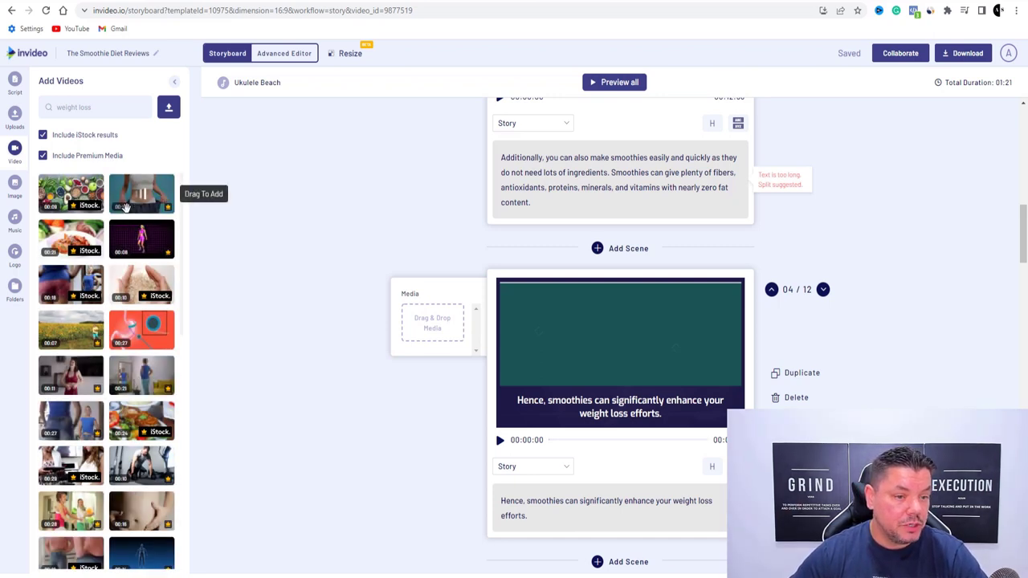
Place the loose-jeans weight loss clip into the 'Hence, smoothies…' scene, trimmed to 6 seconds
{"action": "left_click_drag", "start_coordinate": [126, 208], "coordinate": [414, 335]}
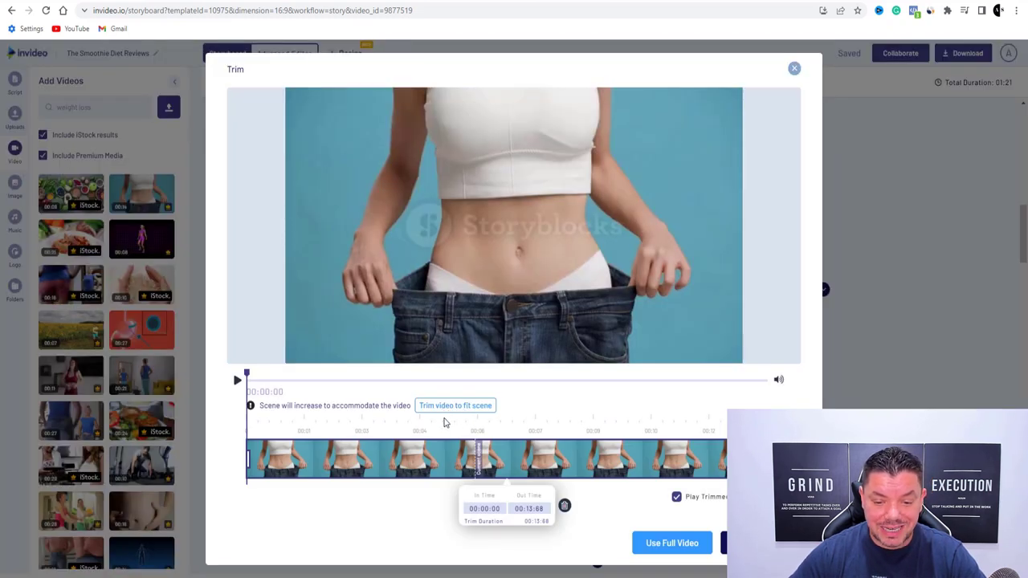
{"action": "left_click", "coordinate": [444, 406]}
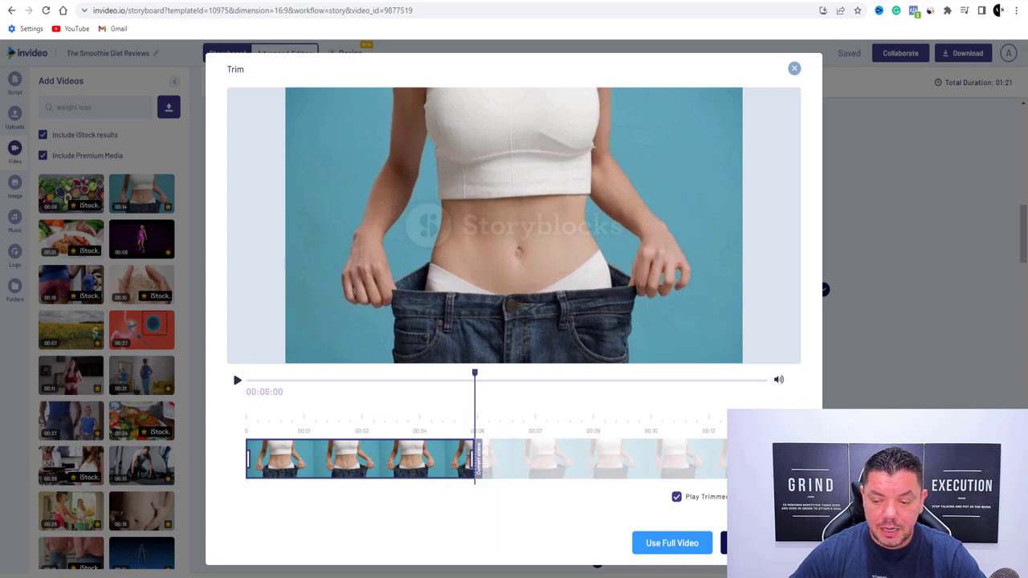
{"action": "left_click", "coordinate": [739, 543]}
Replace the weight loss search with a stock video search for 'Smoothies'
{"action": "scroll", "coordinate": [606, 335], "scroll_direction": "down", "scroll_amount": 4}
{"action": "mouse_move", "coordinate": [631, 434]}
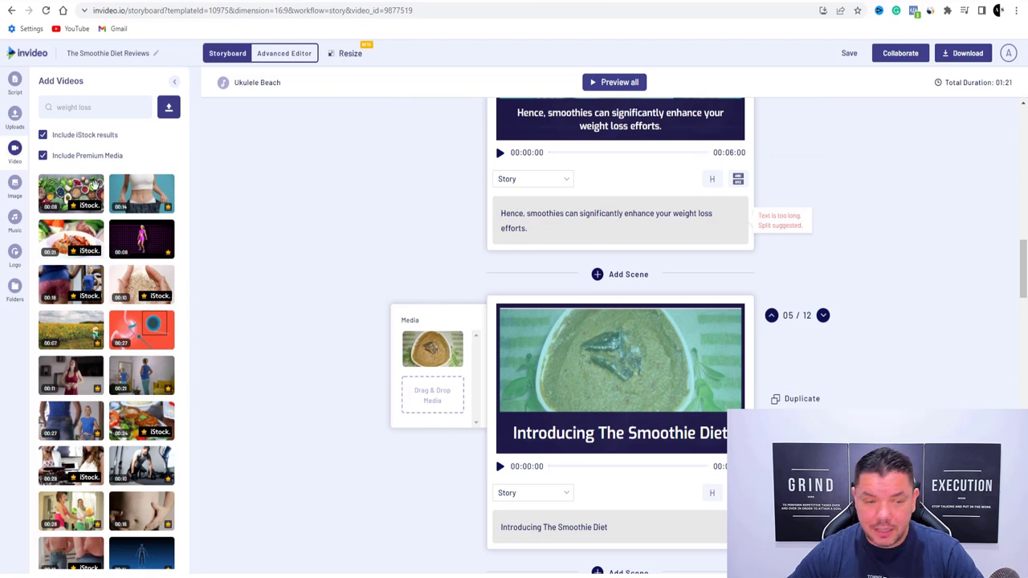
{"action": "scroll", "coordinate": [94, 252], "scroll_direction": "down", "scroll_amount": 2}
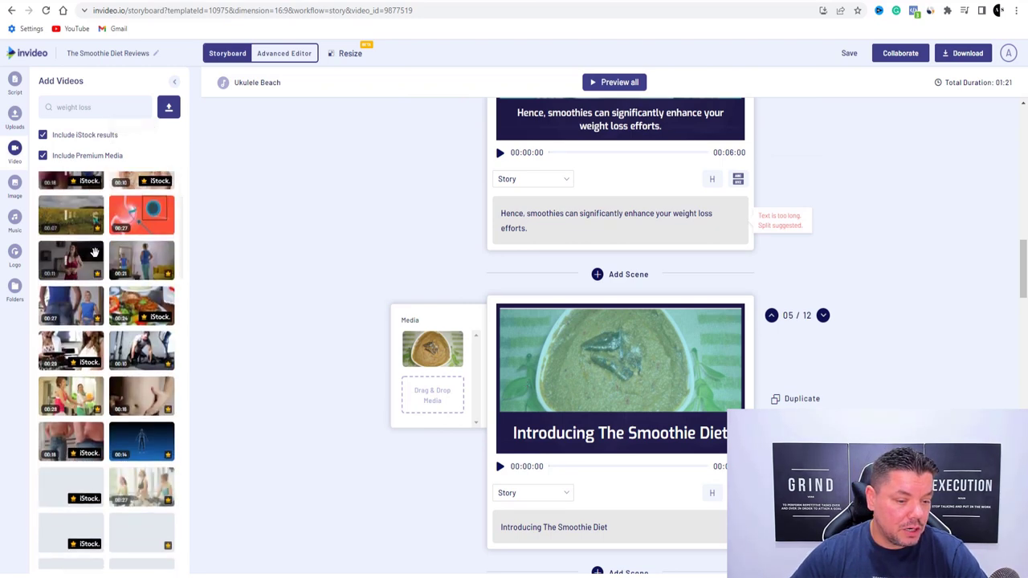
{"action": "scroll", "coordinate": [94, 252], "scroll_direction": "up", "scroll_amount": 3}
{"action": "left_click_drag", "start_coordinate": [97, 106], "coordinate": [50, 110]}
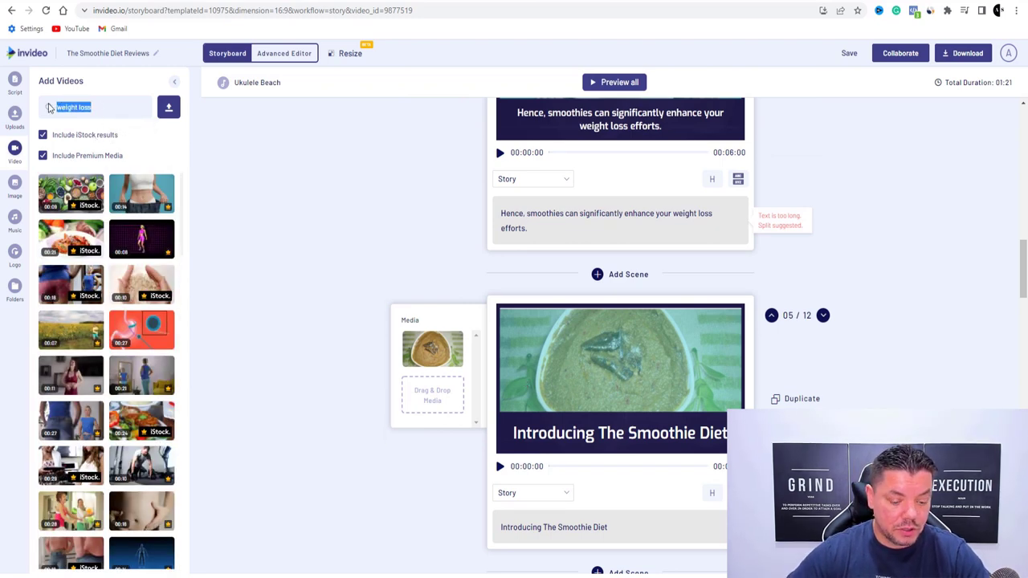
{"action": "type", "text": "s"}
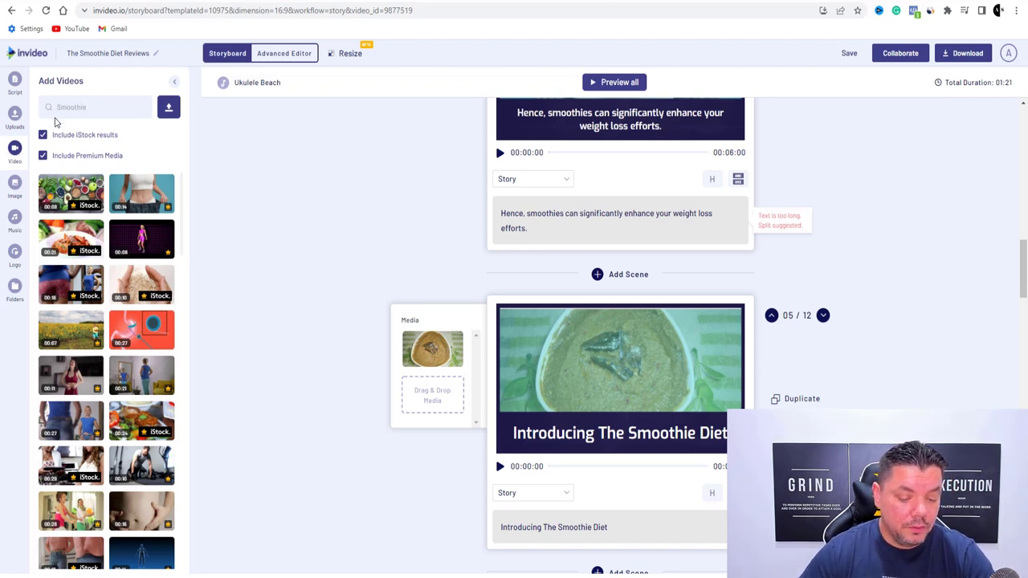
{"action": "key", "text": "Return"}
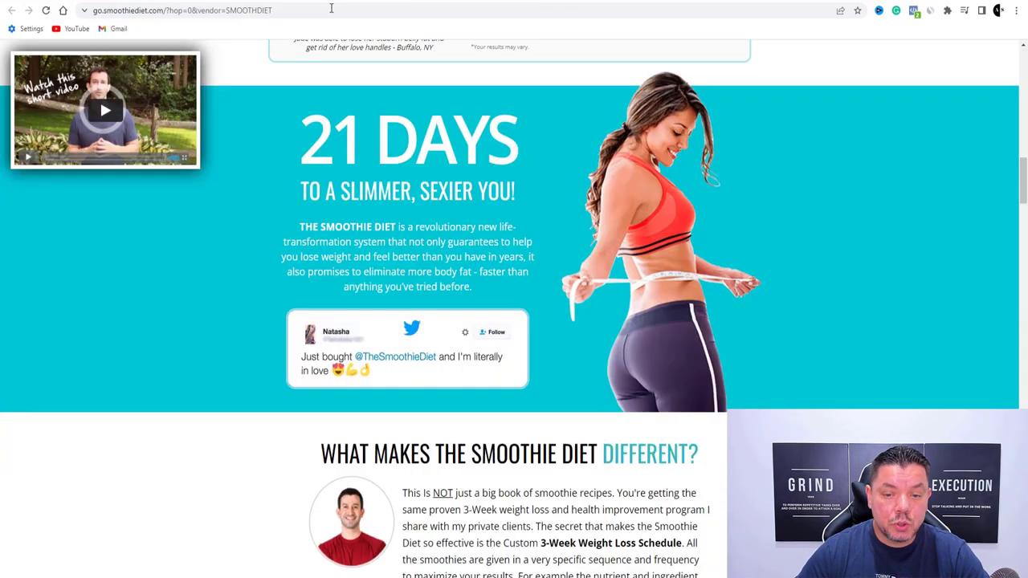
Scroll the sales page to the Everything You Get section and start a Windows search
{"action": "scroll", "coordinate": [99, 99], "scroll_direction": "up", "scroll_amount": 15}
{"action": "scroll", "coordinate": [406, 135], "scroll_direction": "up", "scroll_amount": 3}
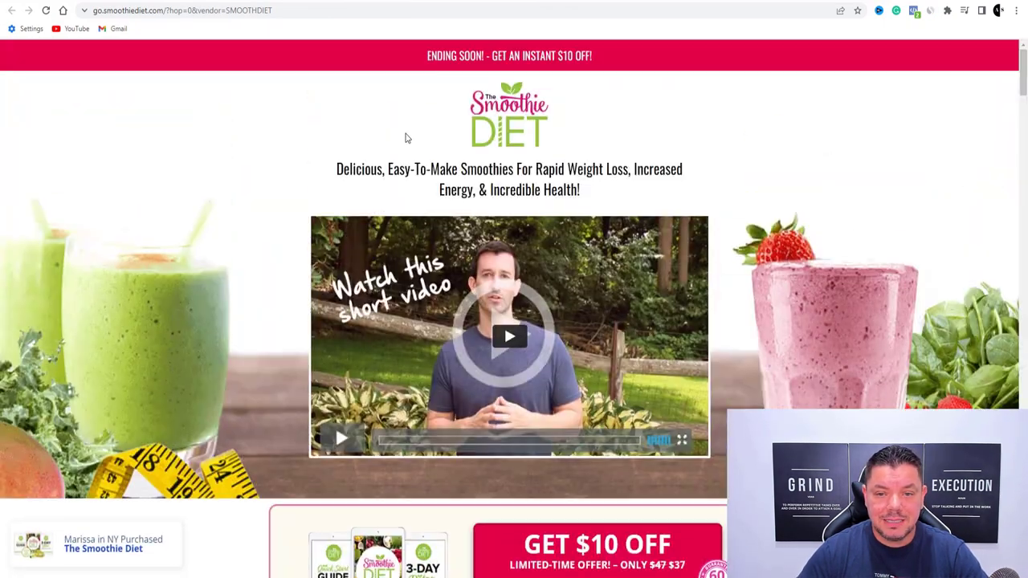
{"action": "scroll", "coordinate": [407, 137], "scroll_direction": "down", "scroll_amount": 12}
{"action": "scroll", "coordinate": [412, 140], "scroll_direction": "down", "scroll_amount": 13}
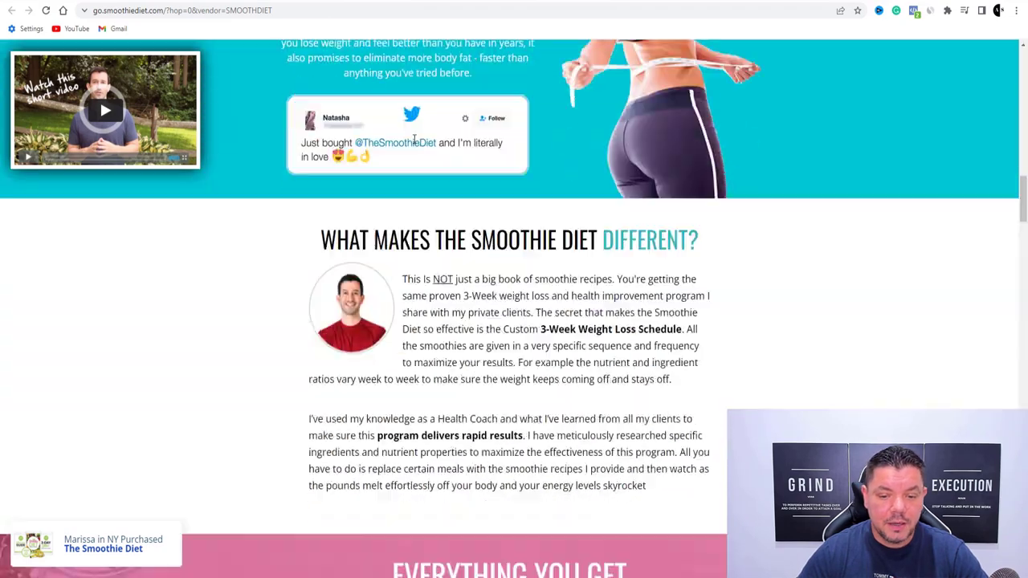
{"action": "scroll", "coordinate": [423, 138], "scroll_direction": "up", "scroll_amount": 2}
{"action": "scroll", "coordinate": [424, 138], "scroll_direction": "up", "scroll_amount": 1}
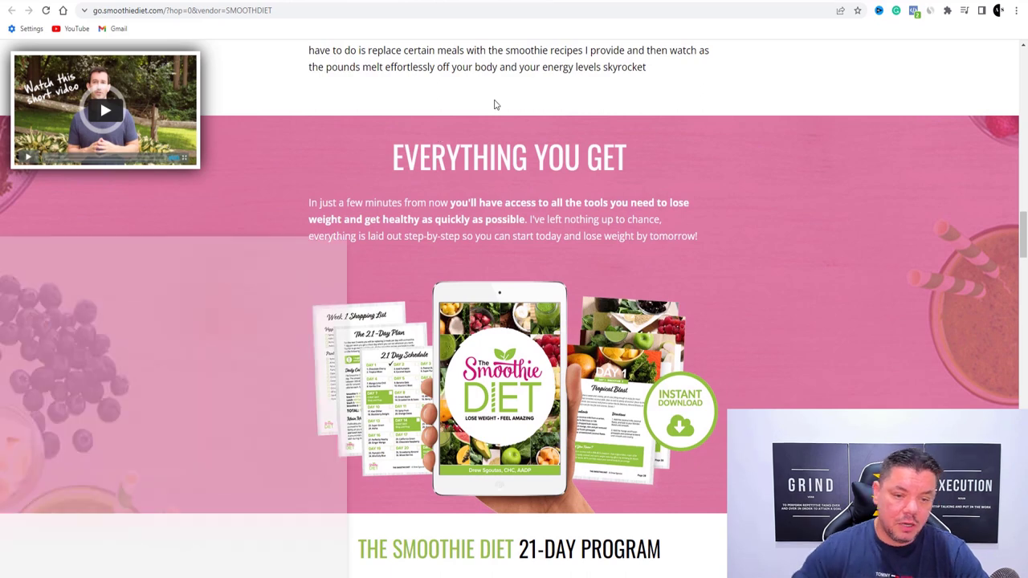
{"action": "key", "text": "super"}
Launch Snipping Tool and capture the Everything You Get section of the sales page
{"action": "type", "text": "snip"}
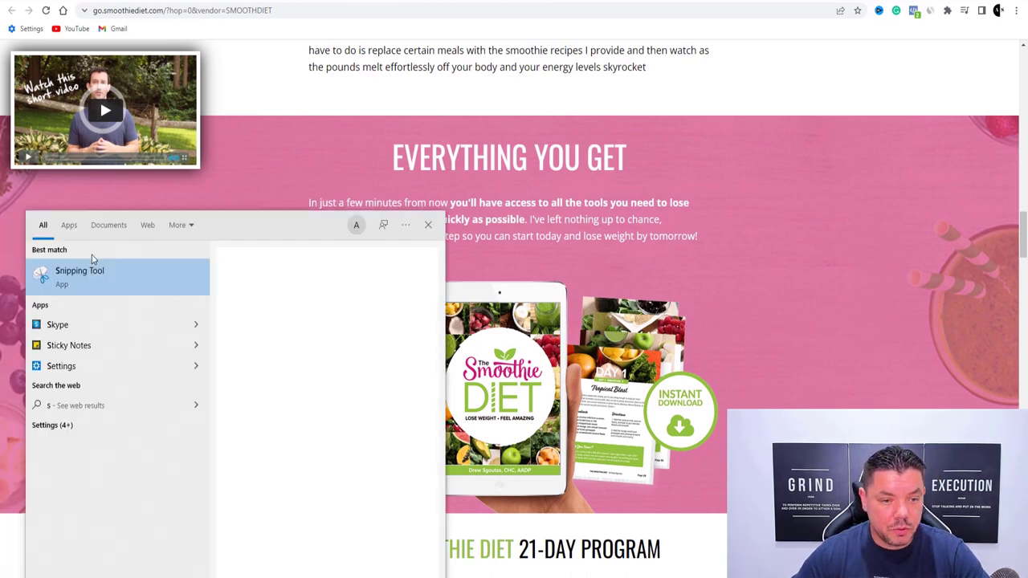
{"action": "left_click", "coordinate": [95, 273]}
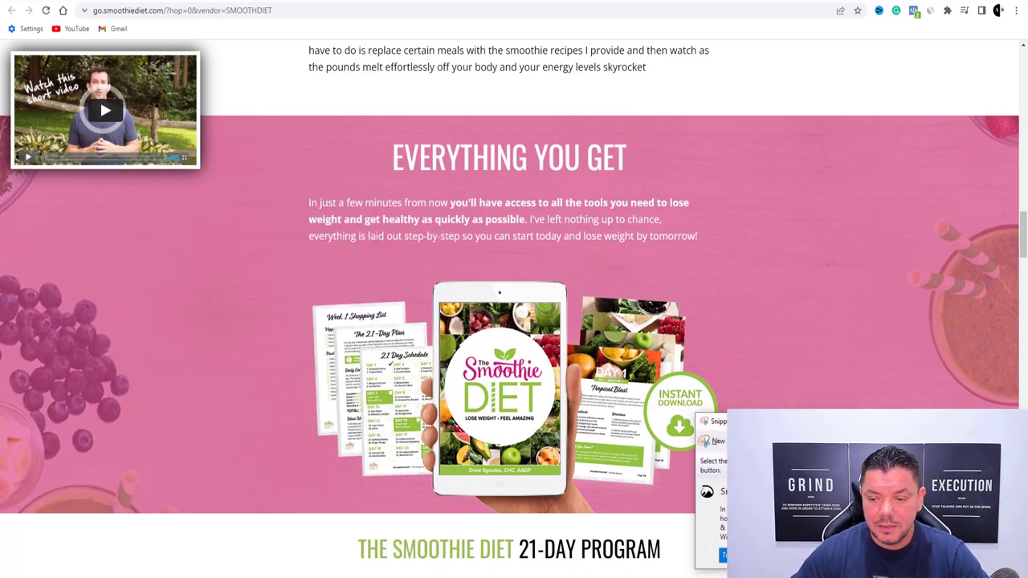
{"action": "left_click", "coordinate": [715, 441]}
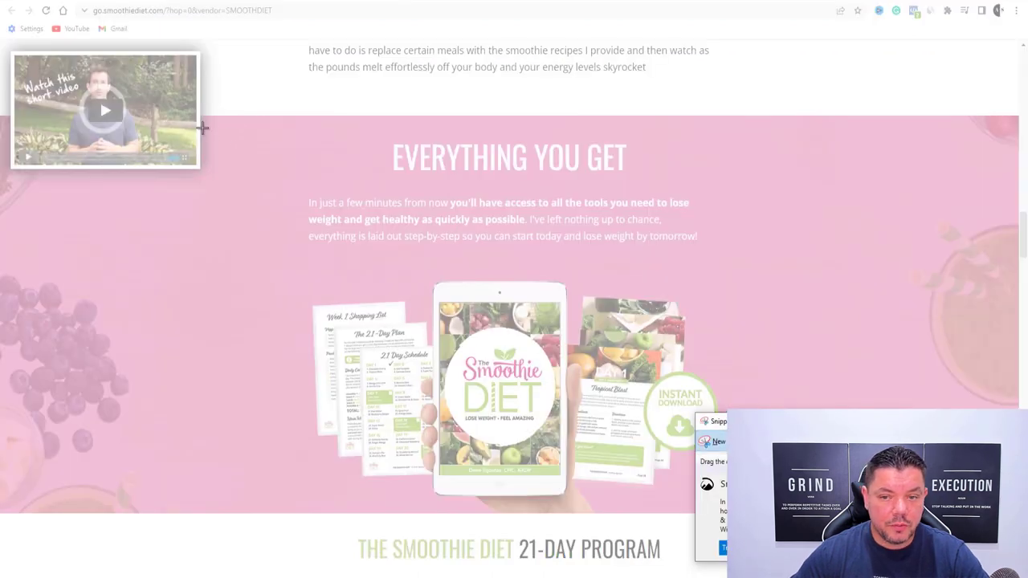
{"action": "left_click_drag", "start_coordinate": [203, 123], "coordinate": [777, 510]}
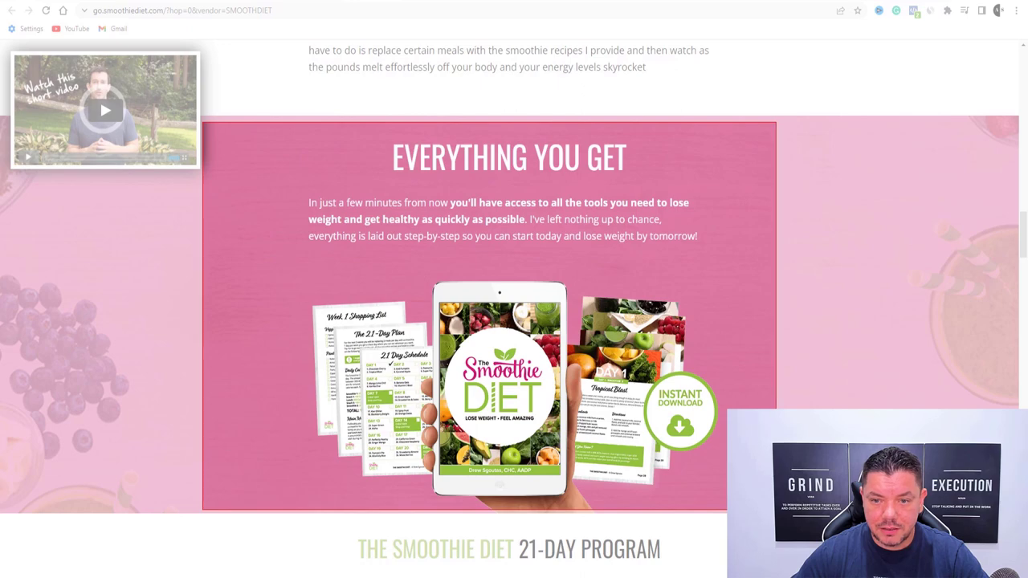
Save the capture as 'Smoothie diet' PNG in Pictures and close Snipping Tool
{"action": "left_click", "coordinate": [161, 38]}
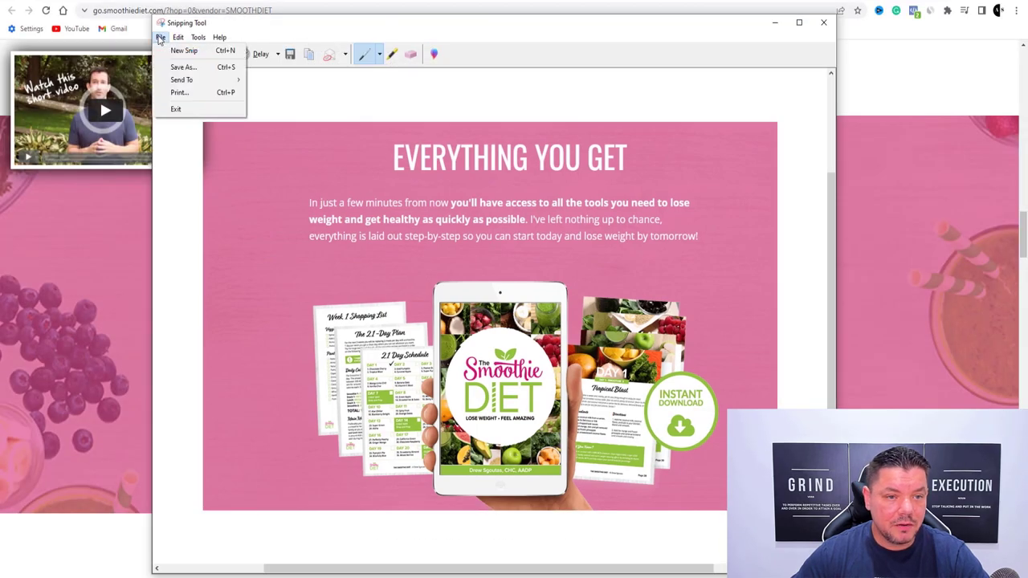
{"action": "left_click", "coordinate": [182, 68]}
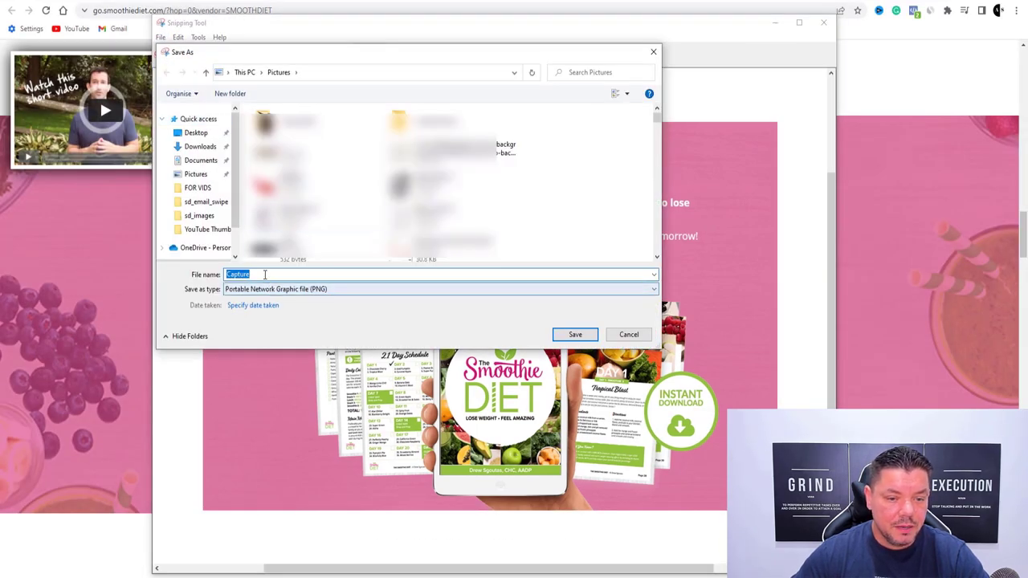
{"action": "type", "text": "Smothie diet"}
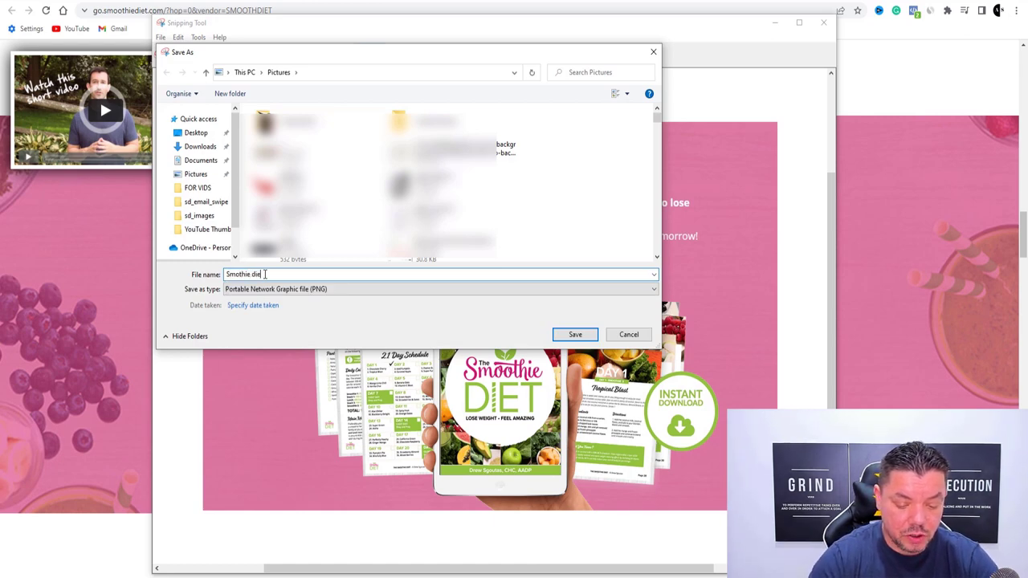
{"action": "left_click", "coordinate": [204, 182]}
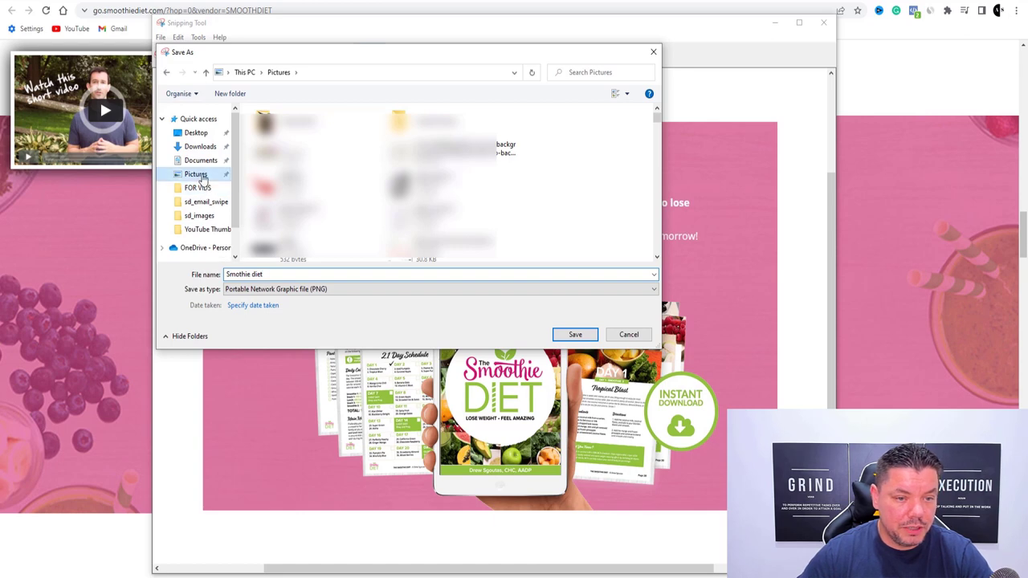
{"action": "left_click", "coordinate": [574, 336]}
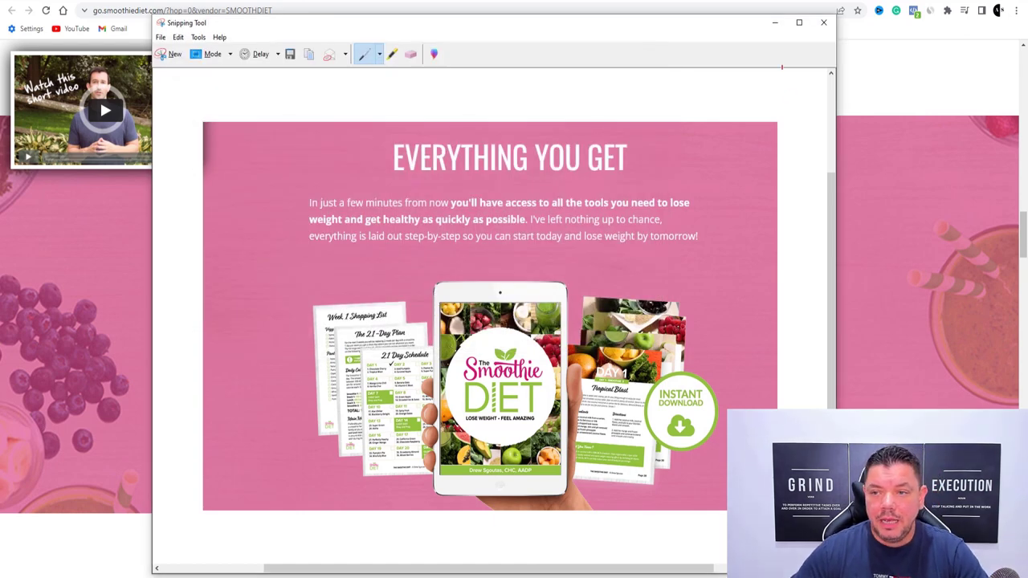
{"action": "left_click", "coordinate": [776, 22]}
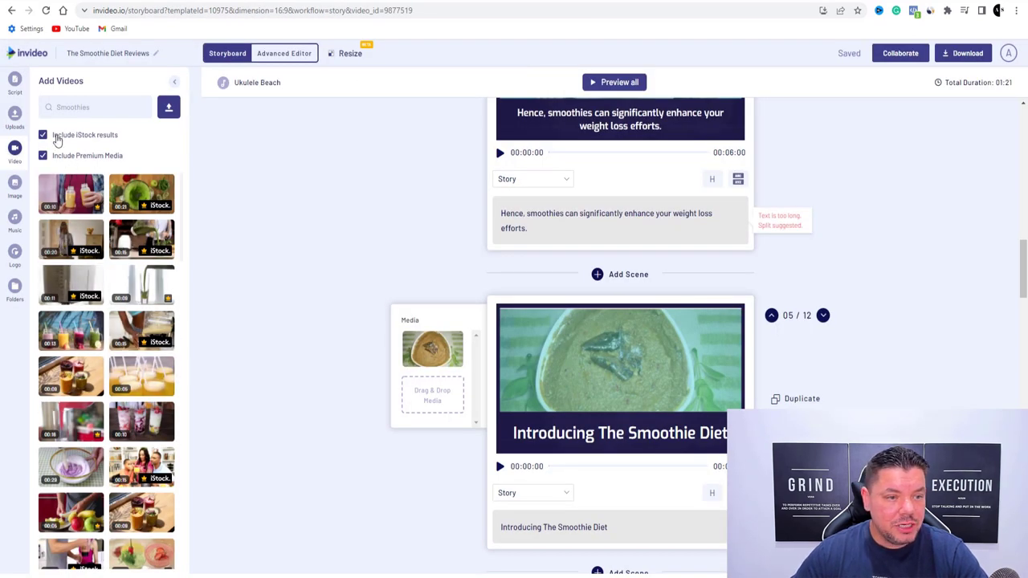
Upload the 'Smoothie diet' PNG capture from Pictures to InVideo's media library
{"action": "left_click", "coordinate": [15, 115]}
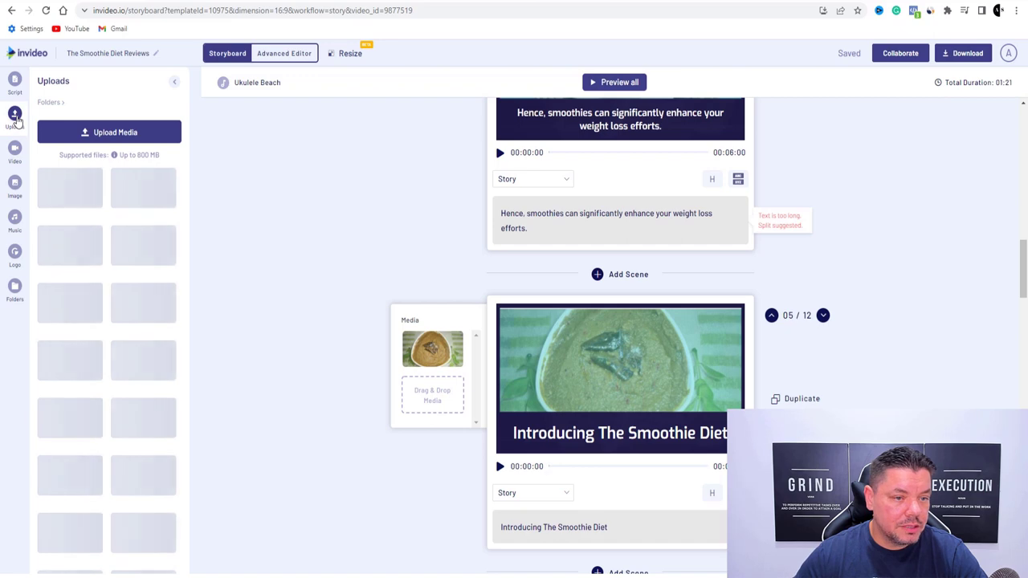
{"action": "left_click", "coordinate": [99, 134]}
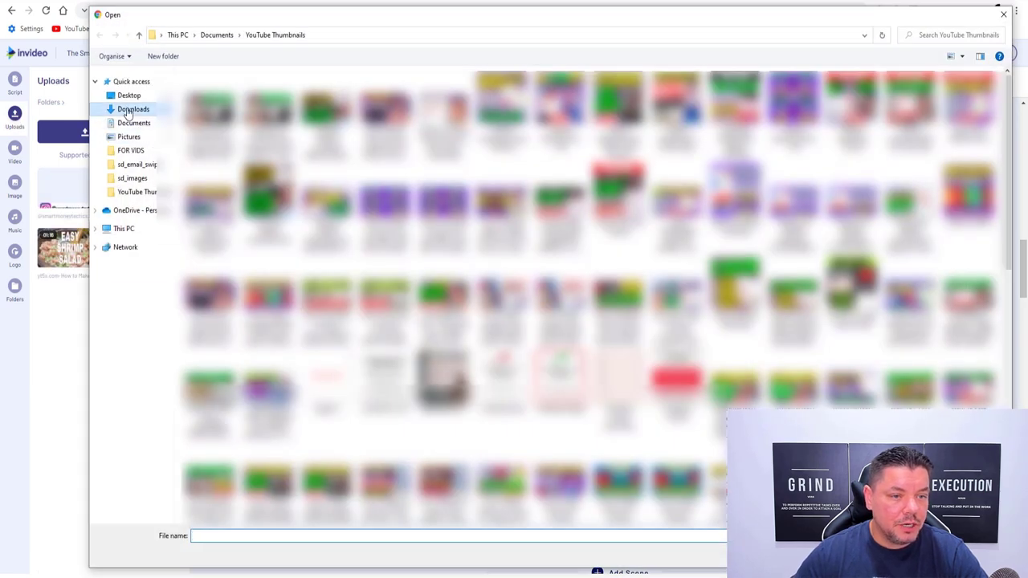
{"action": "left_click", "coordinate": [129, 110]}
{"action": "left_click", "coordinate": [128, 136]}
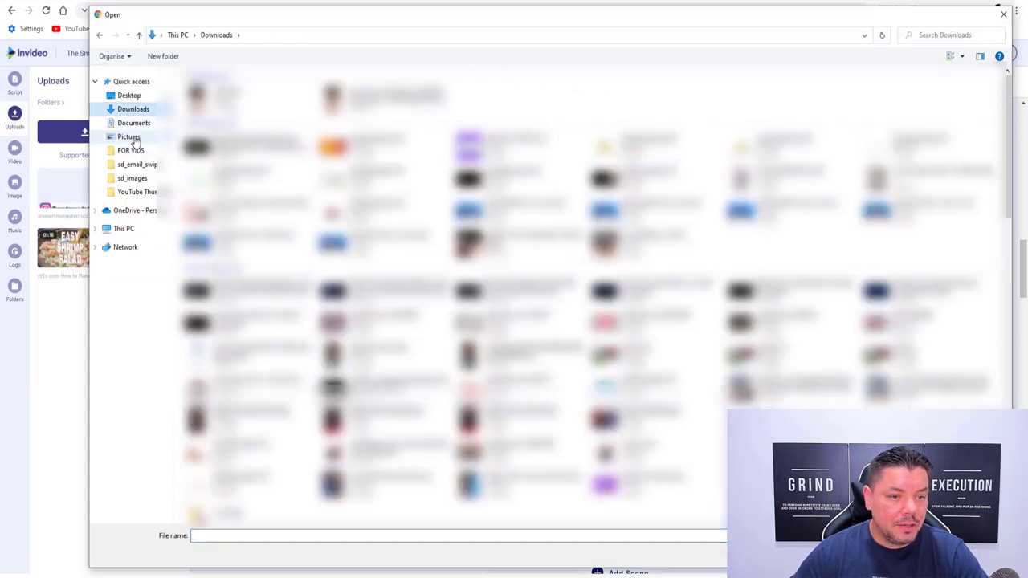
{"action": "left_click", "coordinate": [203, 538]}
{"action": "type", "text": "s"}
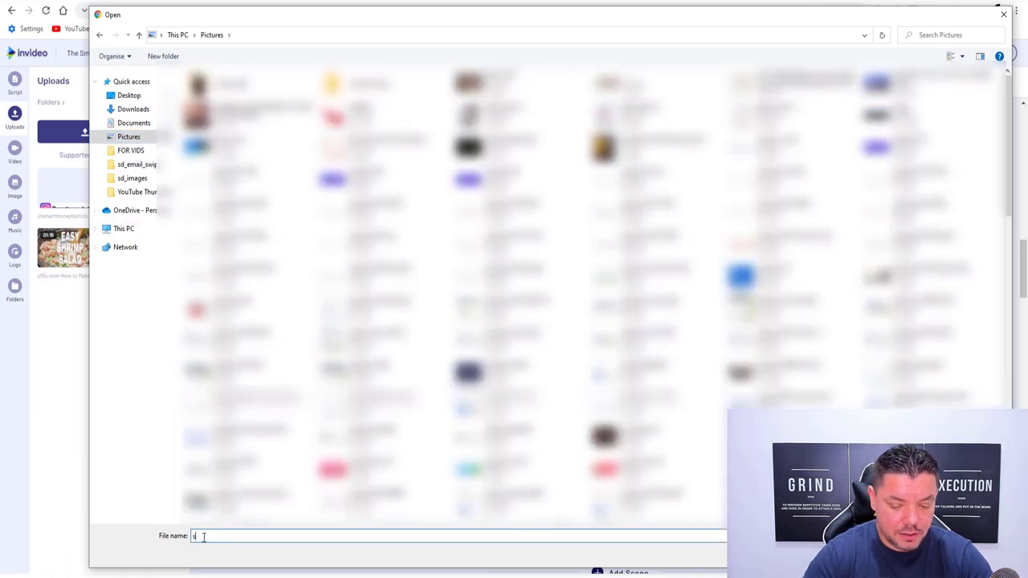
{"action": "type", "text": "mo"}
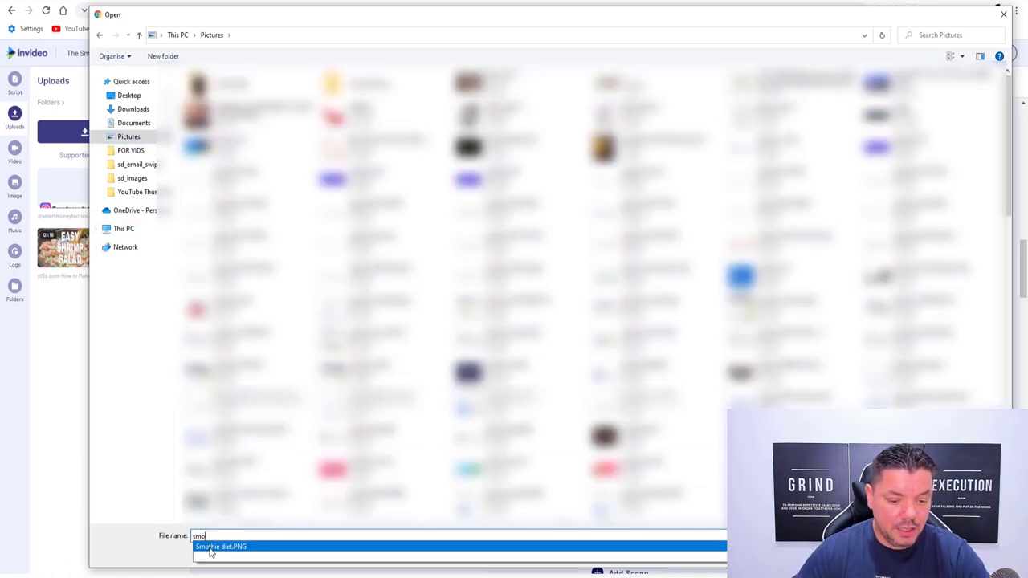
{"action": "left_click", "coordinate": [211, 548]}
{"action": "key", "text": "Return"}
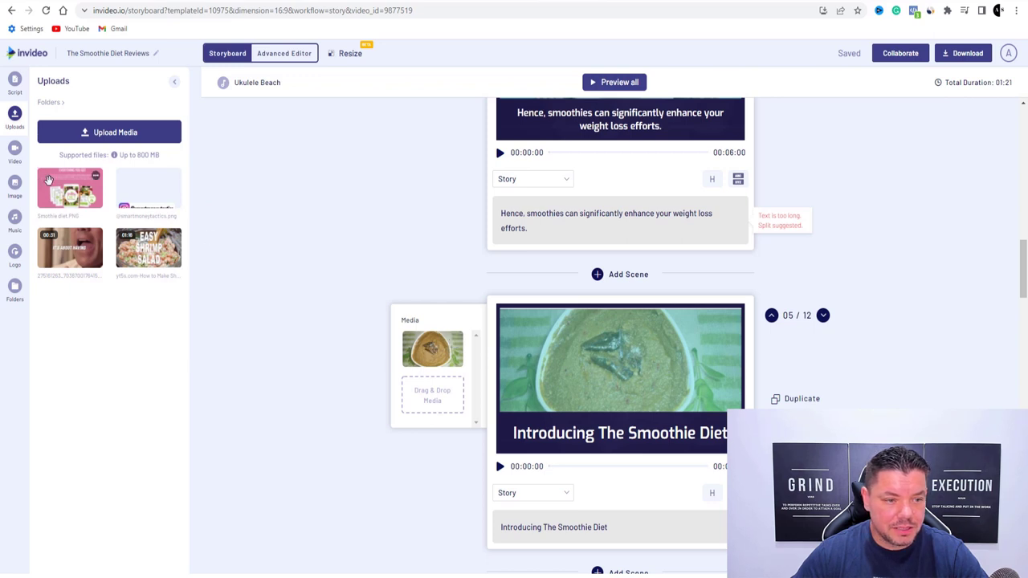
Replace scene 5's soup image with the sales page capture
{"action": "left_click_drag", "start_coordinate": [83, 198], "coordinate": [418, 353]}
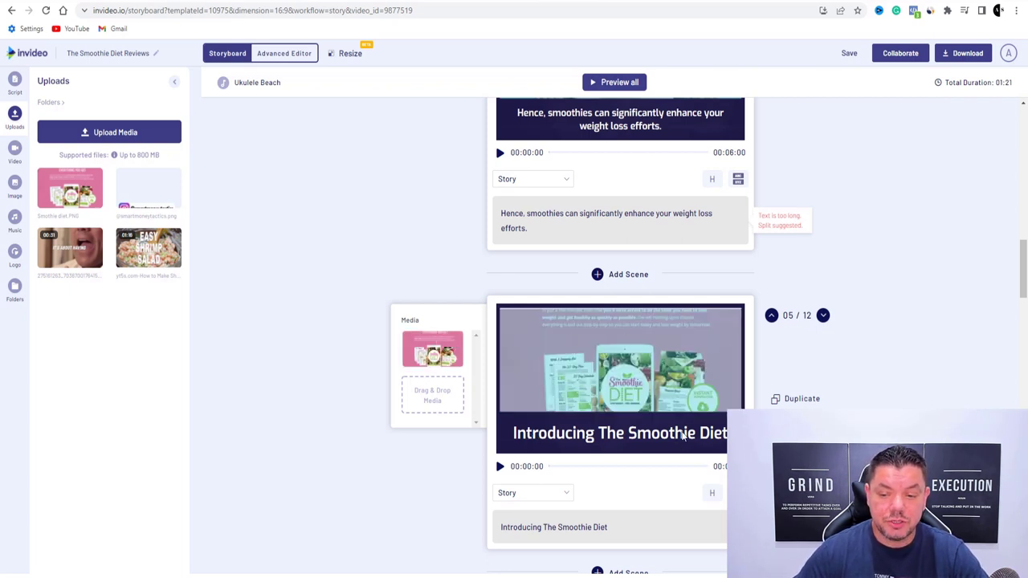
{"action": "scroll", "coordinate": [641, 379], "scroll_direction": "down", "scroll_amount": 5}
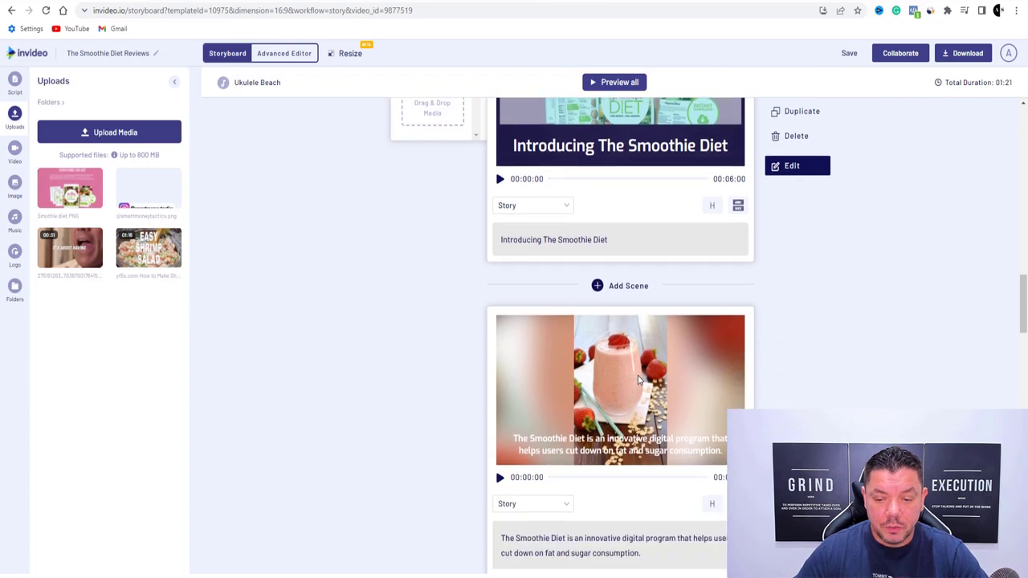
{"action": "scroll", "coordinate": [620, 269], "scroll_direction": "down", "scroll_amount": 3}
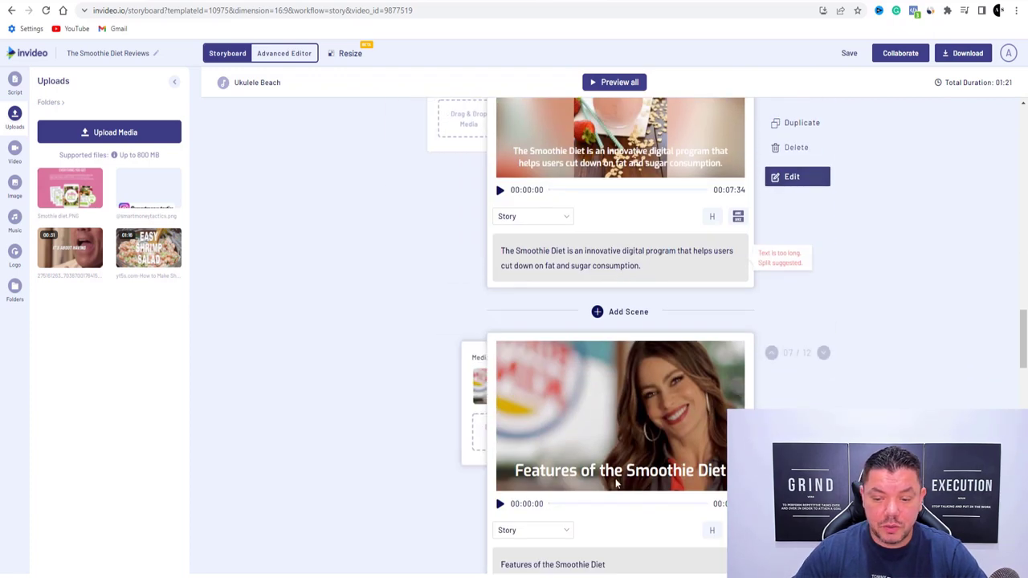
{"action": "scroll", "coordinate": [678, 471], "scroll_direction": "down", "scroll_amount": 1}
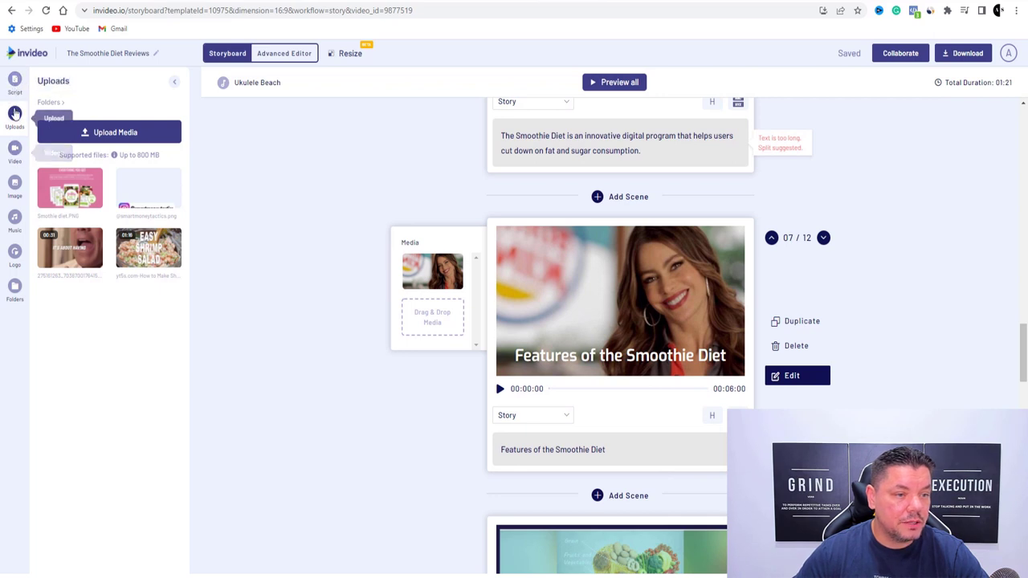
Search the stock video library for 'smoothie diet'
{"action": "left_click", "coordinate": [14, 150]}
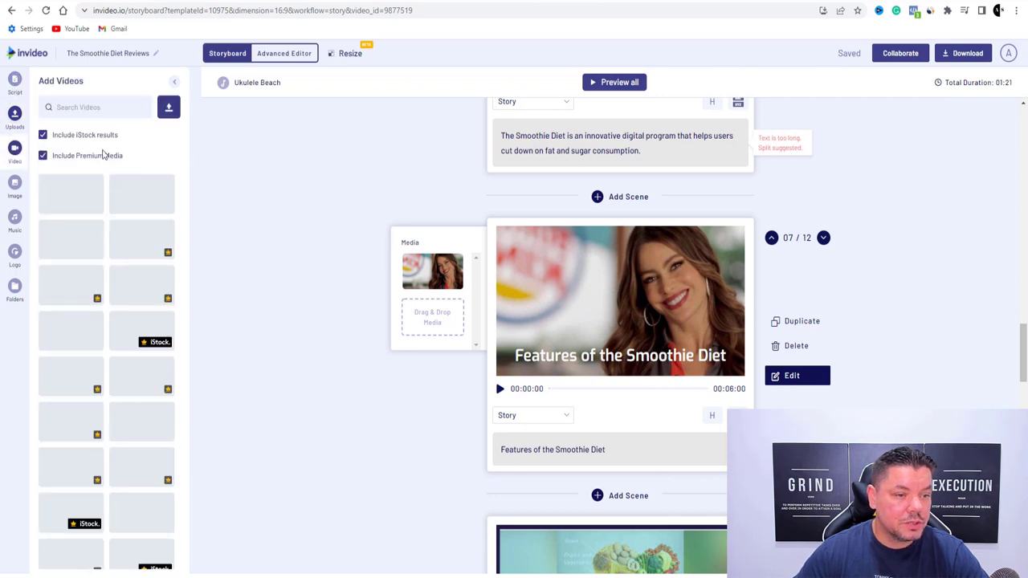
{"action": "left_click", "coordinate": [103, 107]}
{"action": "type", "text": "smoothie diet"}
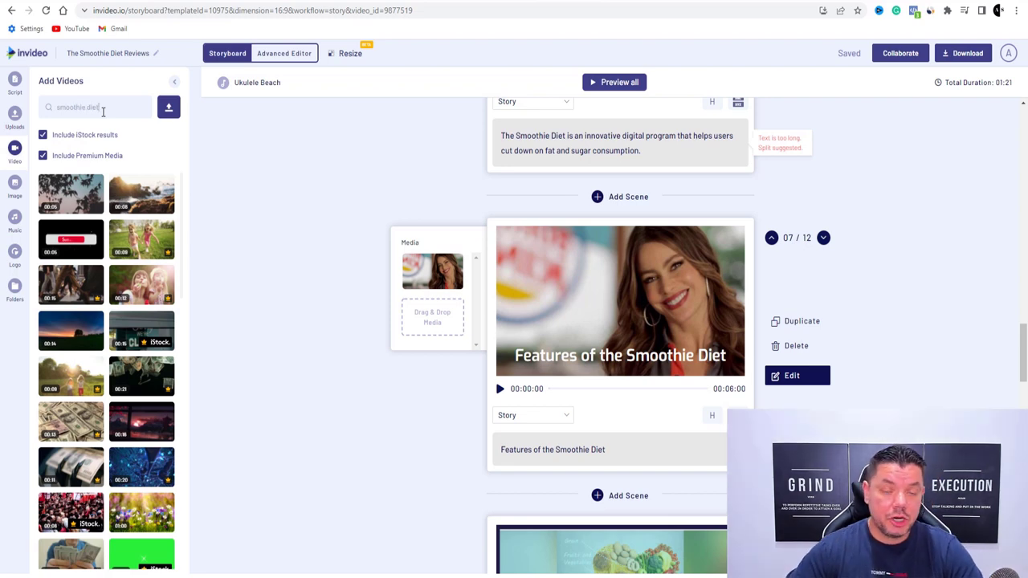
{"action": "key", "text": "Return"}
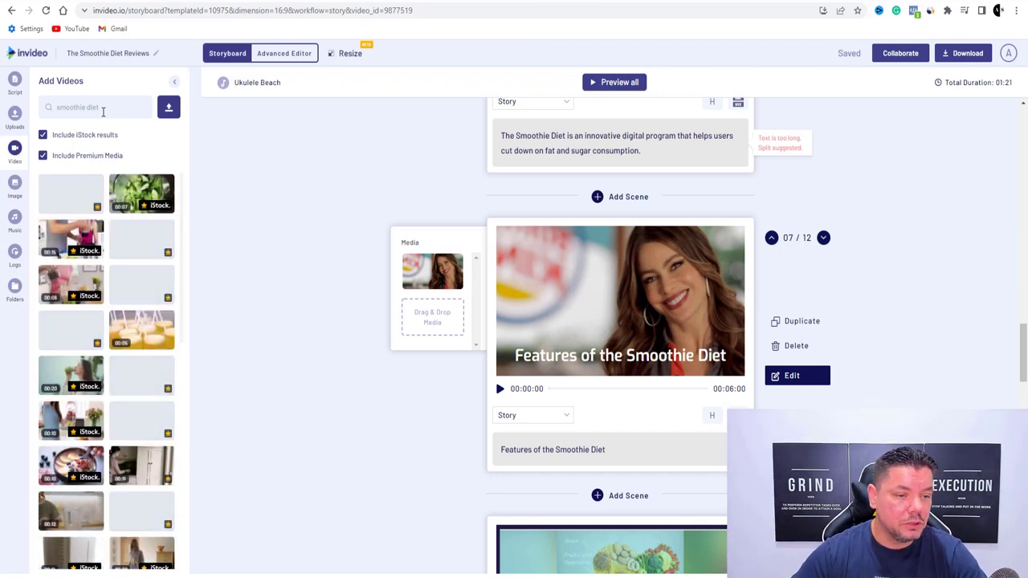
Put a green-smoothie pouring clip into scene 07, trimmed to fit the scene
{"action": "left_click_drag", "start_coordinate": [142, 421], "coordinate": [443, 280]}
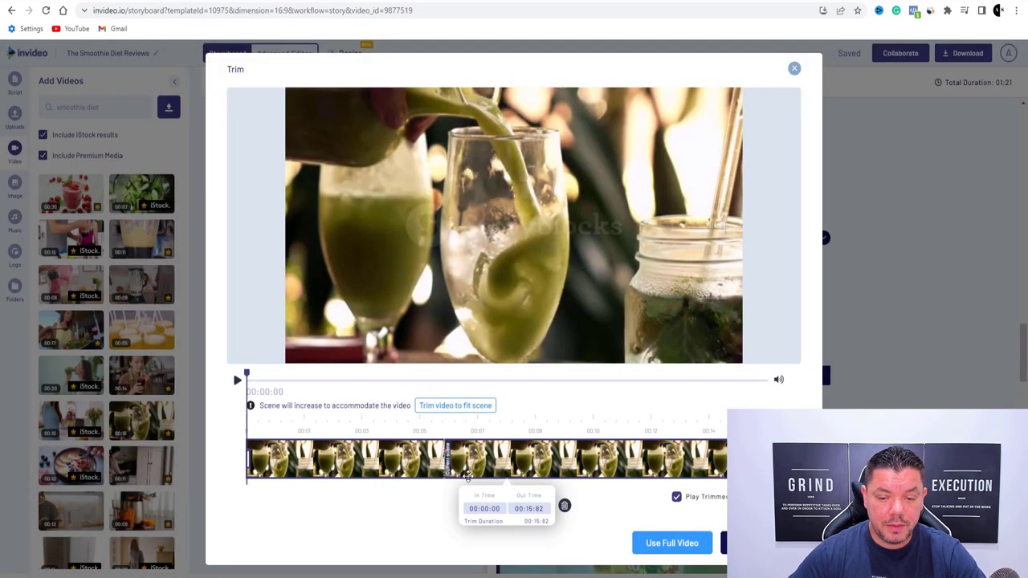
{"action": "left_click", "coordinate": [451, 407]}
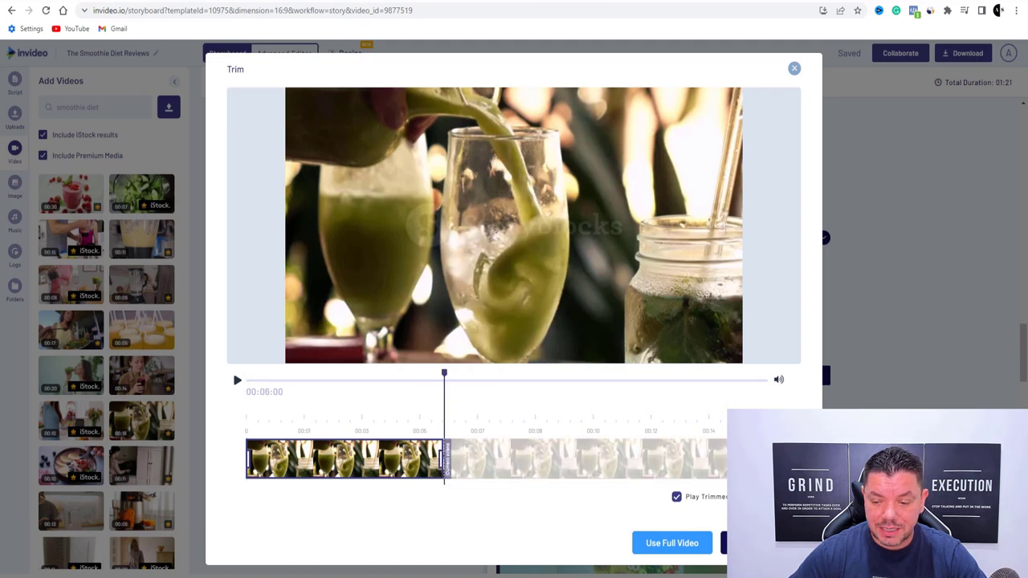
{"action": "left_click", "coordinate": [732, 543]}
Replace scene 08's heart image with a smoothie bowl clip
{"action": "left_click", "coordinate": [610, 434]}
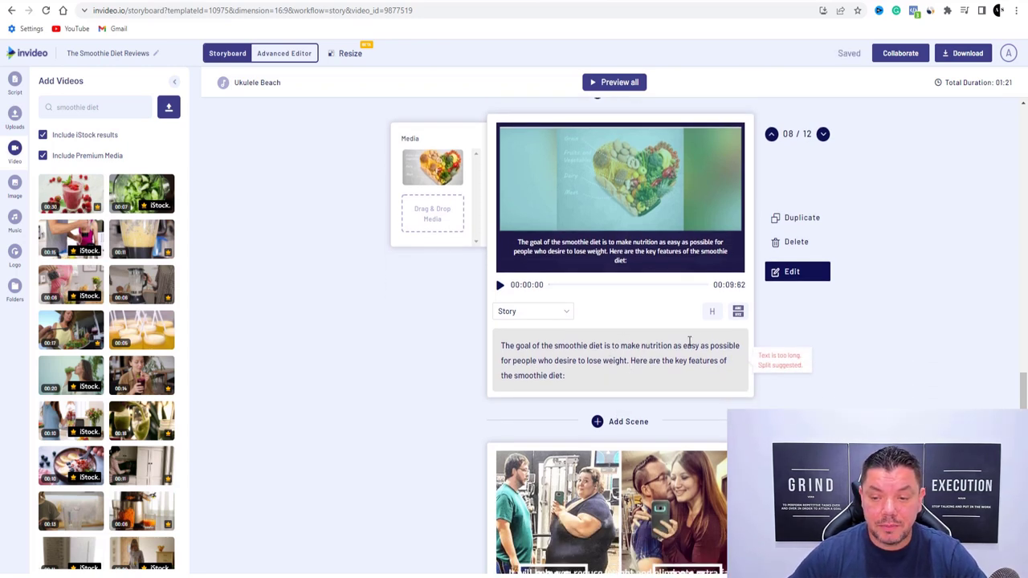
{"action": "scroll", "coordinate": [120, 362], "scroll_direction": "down", "scroll_amount": 3}
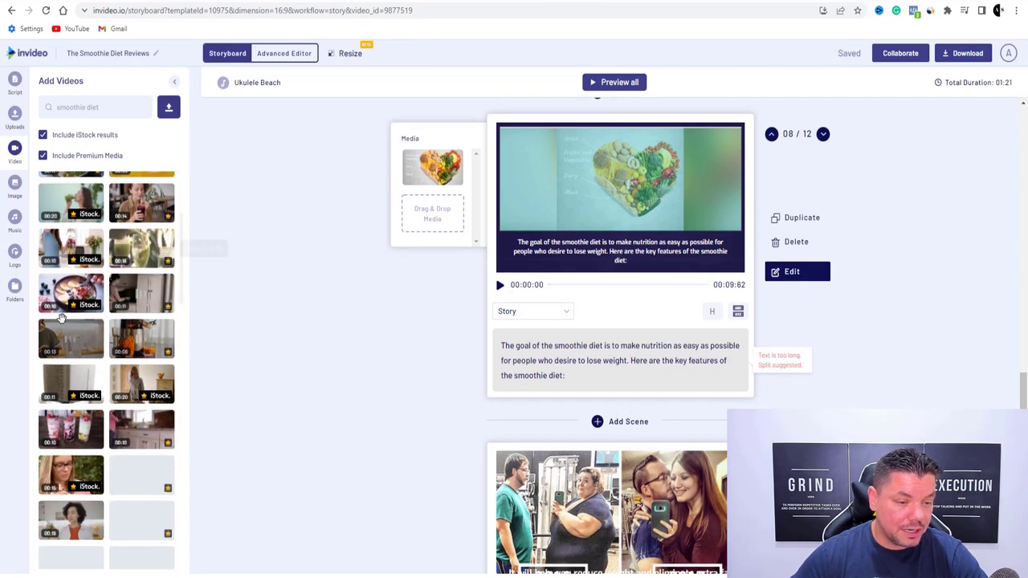
{"action": "left_click_drag", "start_coordinate": [48, 300], "coordinate": [428, 177]}
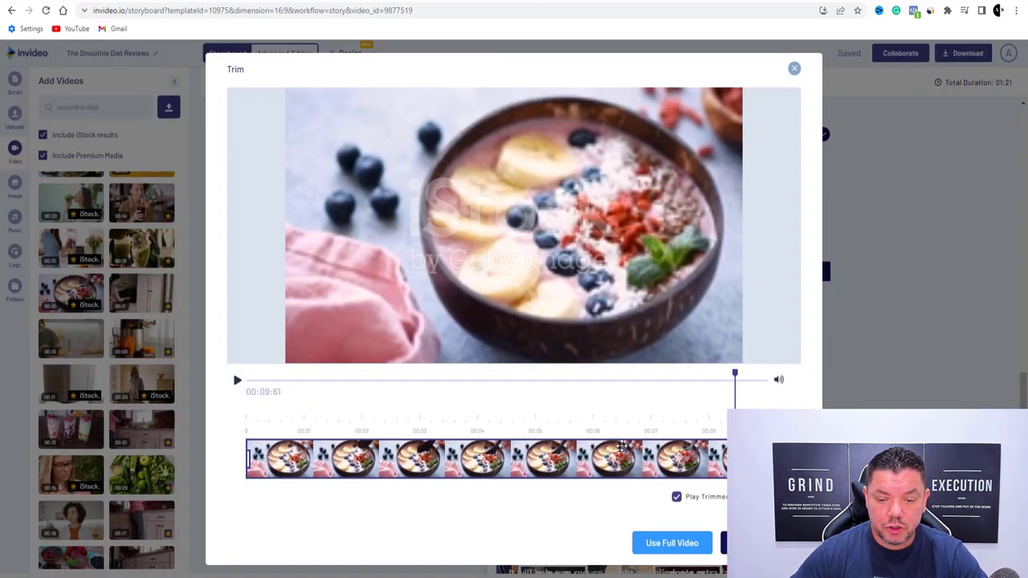
{"action": "left_click", "coordinate": [673, 543]}
Search the stock videos for 'bad food' instead of 'smoothie diet'
{"action": "scroll", "coordinate": [599, 386], "scroll_direction": "down", "scroll_amount": 3}
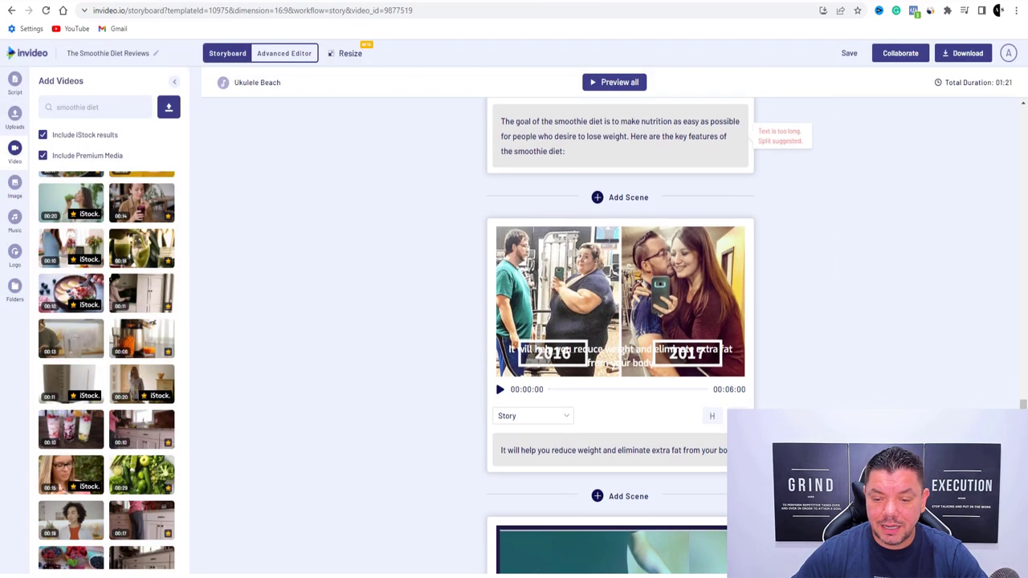
{"action": "scroll", "coordinate": [510, 445], "scroll_direction": "down", "scroll_amount": 2}
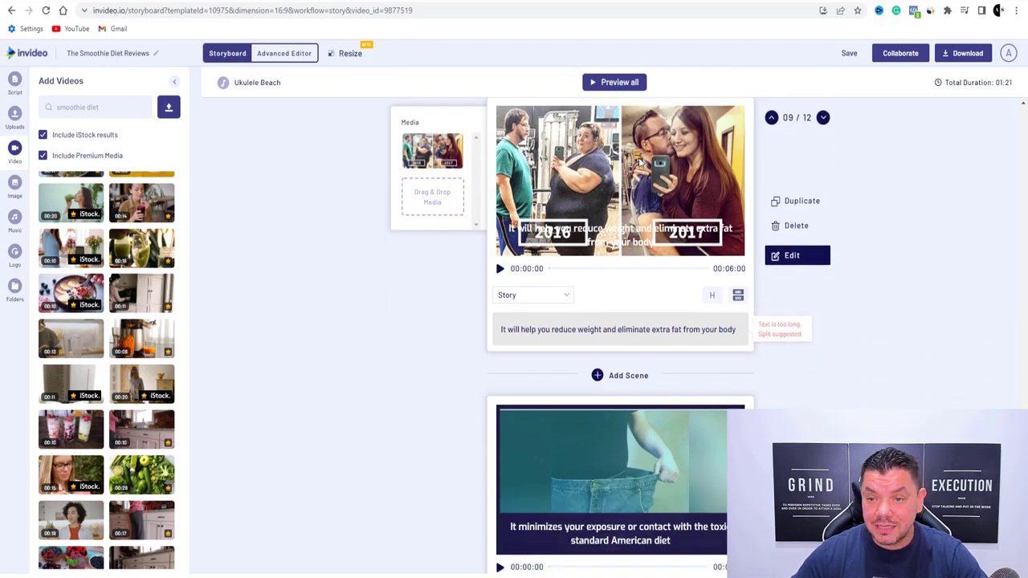
{"action": "scroll", "coordinate": [506, 303], "scroll_direction": "down", "scroll_amount": 4}
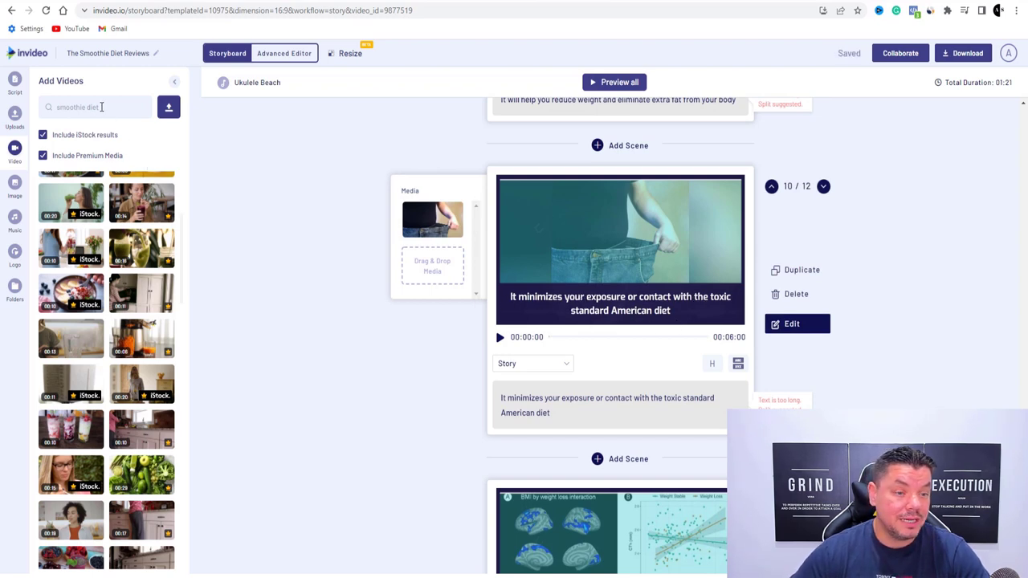
{"action": "left_click_drag", "start_coordinate": [84, 105], "coordinate": [55, 110]}
{"action": "type", "text": "he"}
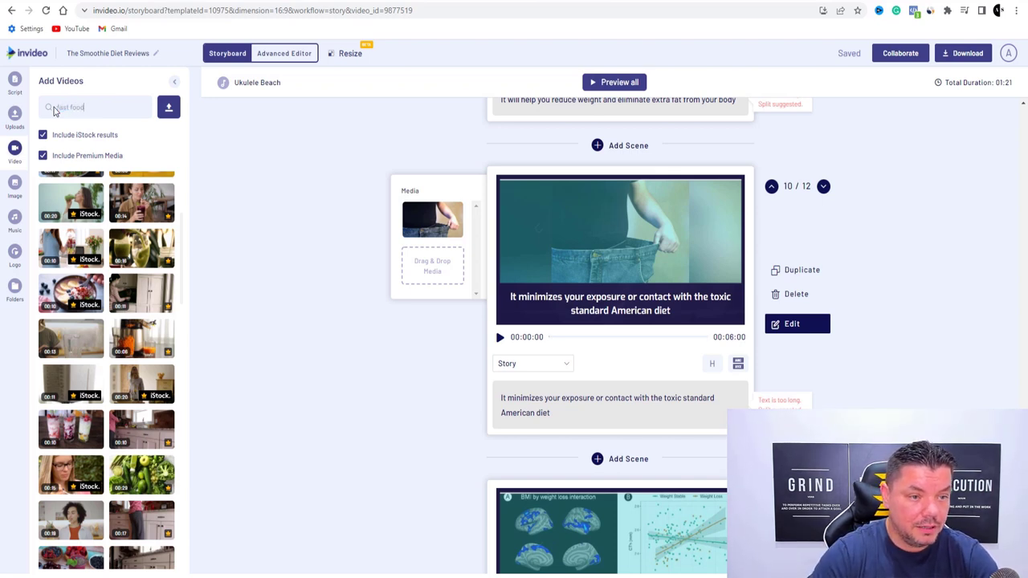
{"action": "type", "text": "st food"}
{"action": "key", "text": "Return"}
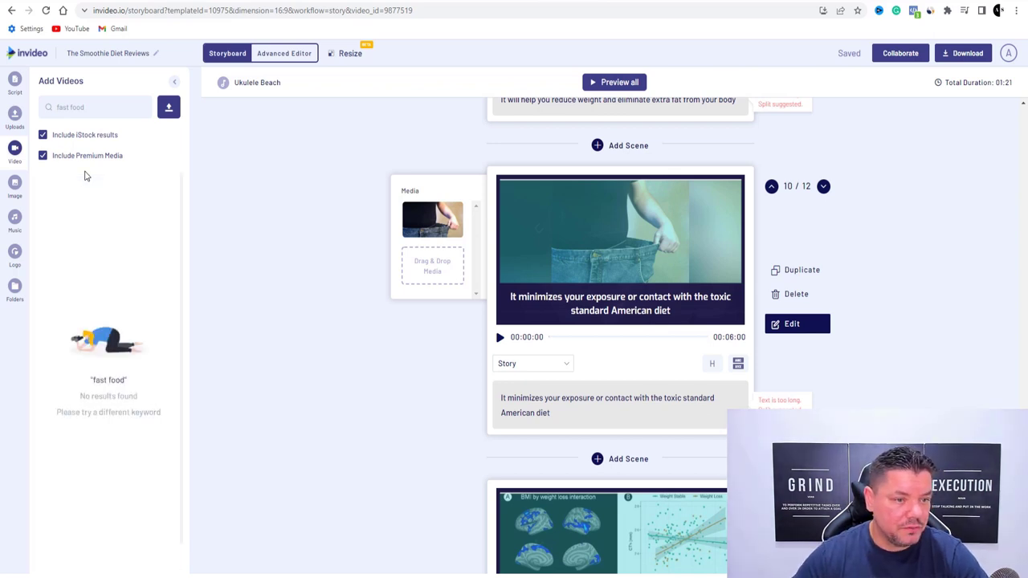
{"action": "left_click_drag", "start_coordinate": [87, 108], "coordinate": [52, 107]}
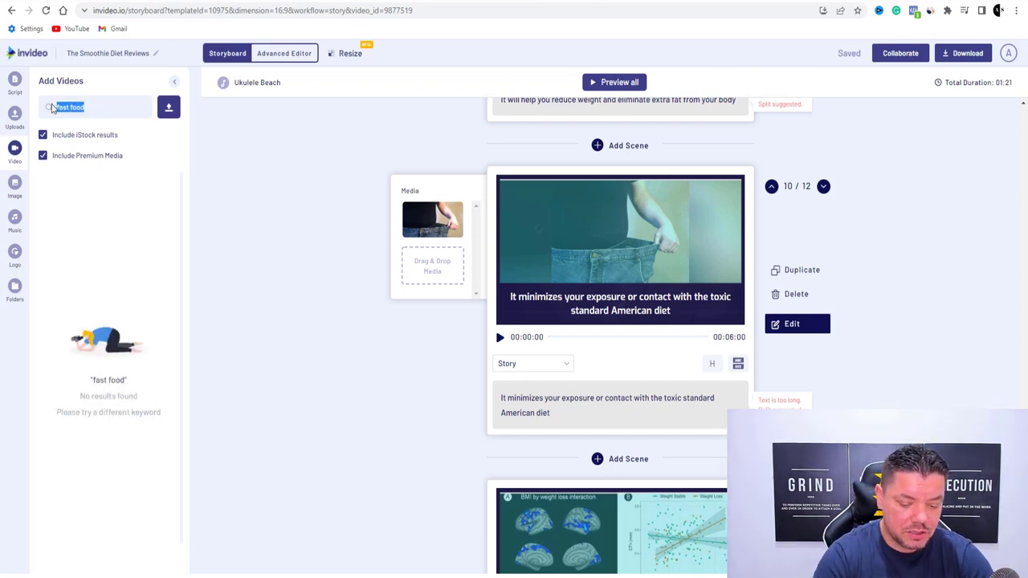
{"action": "key", "text": "BackSpace"}
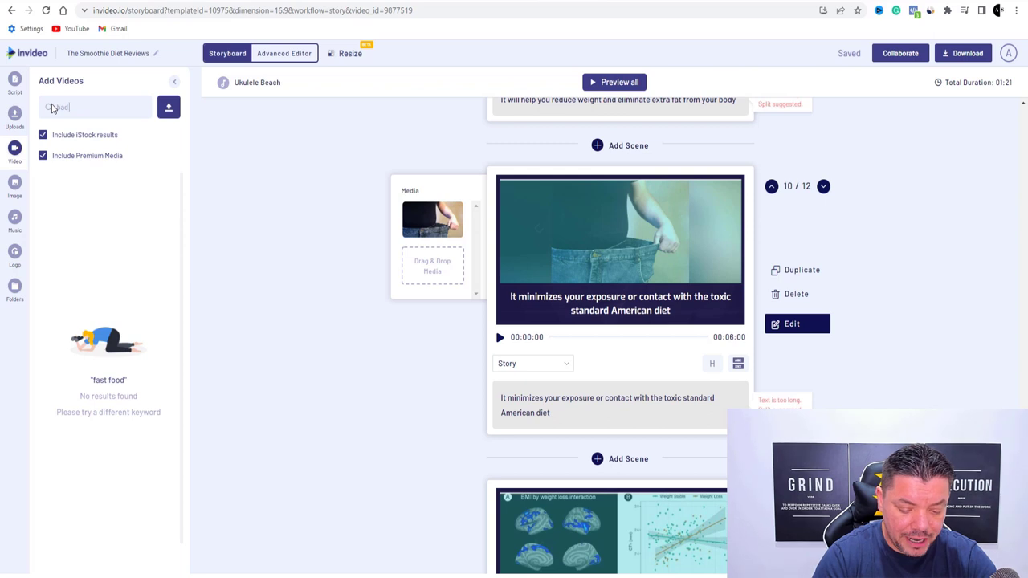
{"action": "type", "text": "bad food"}
{"action": "key", "text": "Return"}
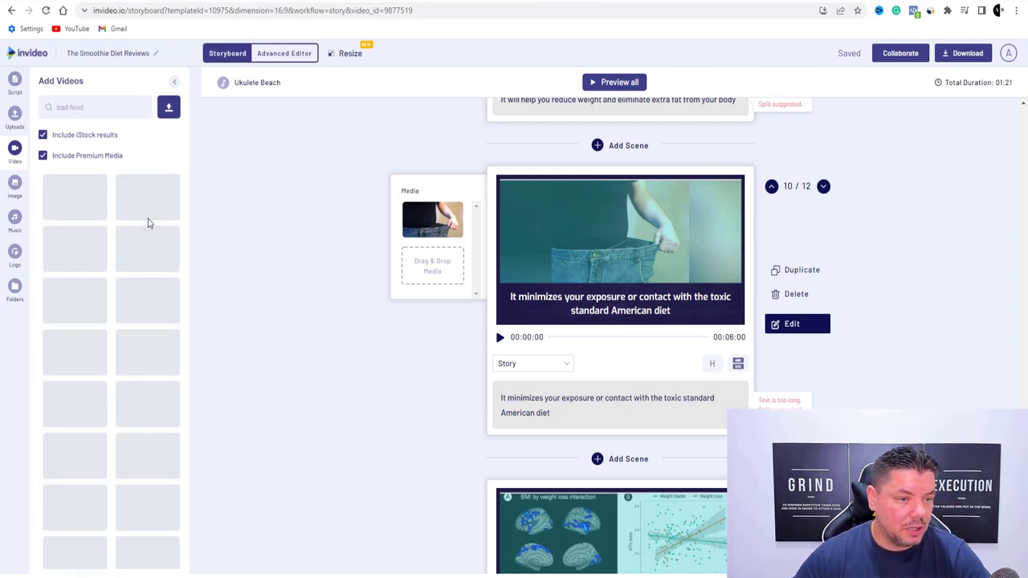
Put the salt-on-fries clip into scene 10, trimmed to 6 seconds
{"action": "left_click_drag", "start_coordinate": [81, 192], "coordinate": [437, 230]}
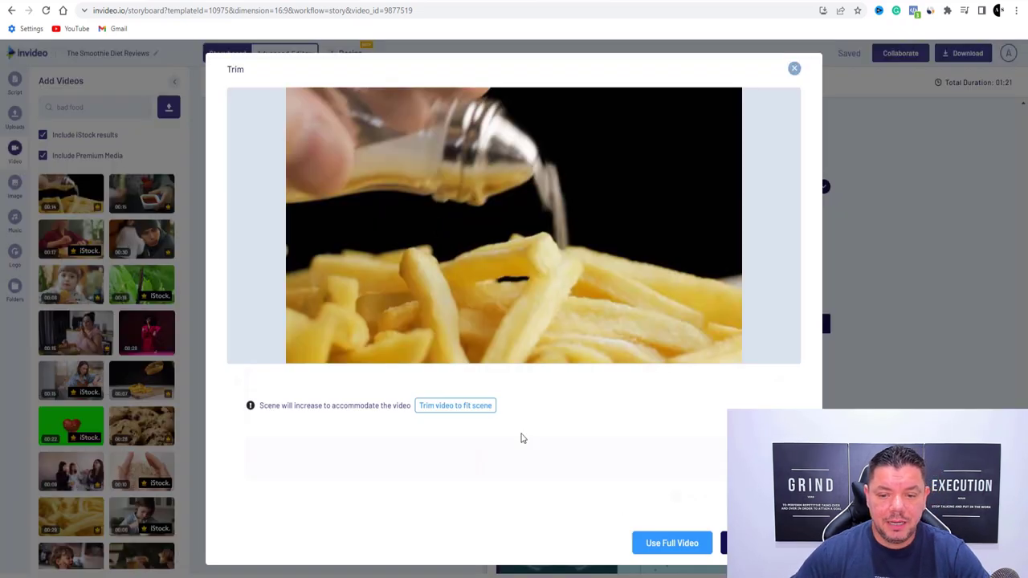
{"action": "left_click", "coordinate": [474, 405]}
{"action": "left_click", "coordinate": [744, 543]}
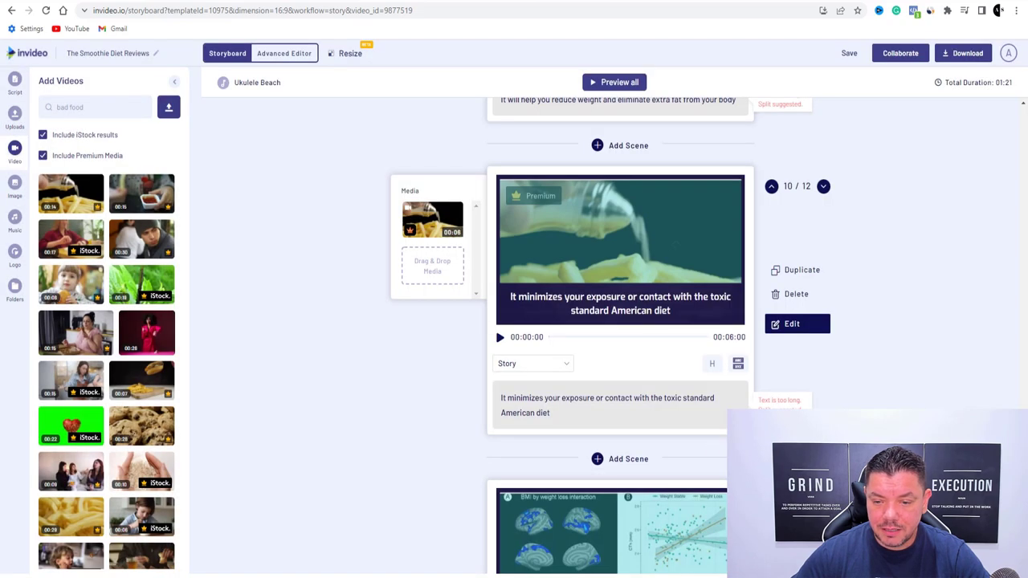
{"action": "scroll", "coordinate": [496, 569], "scroll_direction": "down", "scroll_amount": 3}
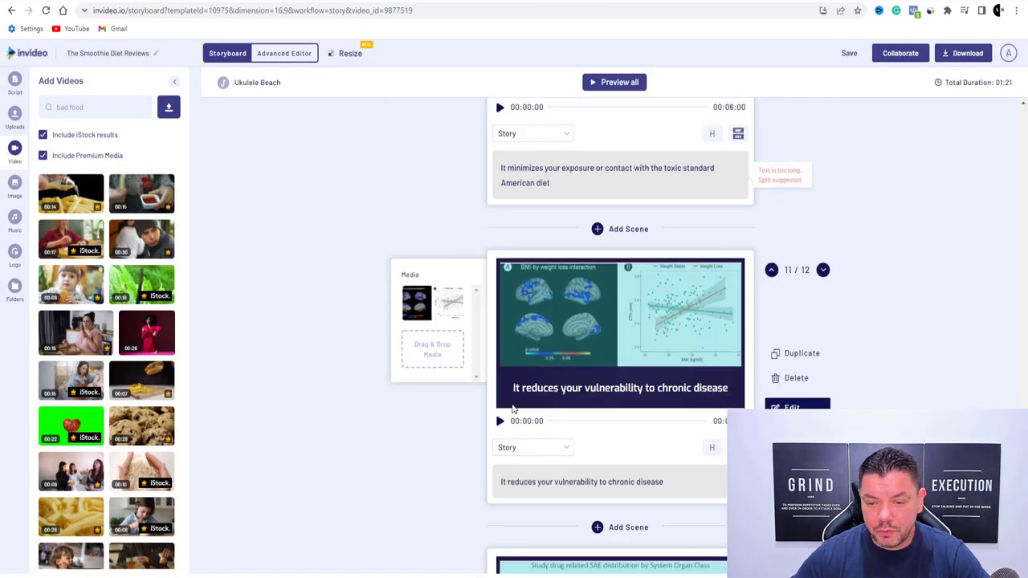
Scroll the storyboard back up to scene 01, 'The Smoothie Diet Reviews'
{"action": "scroll", "coordinate": [607, 391], "scroll_direction": "down", "scroll_amount": 5}
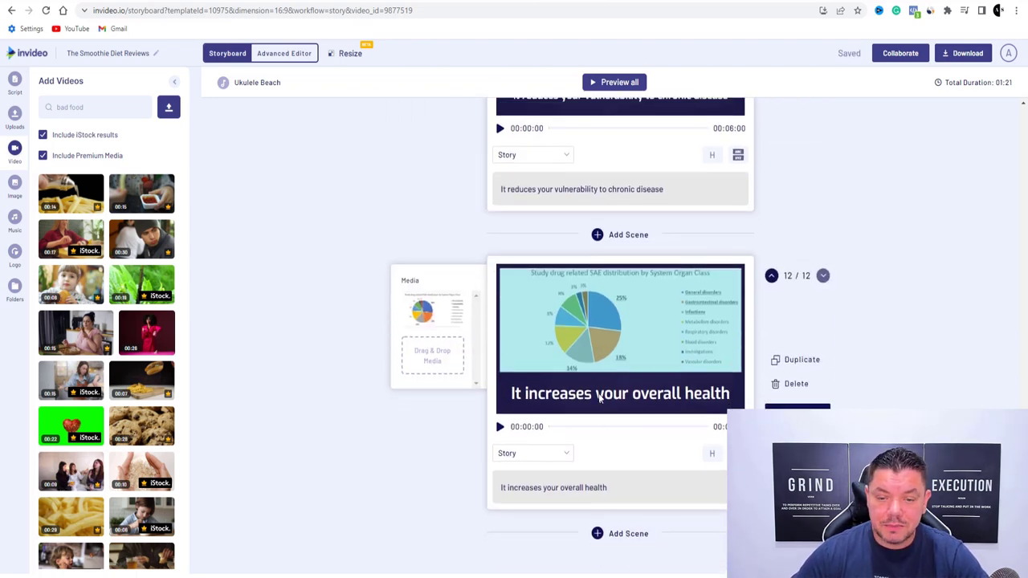
{"action": "scroll", "coordinate": [599, 399], "scroll_direction": "up", "scroll_amount": 10}
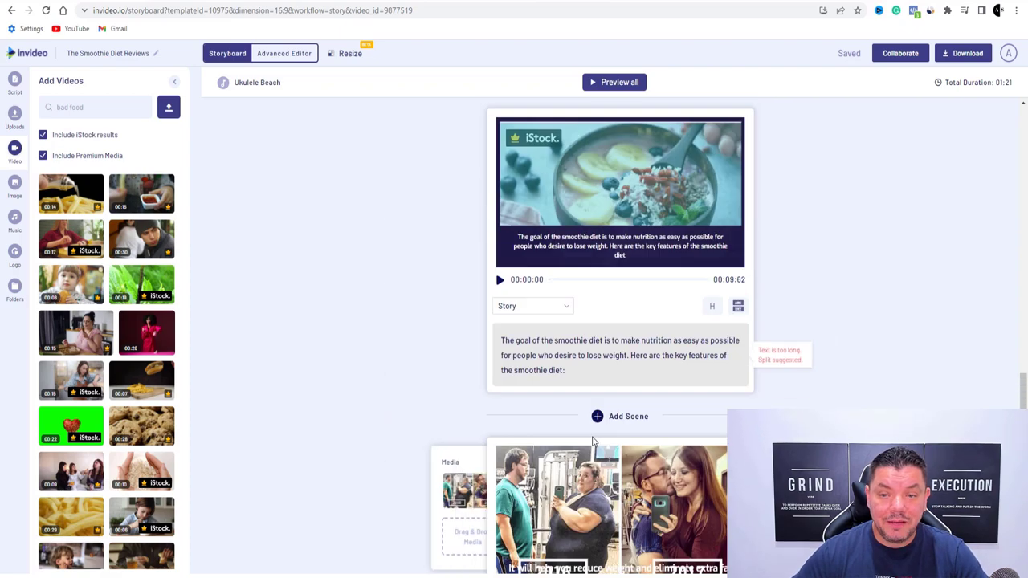
{"action": "scroll", "coordinate": [595, 442], "scroll_direction": "up", "scroll_amount": 15}
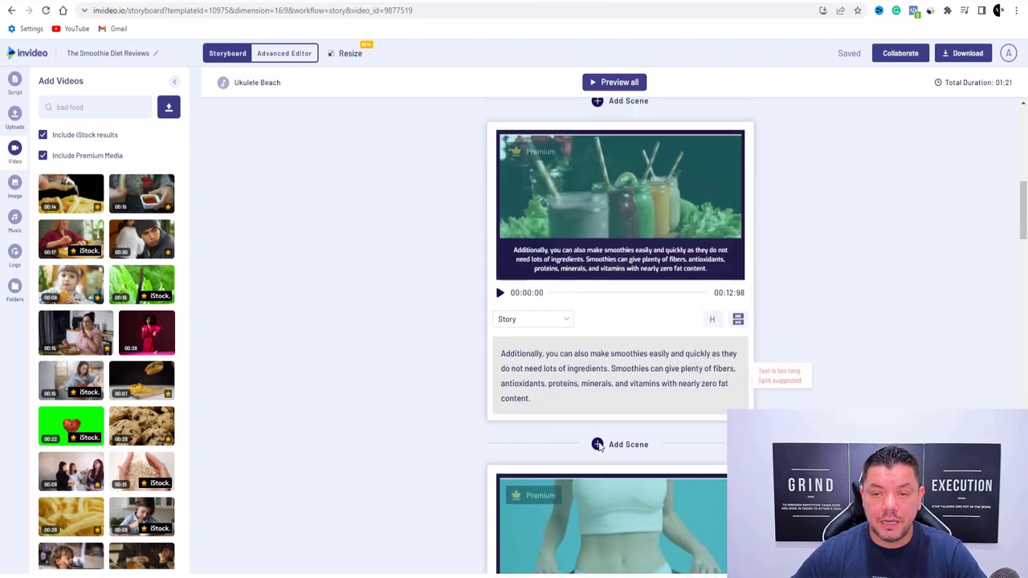
{"action": "scroll", "coordinate": [598, 447], "scroll_direction": "up", "scroll_amount": 5}
{"action": "mouse_move", "coordinate": [600, 447]}
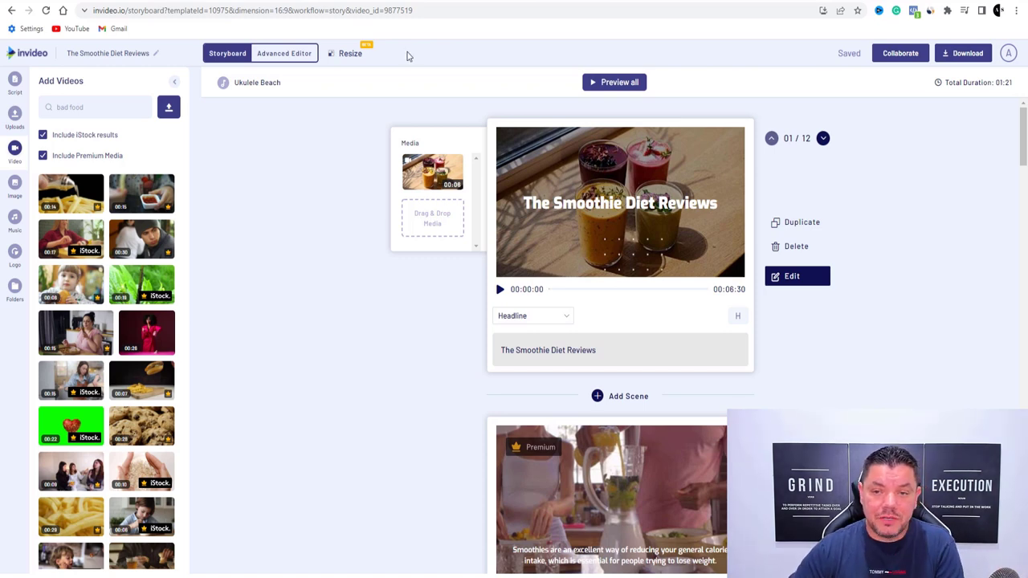
Preview the 1:21 video, pause at the Features of the Smoothie Diet scene, and close it
{"action": "left_click", "coordinate": [610, 85]}
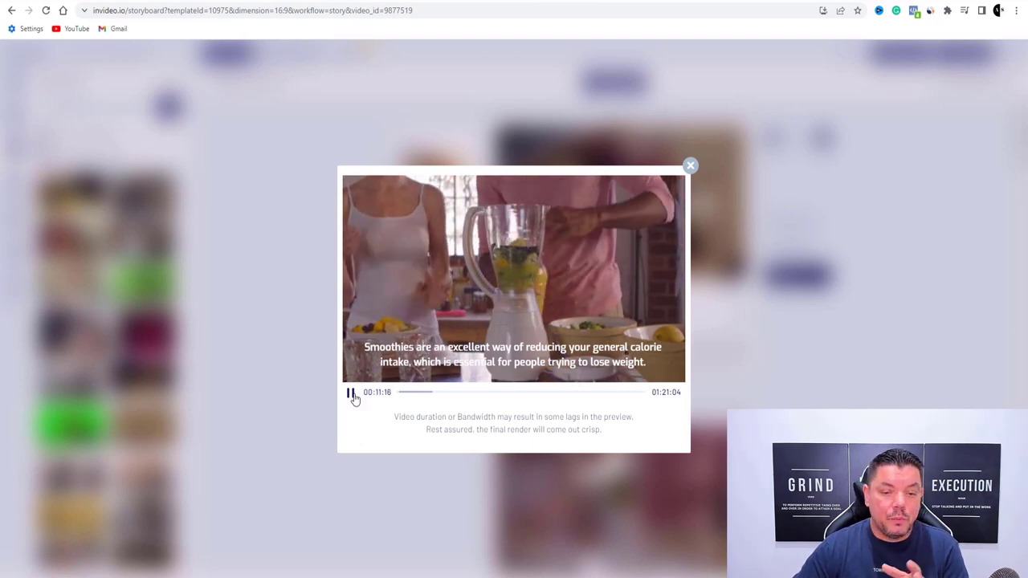
{"action": "left_click", "coordinate": [486, 392]}
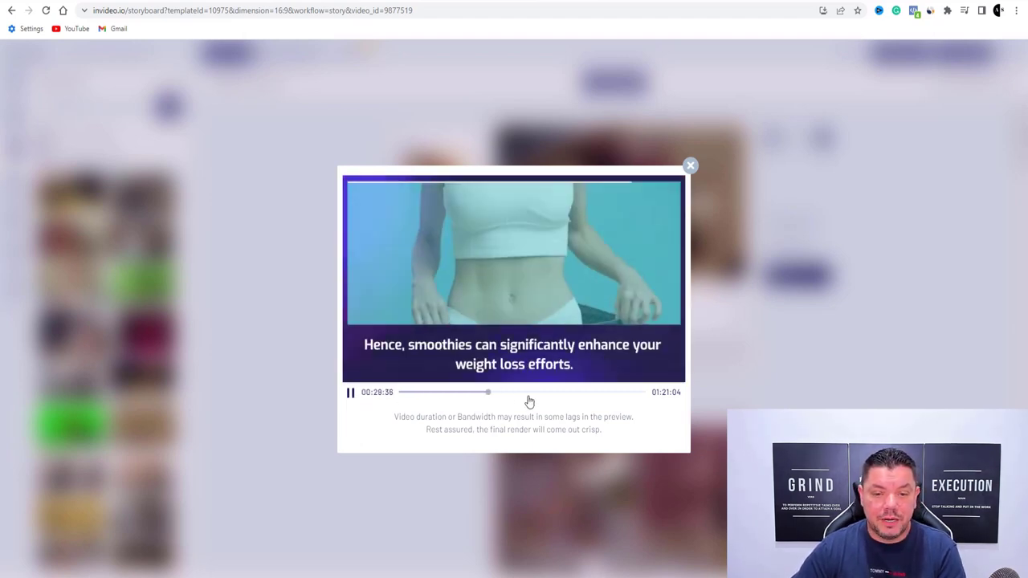
{"action": "left_click", "coordinate": [533, 394]}
{"action": "left_click", "coordinate": [350, 392]}
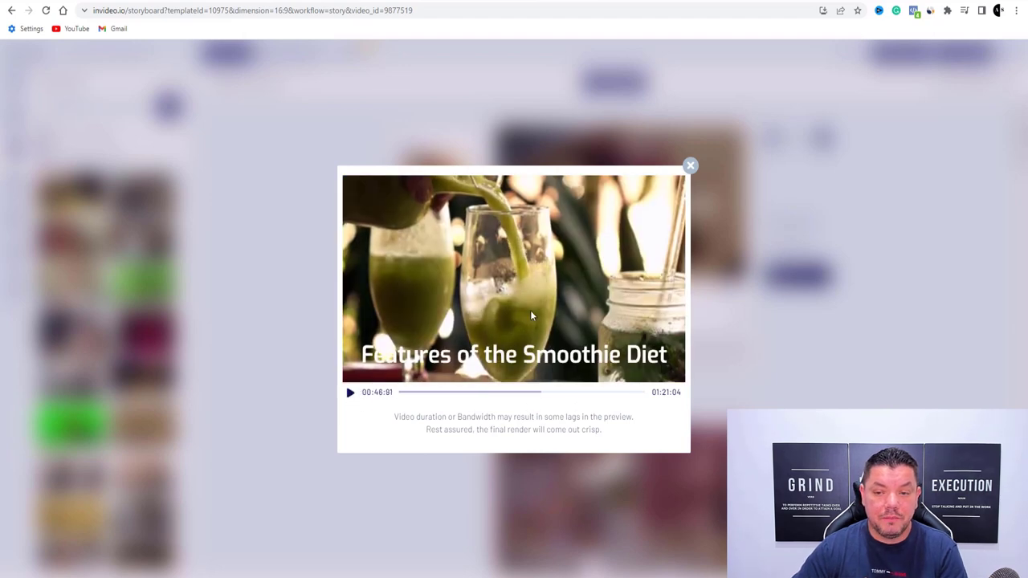
{"action": "left_click", "coordinate": [691, 168]}
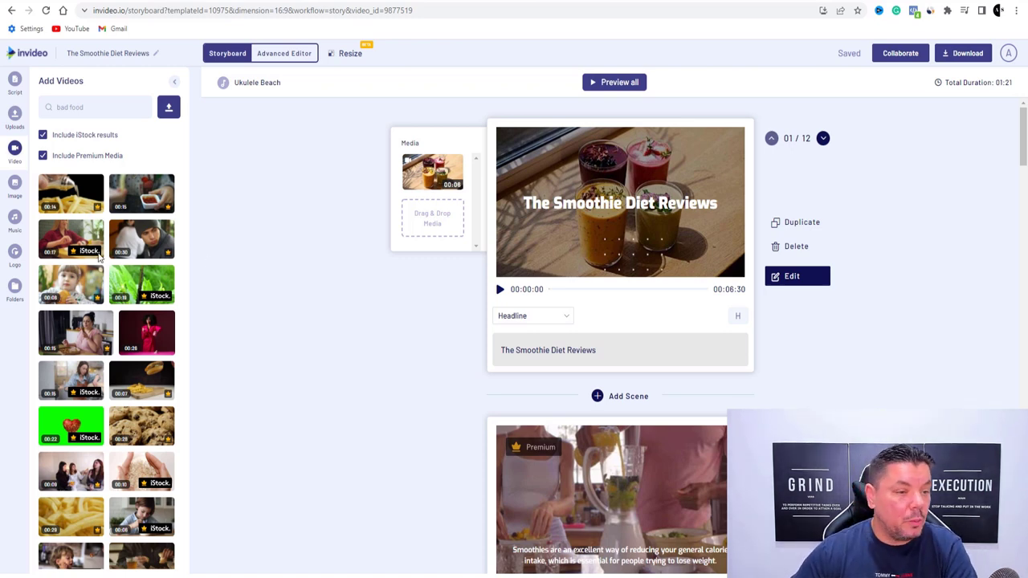
Browse the music library's Mood, Sfx and Genre tabs, scrolling through genres like Rock and Jazz
{"action": "left_click", "coordinate": [15, 218]}
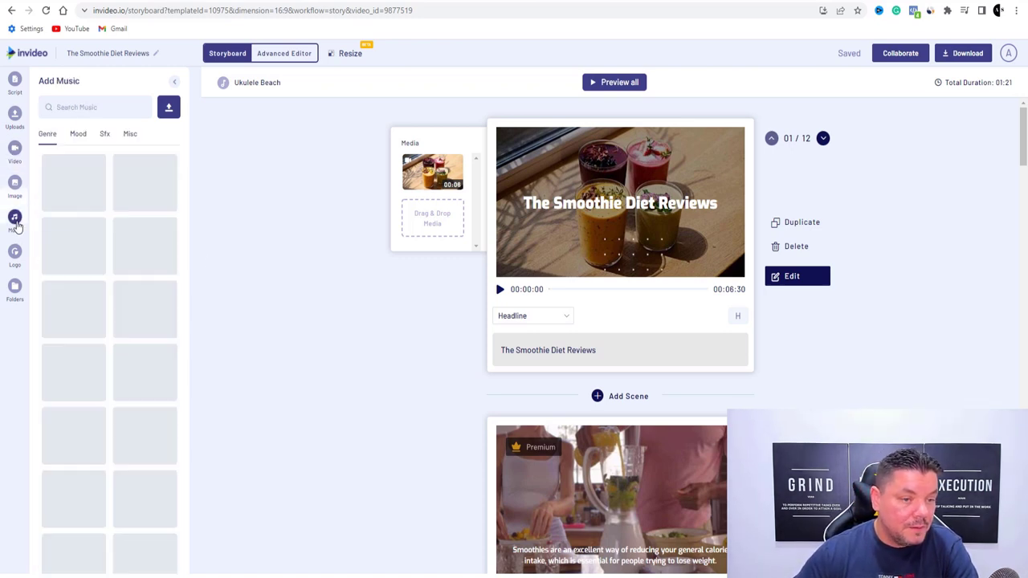
{"action": "left_click", "coordinate": [78, 134]}
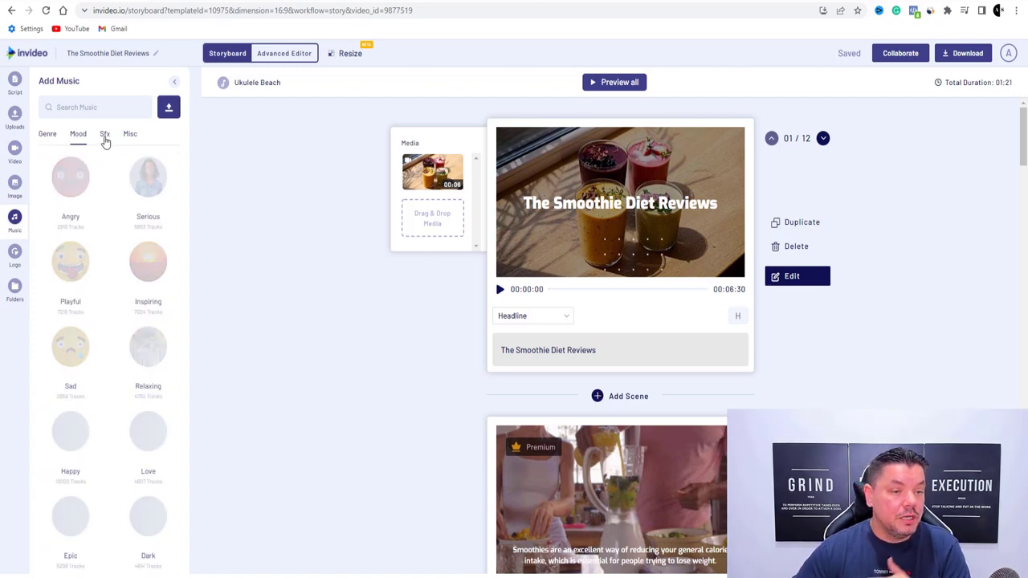
{"action": "left_click", "coordinate": [104, 136]}
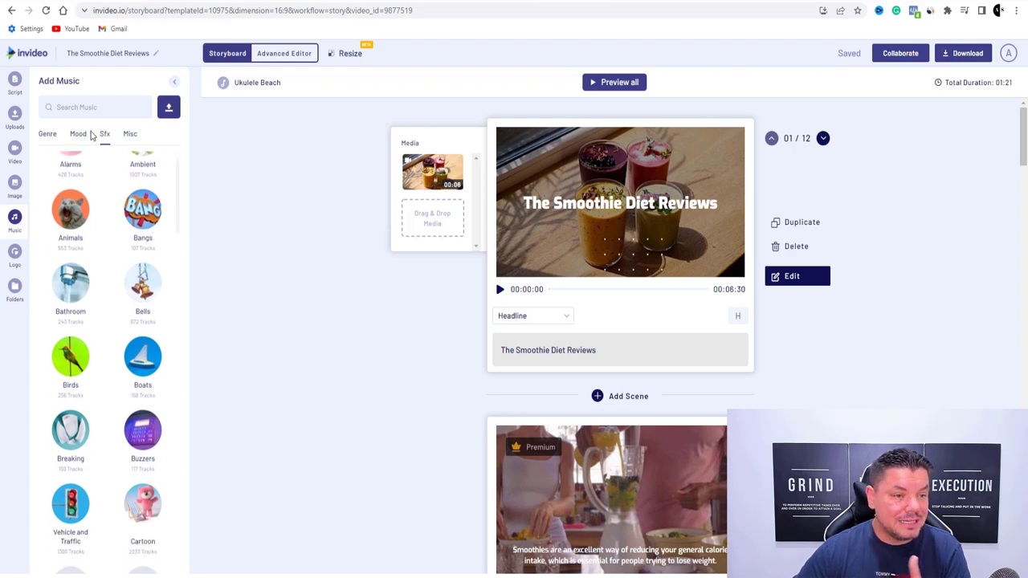
{"action": "left_click", "coordinate": [48, 134]}
{"action": "scroll", "coordinate": [111, 233], "scroll_direction": "down", "scroll_amount": 2}
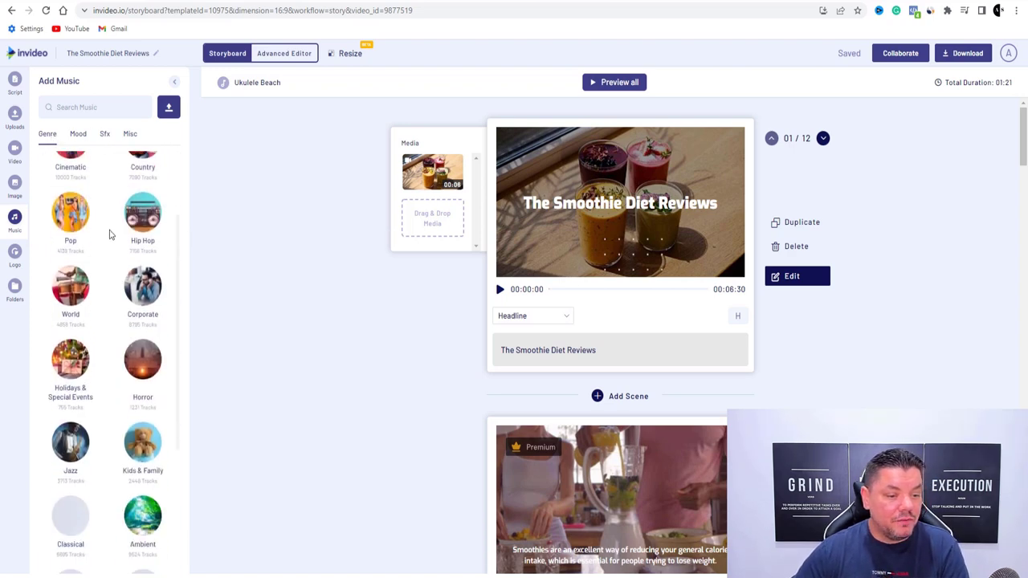
{"action": "scroll", "coordinate": [125, 249], "scroll_direction": "down", "scroll_amount": 2}
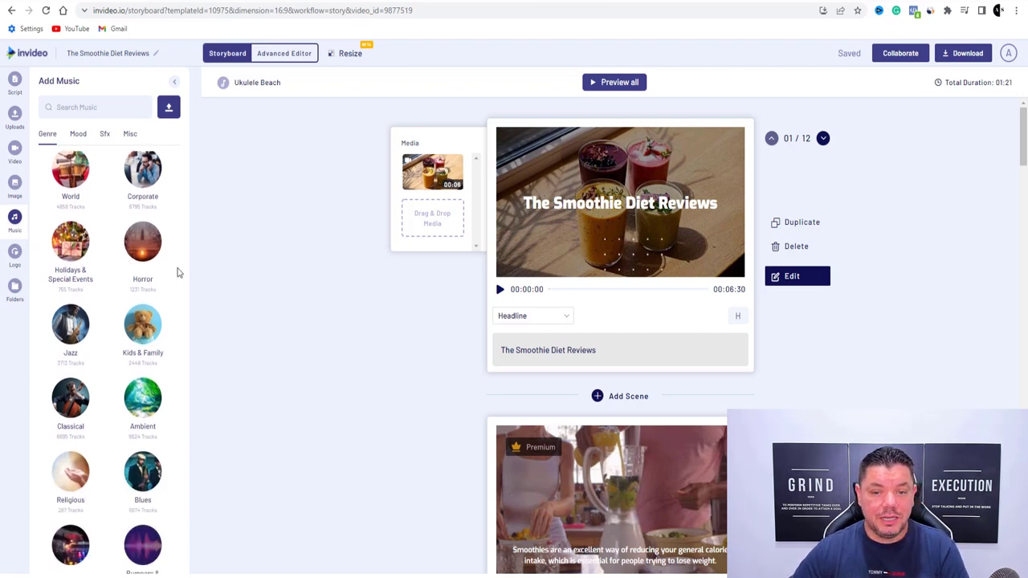
{"action": "scroll", "coordinate": [122, 271], "scroll_direction": "up", "scroll_amount": 4}
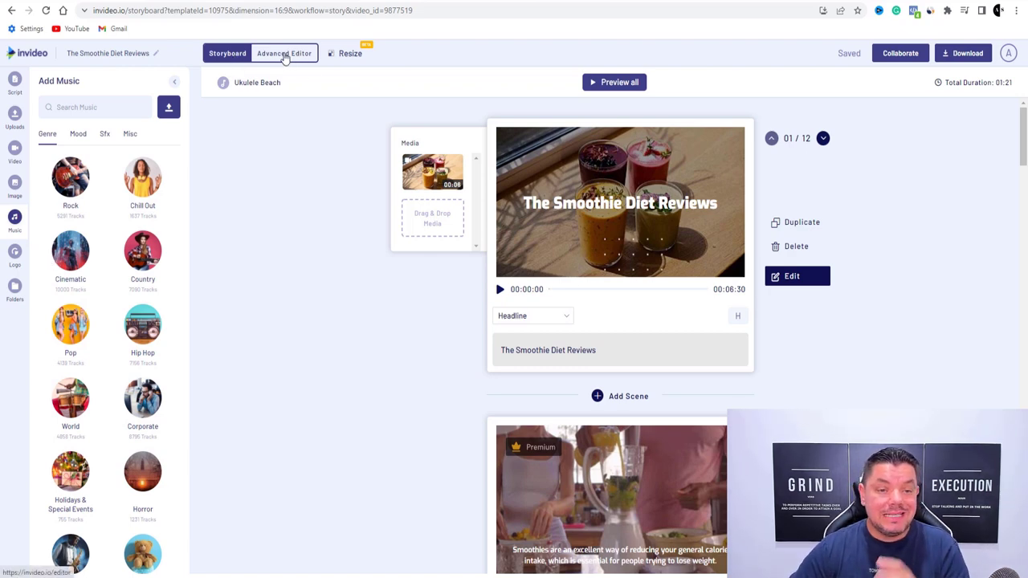
In the advanced editor, set the Ukulele Beach track's Volume & Fade volume to 15%
{"action": "left_click", "coordinate": [284, 54]}
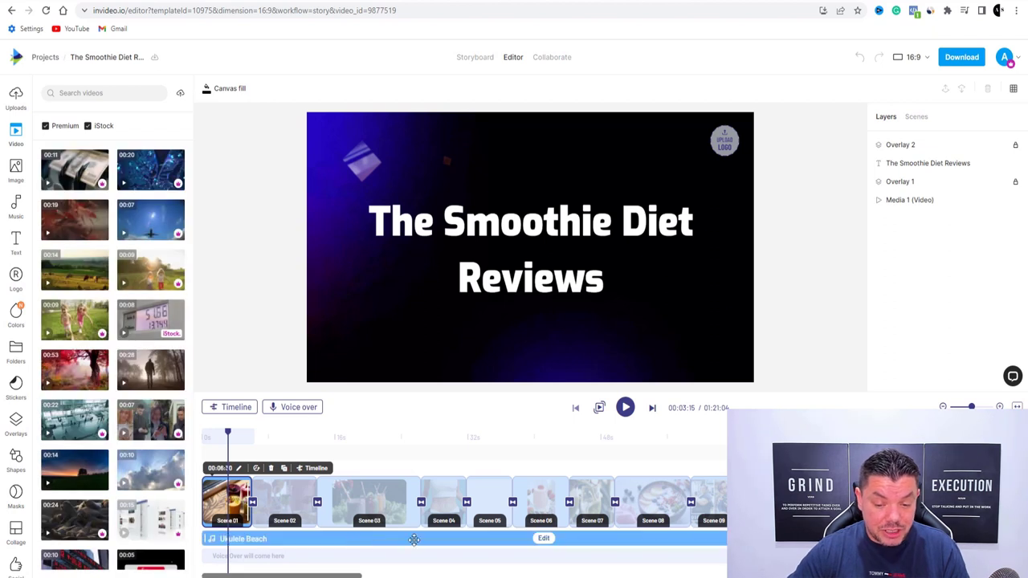
{"action": "left_click", "coordinate": [545, 540]}
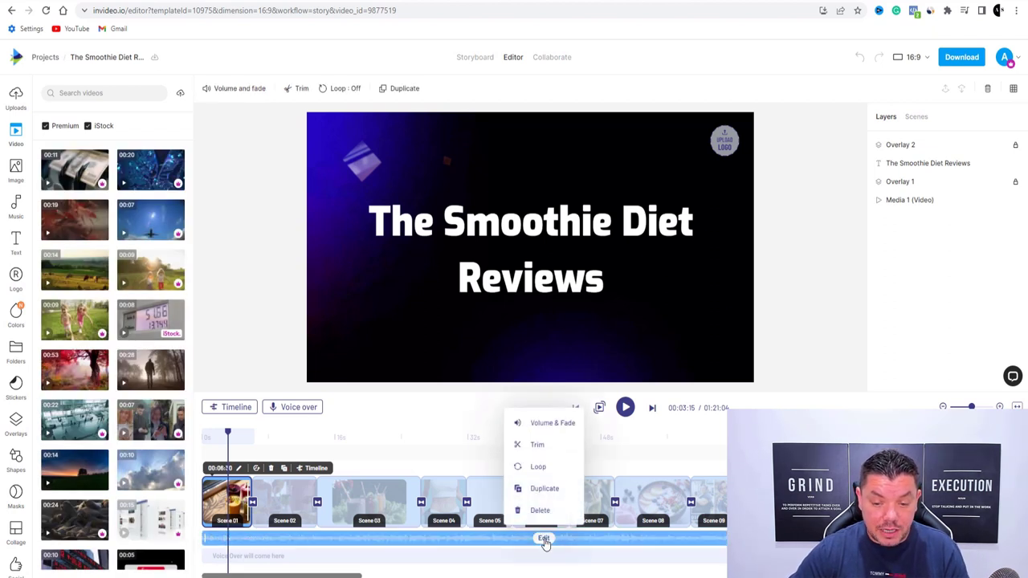
{"action": "left_click", "coordinate": [553, 425]}
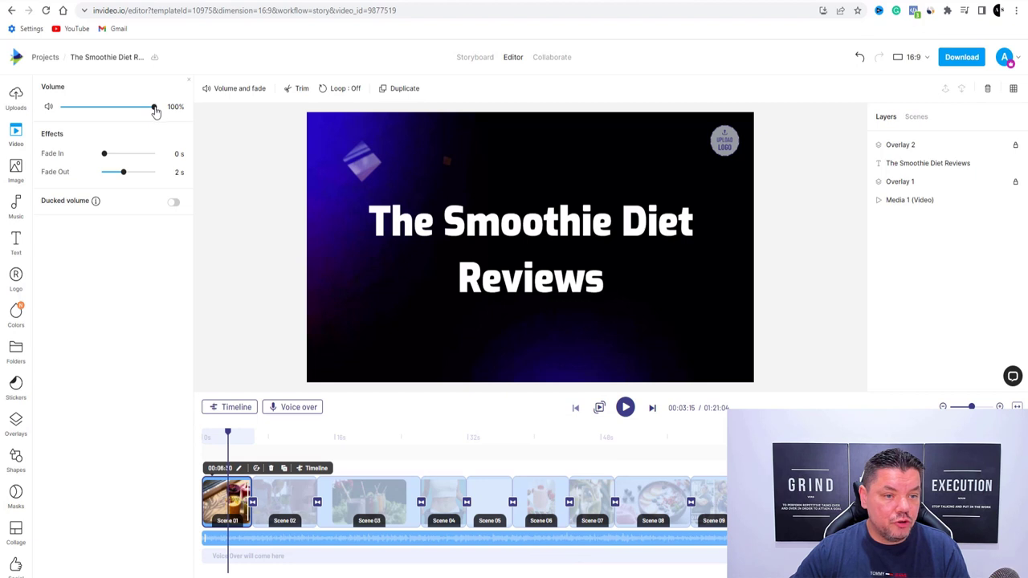
{"action": "left_click_drag", "start_coordinate": [155, 111], "coordinate": [80, 113]}
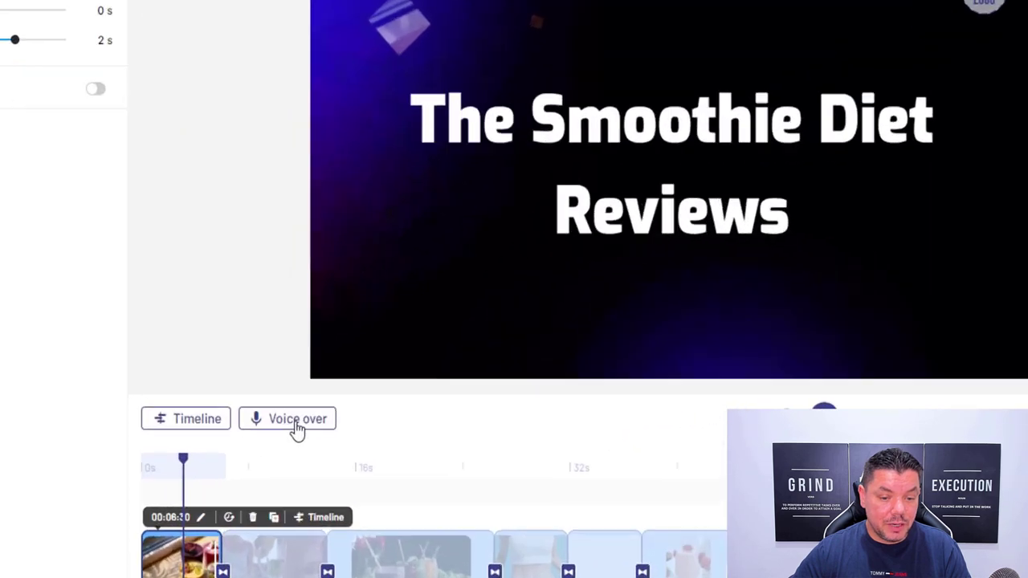
{"action": "left_click", "coordinate": [297, 407]}
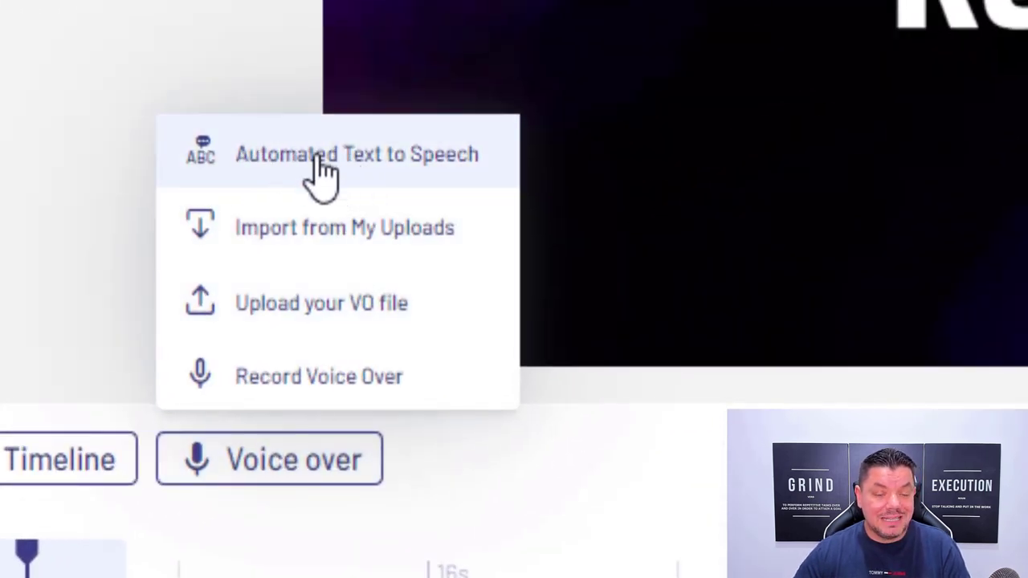
Generate a US English Matthew text-to-speech voiceover of 'The Smoothie Diet Reviews' and add it to the opening scene
{"action": "left_click", "coordinate": [320, 160]}
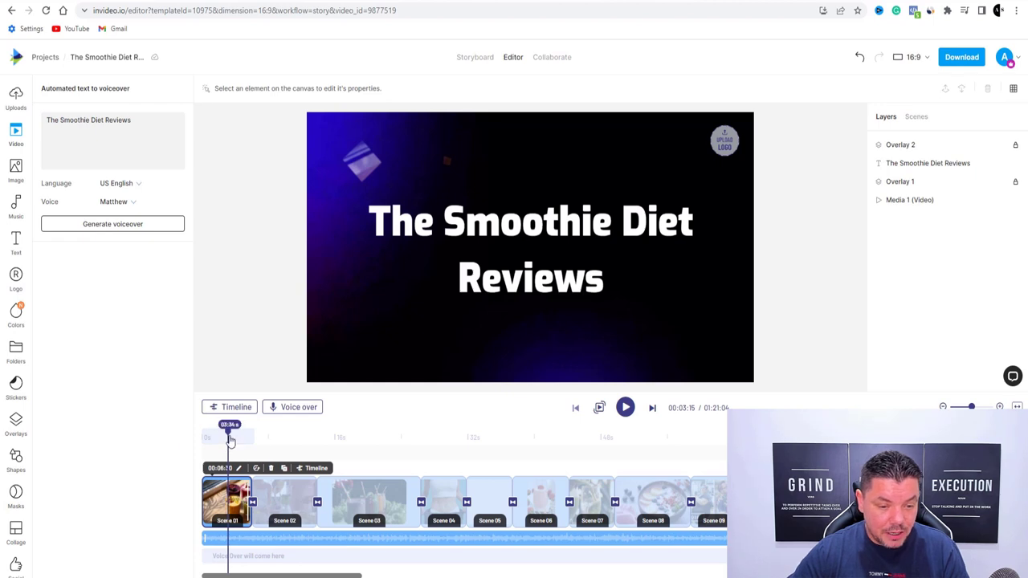
{"action": "left_click_drag", "start_coordinate": [230, 441], "coordinate": [203, 431]}
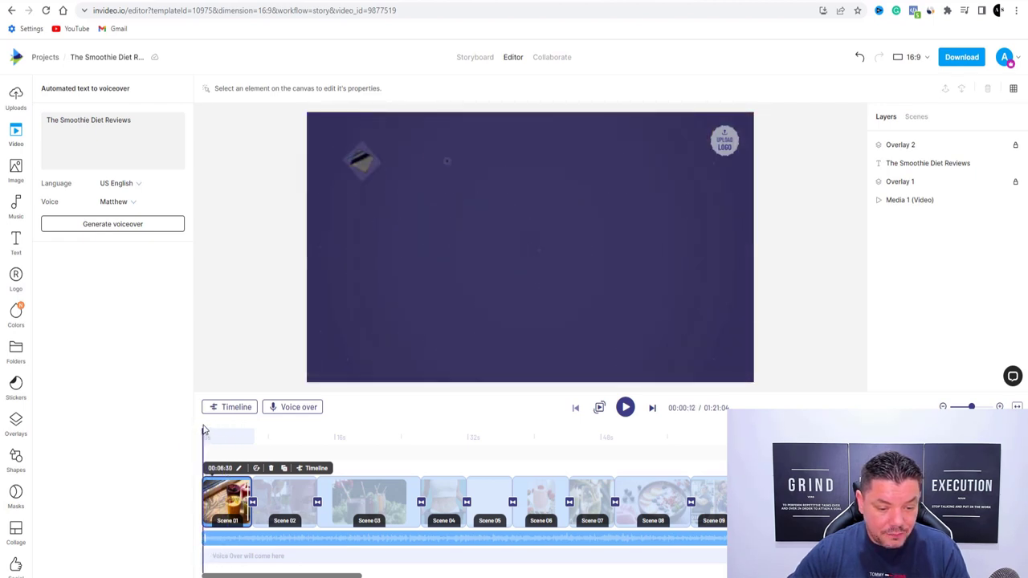
{"action": "left_click", "coordinate": [309, 408]}
{"action": "left_click", "coordinate": [316, 332]}
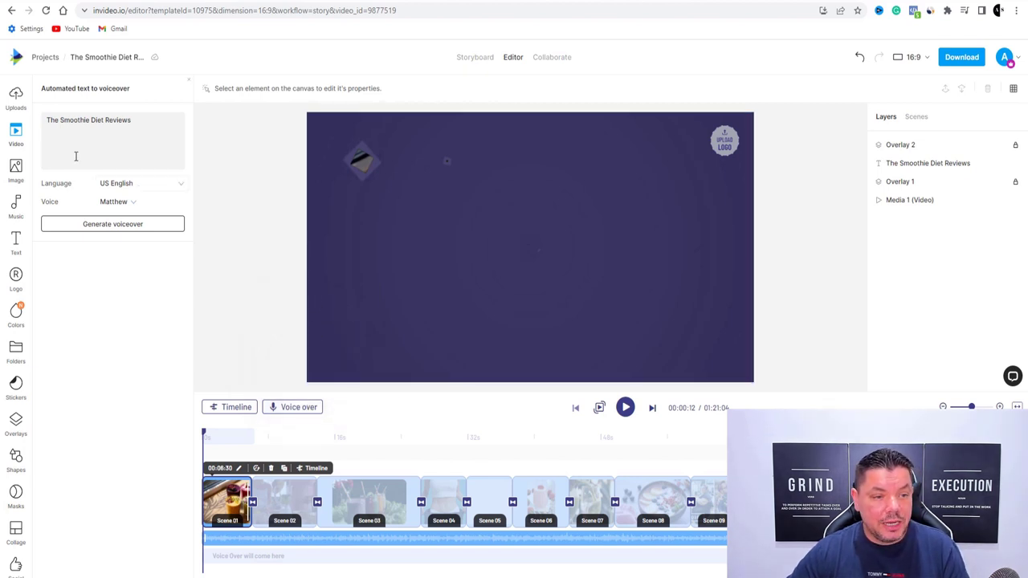
{"action": "left_click", "coordinate": [108, 225]}
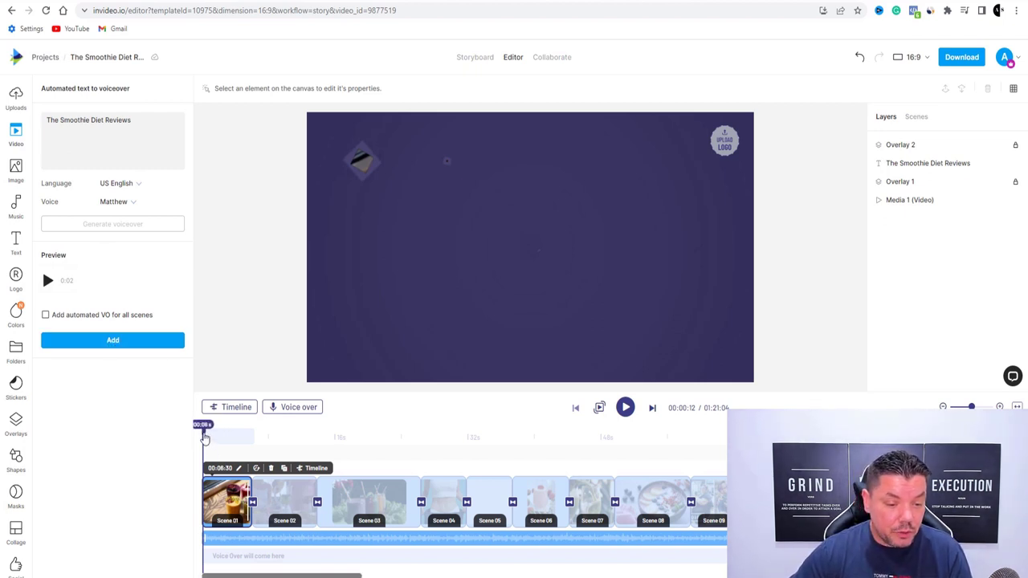
{"action": "left_click", "coordinate": [114, 341]}
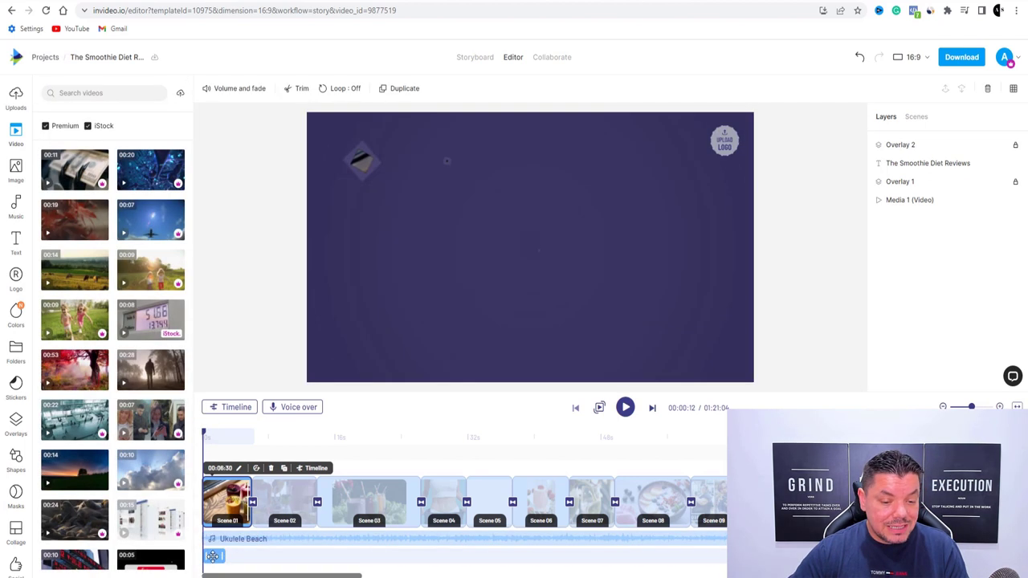
{"action": "left_click", "coordinate": [212, 556]}
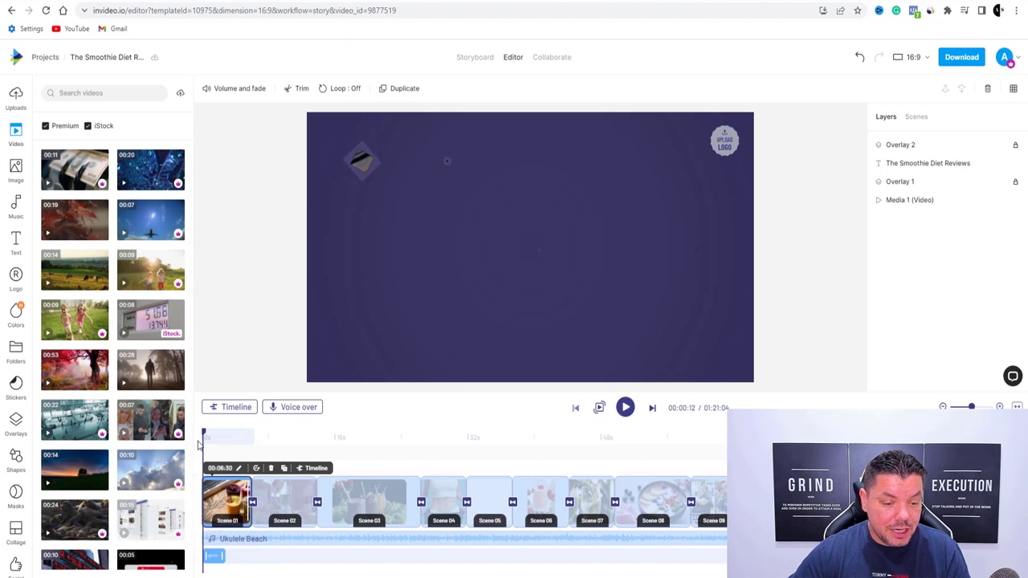
{"action": "left_click", "coordinate": [210, 438]}
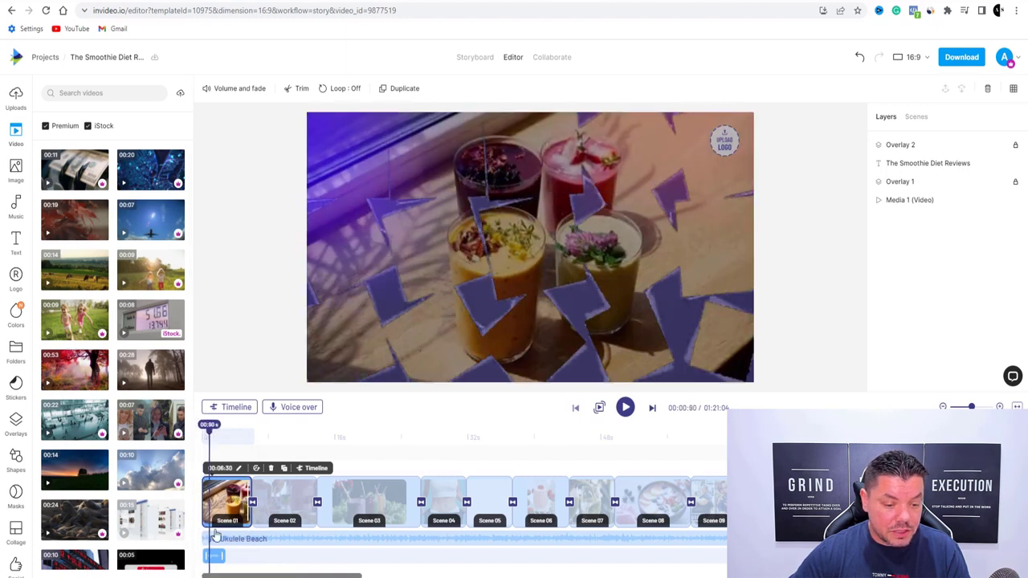
{"action": "left_click", "coordinate": [217, 556]}
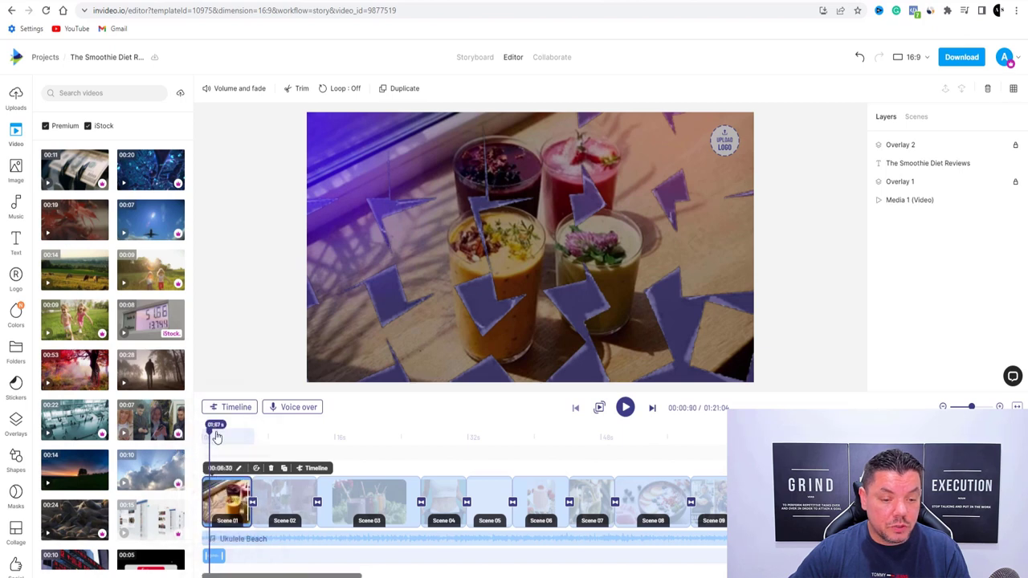
{"action": "left_click", "coordinate": [204, 434]}
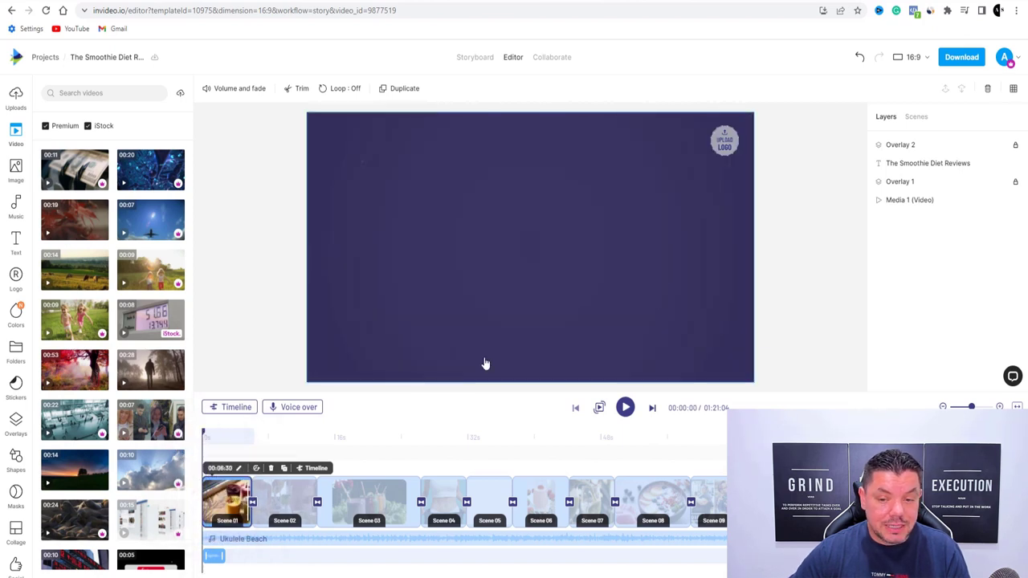
{"action": "left_click", "coordinate": [625, 408]}
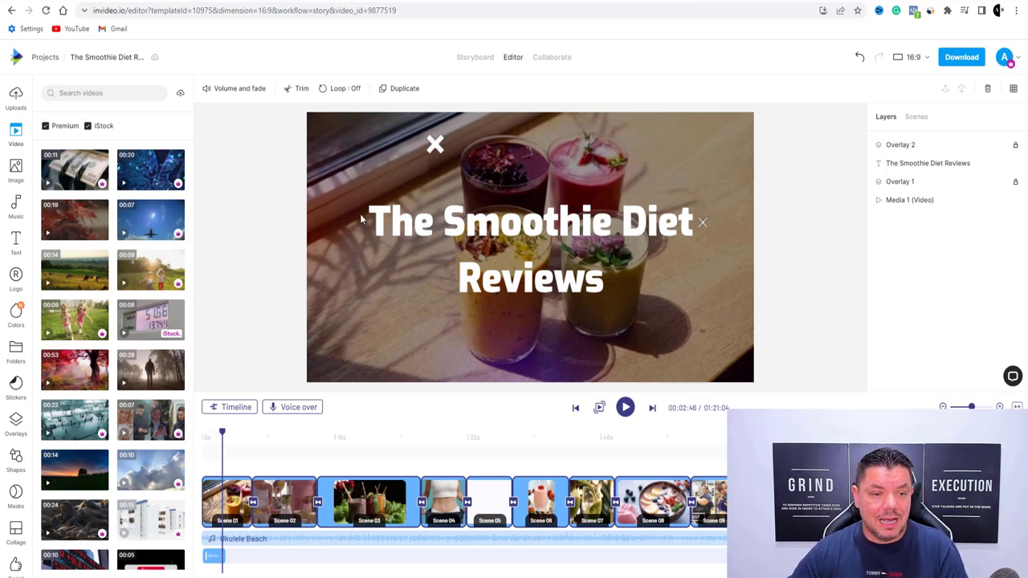
{"action": "left_click_drag", "start_coordinate": [225, 440], "coordinate": [258, 440]}
Add a Matthew text-to-speech voiceover of Scene 02's 'Smoothies are an excellent way…' caption
{"action": "left_click", "coordinate": [289, 493]}
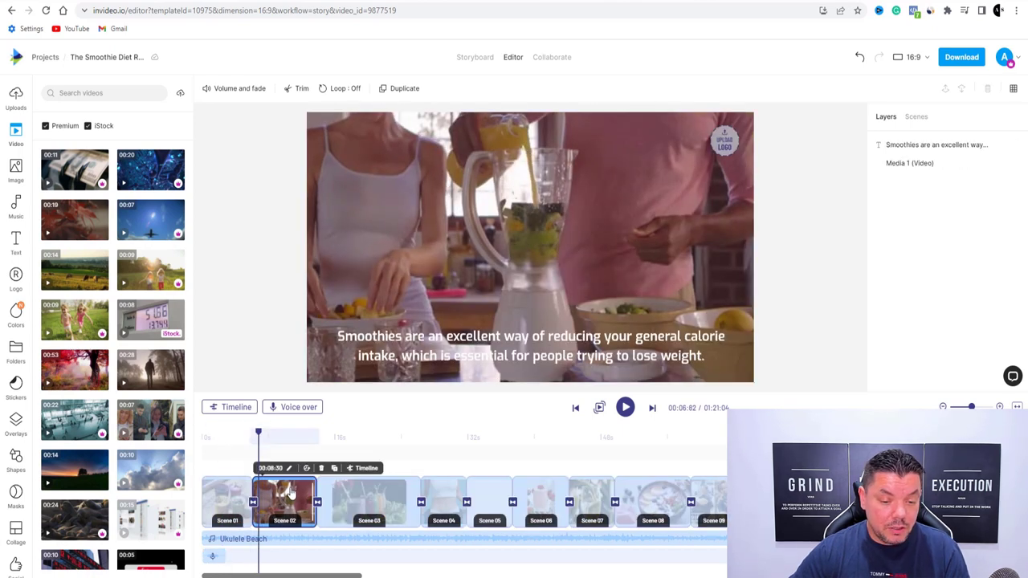
{"action": "left_click", "coordinate": [296, 407]}
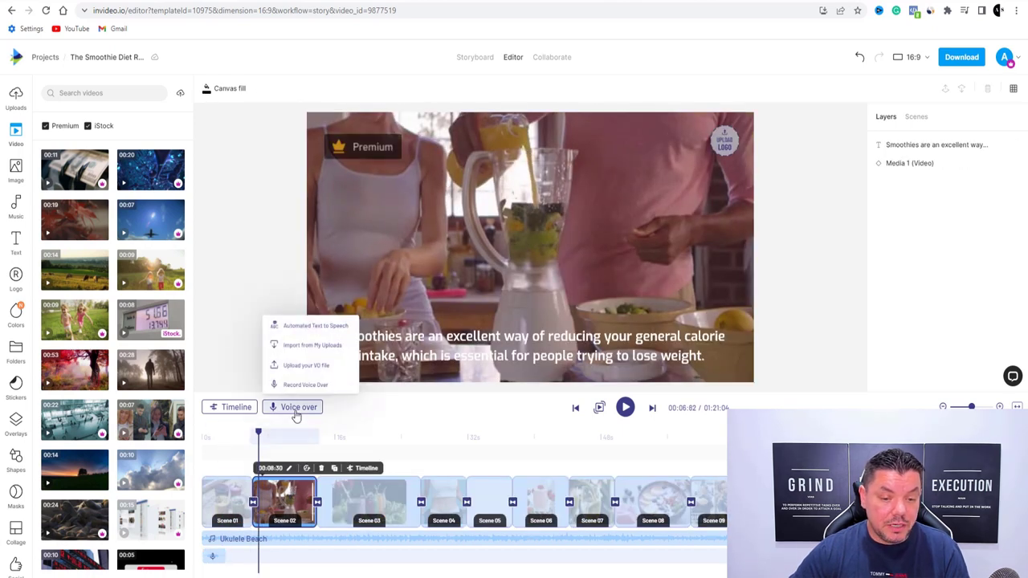
{"action": "left_click", "coordinate": [305, 327]}
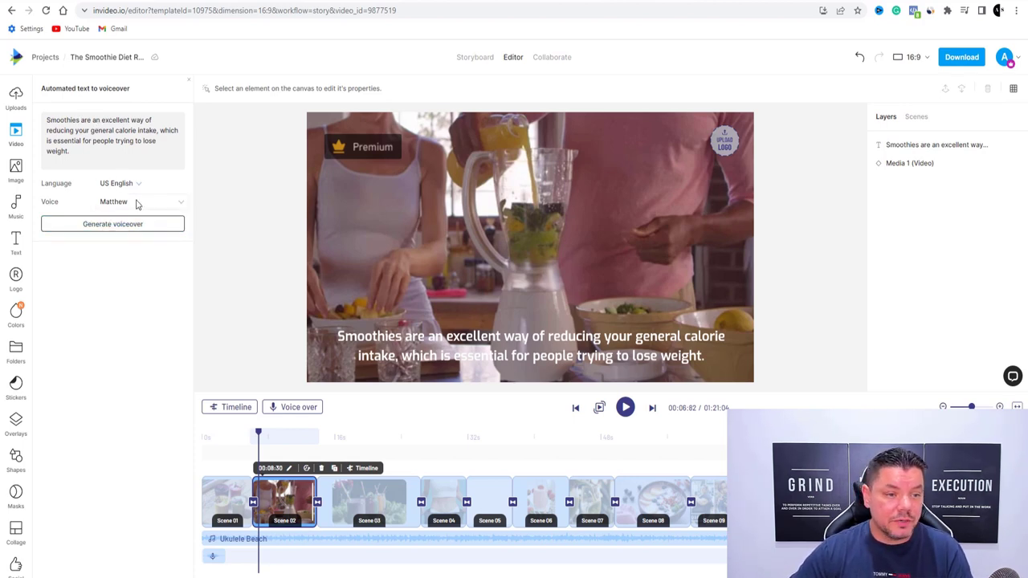
{"action": "left_click", "coordinate": [178, 206]}
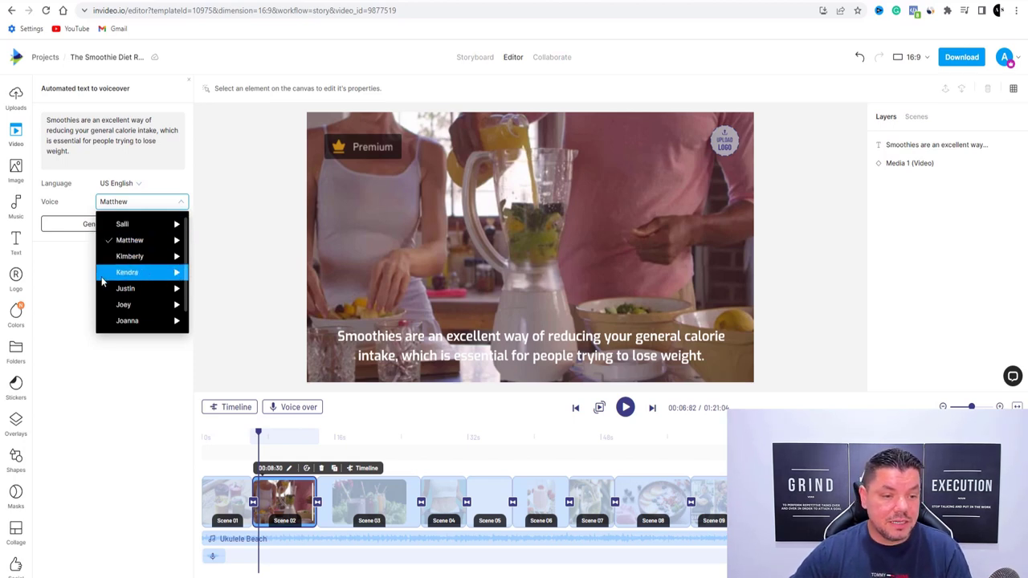
{"action": "left_click", "coordinate": [70, 260]}
{"action": "left_click", "coordinate": [99, 225]}
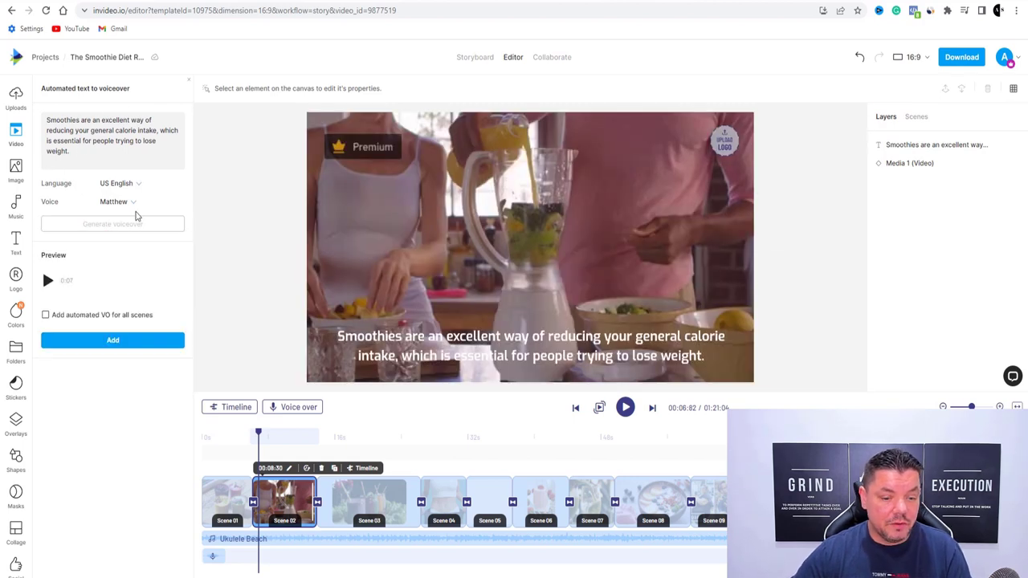
{"action": "left_click", "coordinate": [120, 340]}
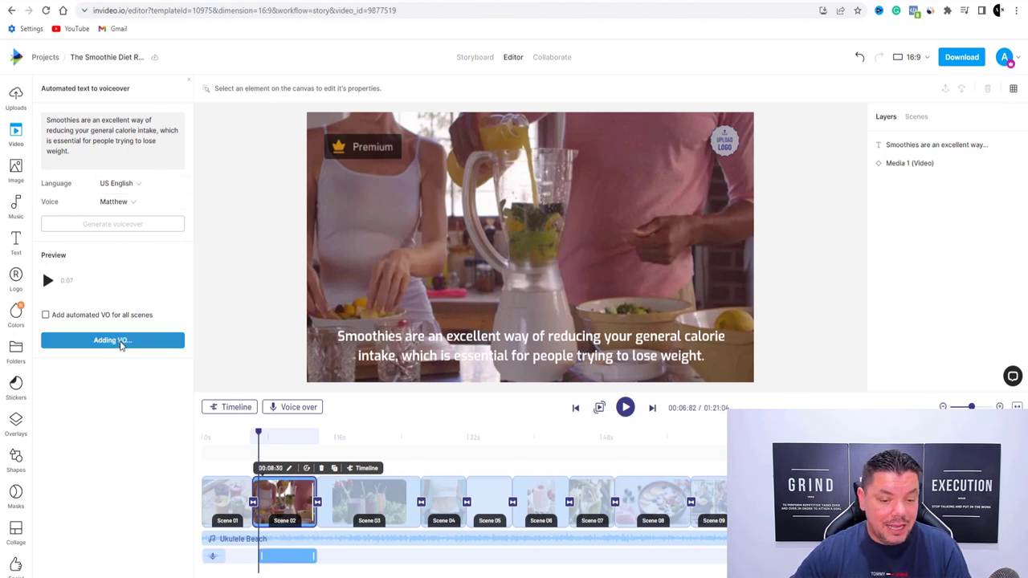
Shift the voiceover clip slightly earlier, near the six-second mark
{"action": "left_click", "coordinate": [255, 434]}
{"action": "left_click_drag", "start_coordinate": [254, 435], "coordinate": [252, 435]}
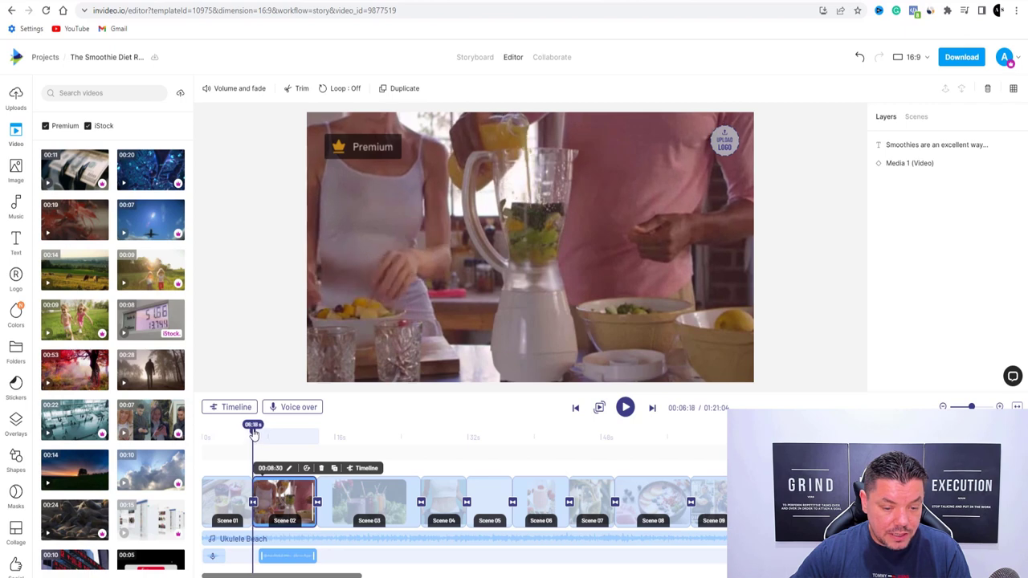
{"action": "left_click_drag", "start_coordinate": [272, 556], "coordinate": [265, 555]}
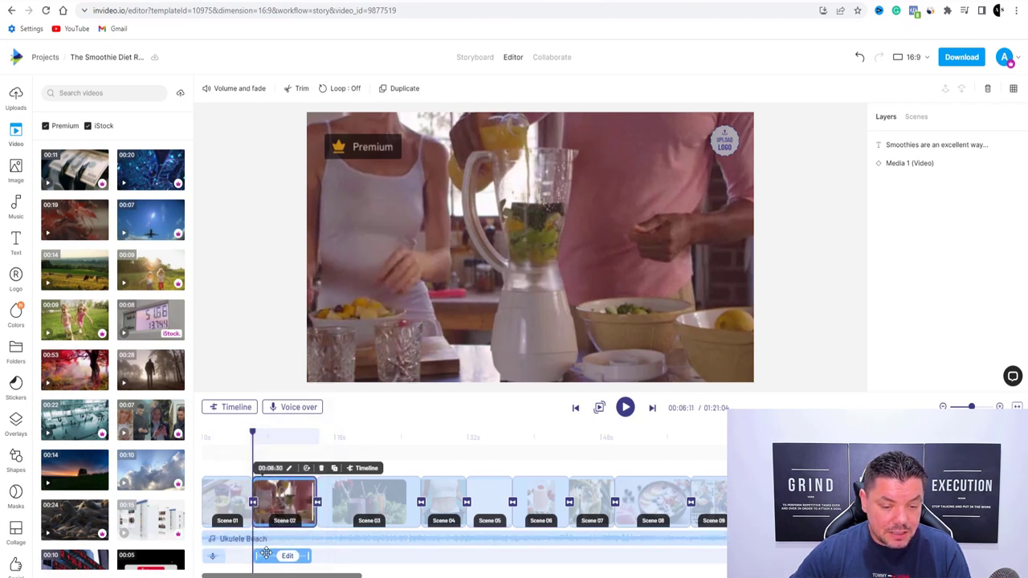
Preview the opening scenes from about five seconds to check the voiceover timing
{"action": "left_click", "coordinate": [626, 409]}
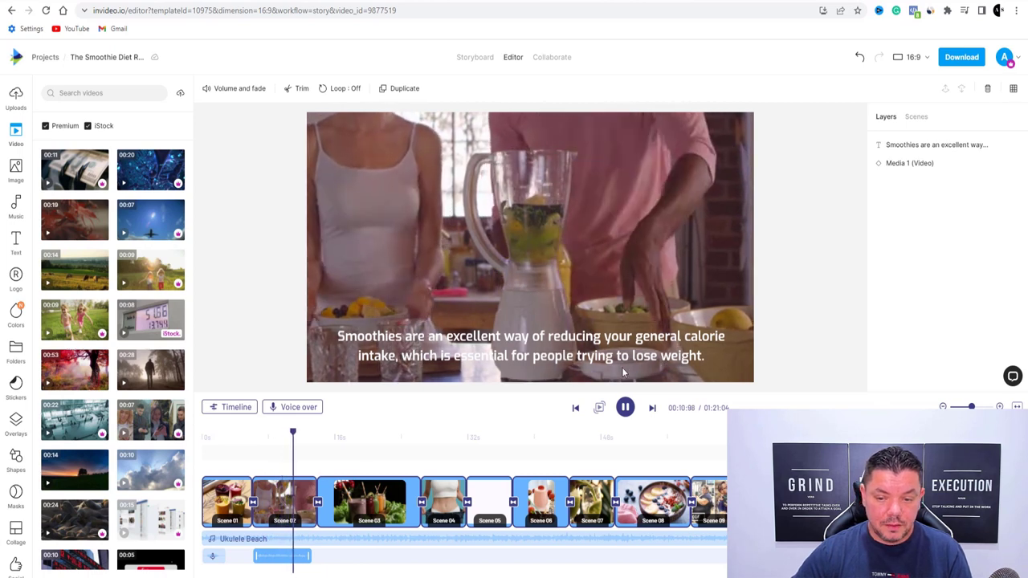
{"action": "left_click", "coordinate": [626, 408]}
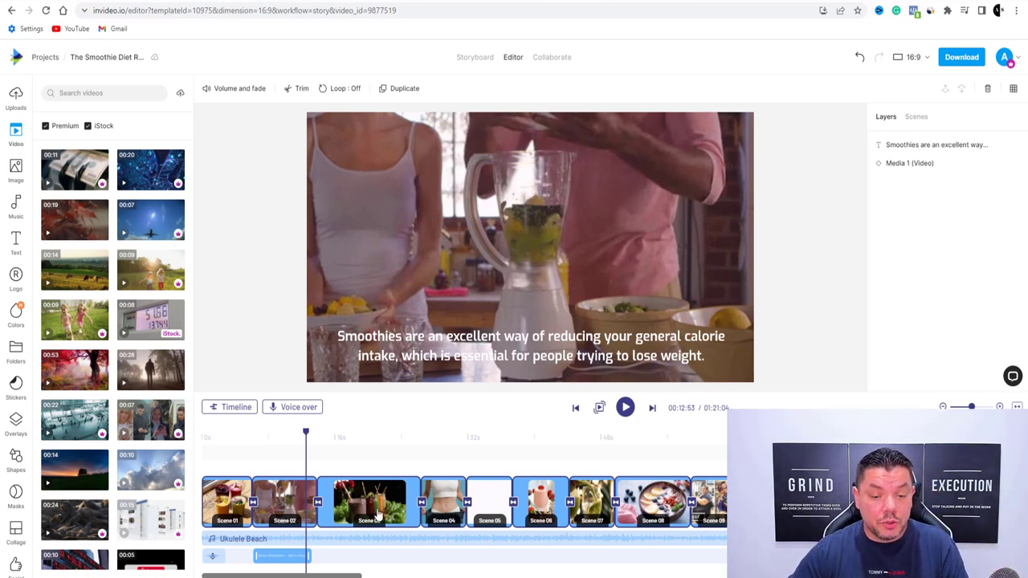
{"action": "left_click_drag", "start_coordinate": [306, 433], "coordinate": [246, 420]}
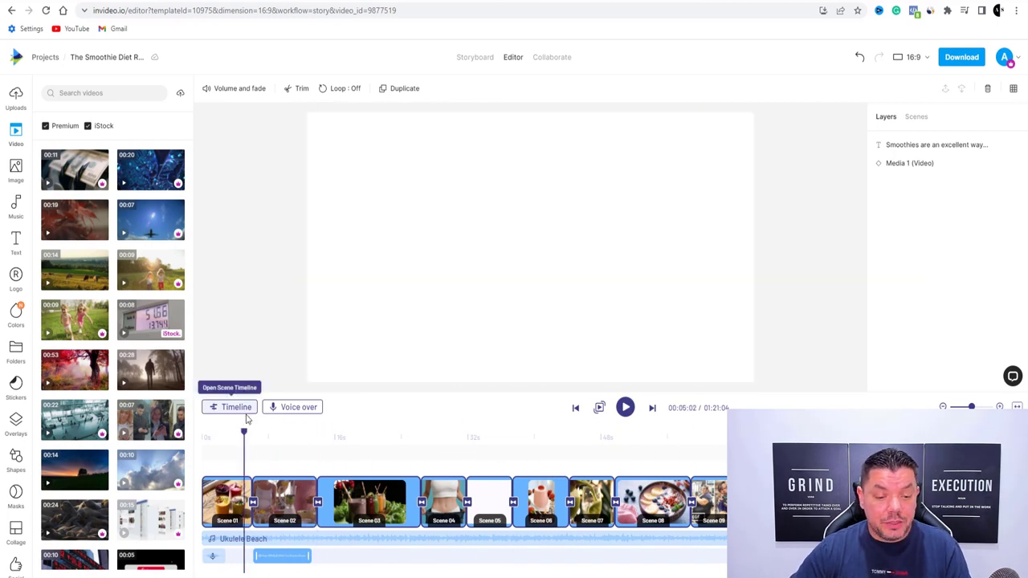
{"action": "left_click", "coordinate": [625, 410]}
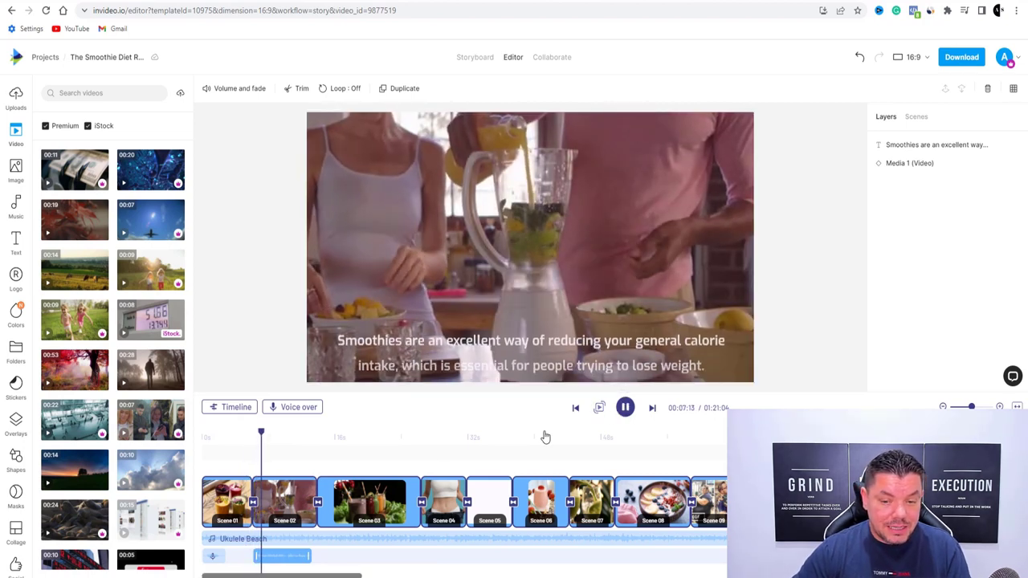
{"action": "left_click", "coordinate": [625, 407]}
{"action": "left_click_drag", "start_coordinate": [268, 440], "coordinate": [243, 434]}
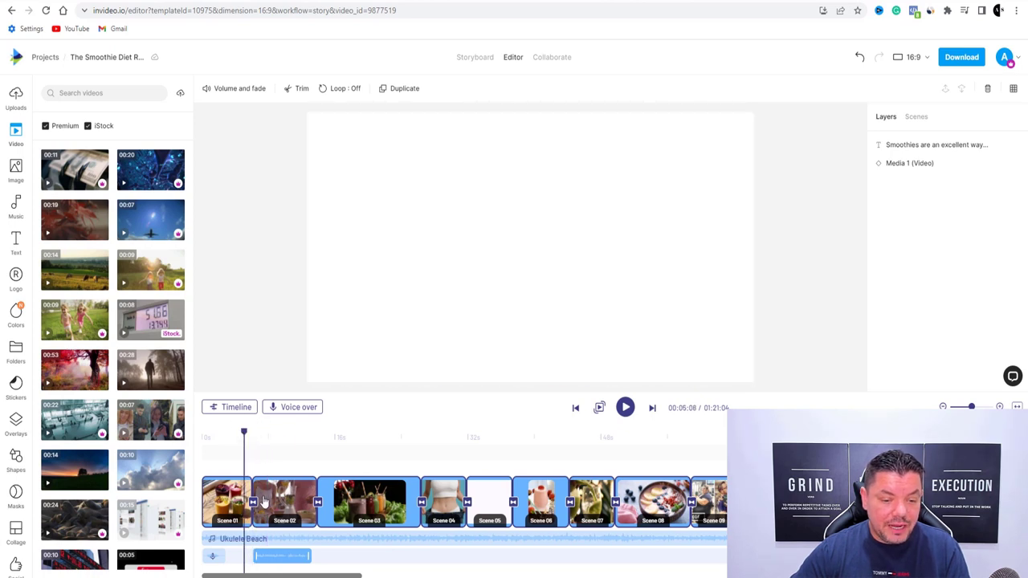
Replace the Fade transition after Scene 01 with Zoom In and preview it
{"action": "left_click", "coordinate": [252, 503]}
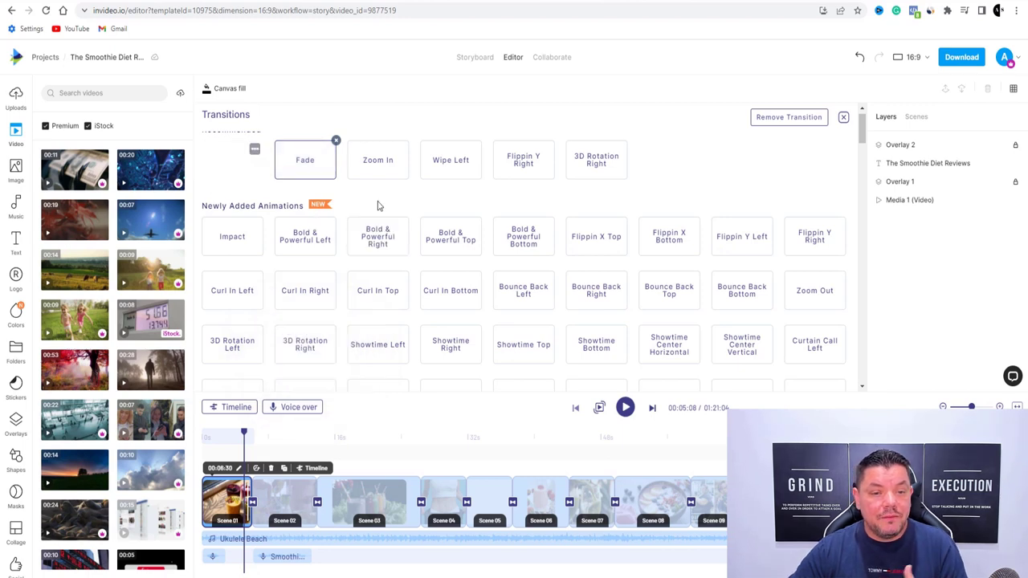
{"action": "scroll", "coordinate": [378, 225], "scroll_direction": "up", "scroll_amount": 1}
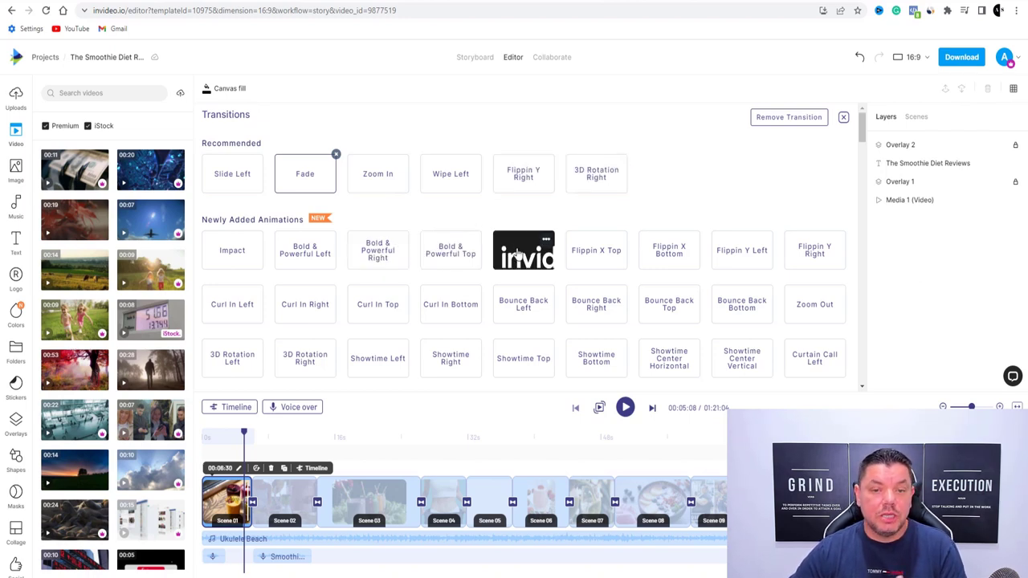
{"action": "left_click", "coordinate": [378, 183]}
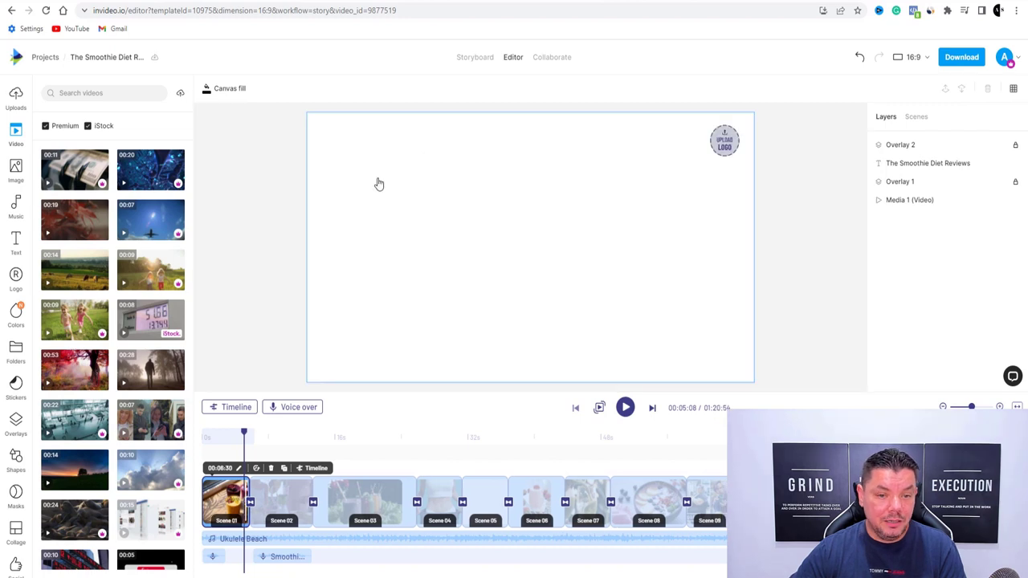
{"action": "left_click", "coordinate": [625, 409]}
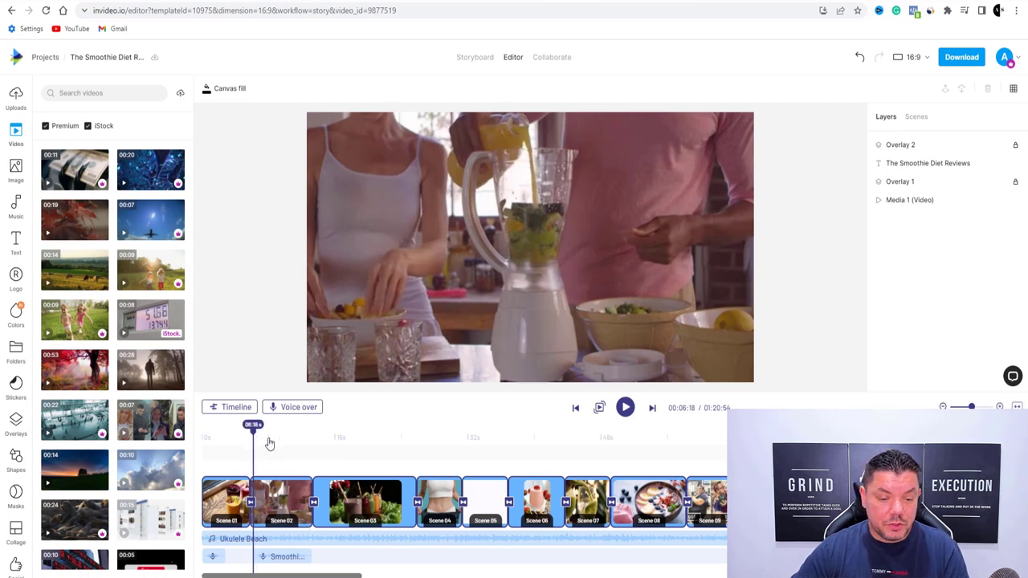
Replace the Fade transition after Scene 02 with Impact and preview it
{"action": "left_click_drag", "start_coordinate": [254, 435], "coordinate": [306, 435]}
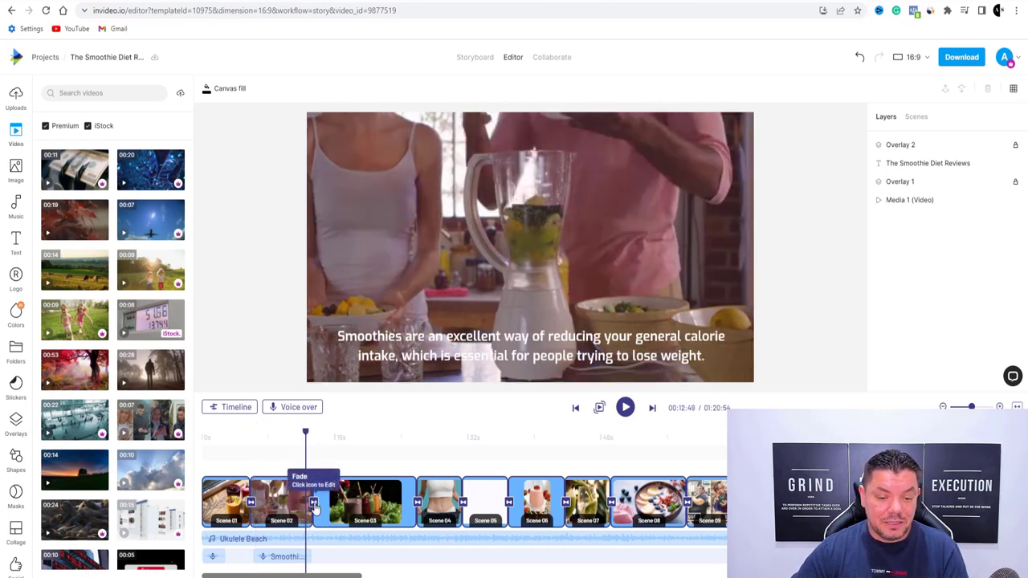
{"action": "left_click", "coordinate": [313, 503]}
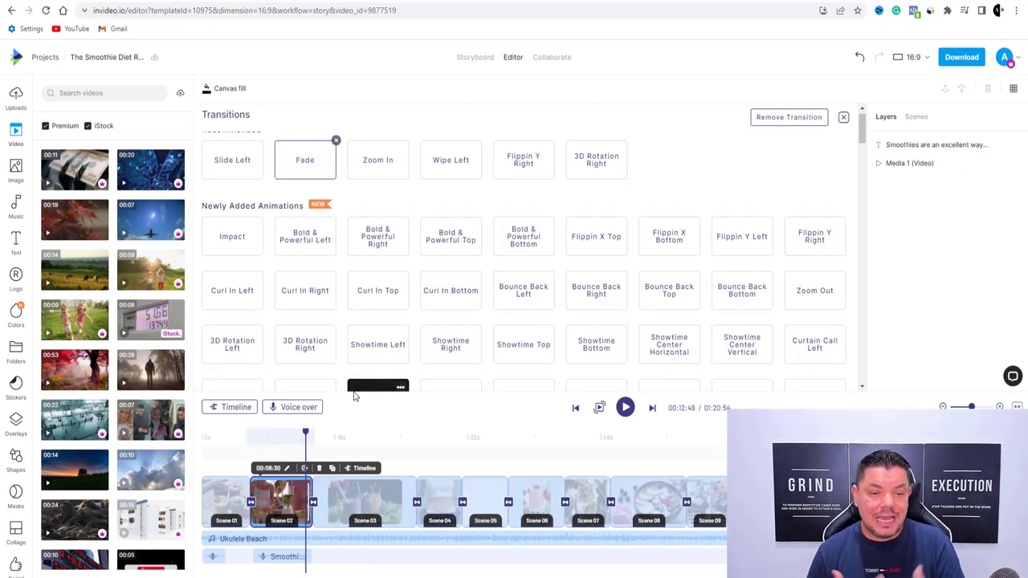
{"action": "left_click", "coordinate": [234, 240]}
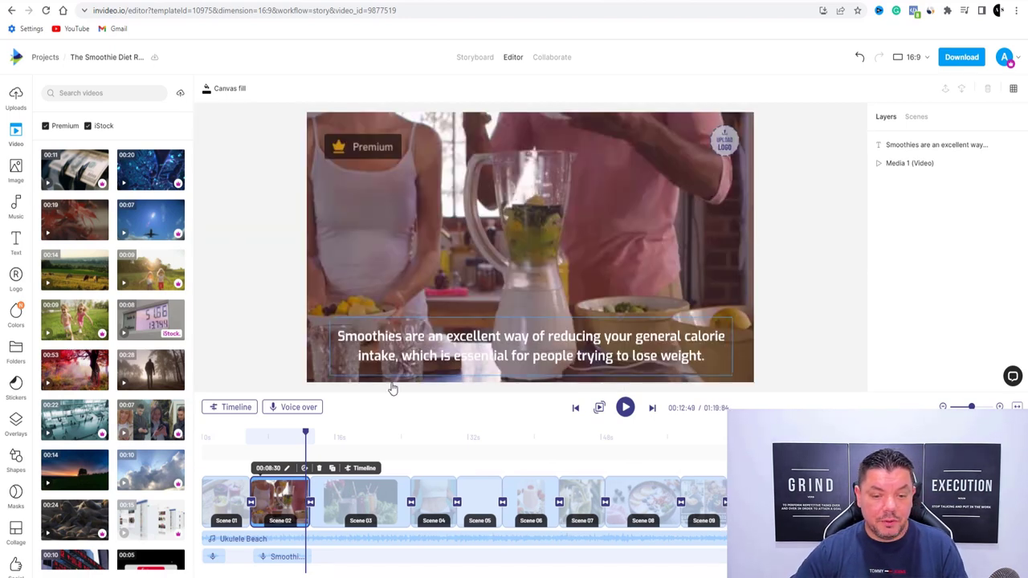
{"action": "left_click", "coordinate": [626, 409]}
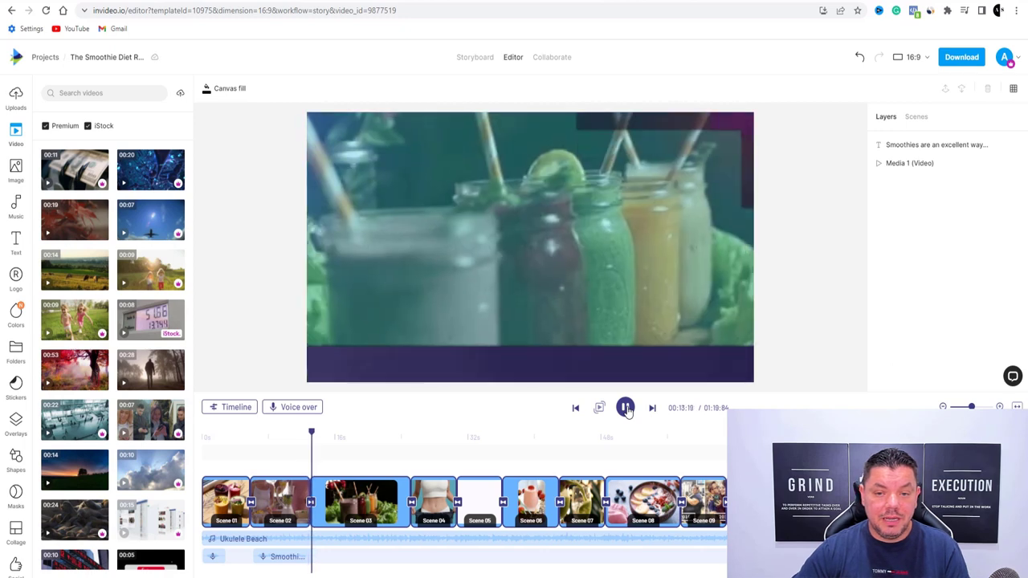
Pause playback on scene 3 and show its voiceover options
{"action": "key", "text": "space"}
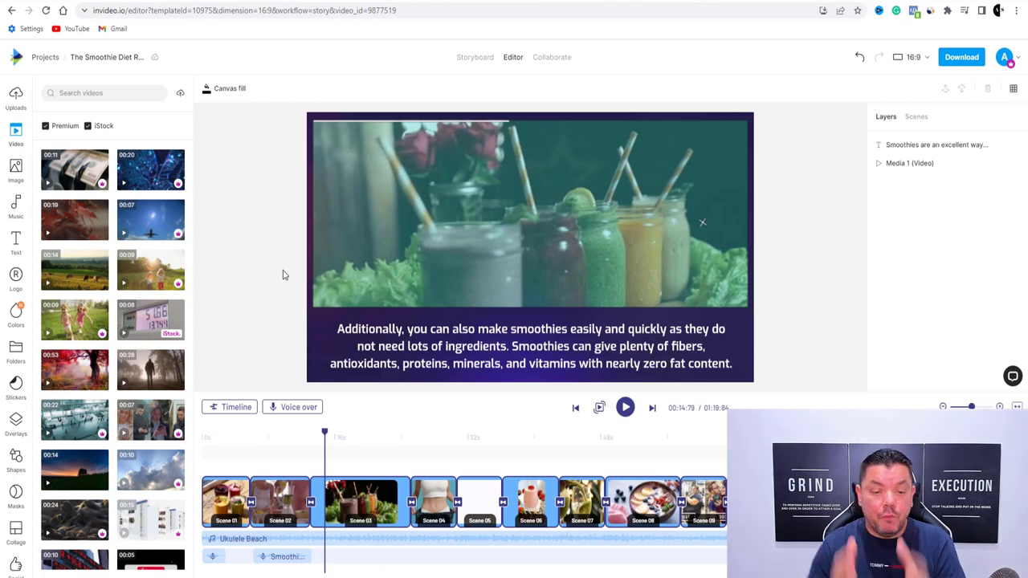
{"action": "left_click", "coordinate": [287, 405]}
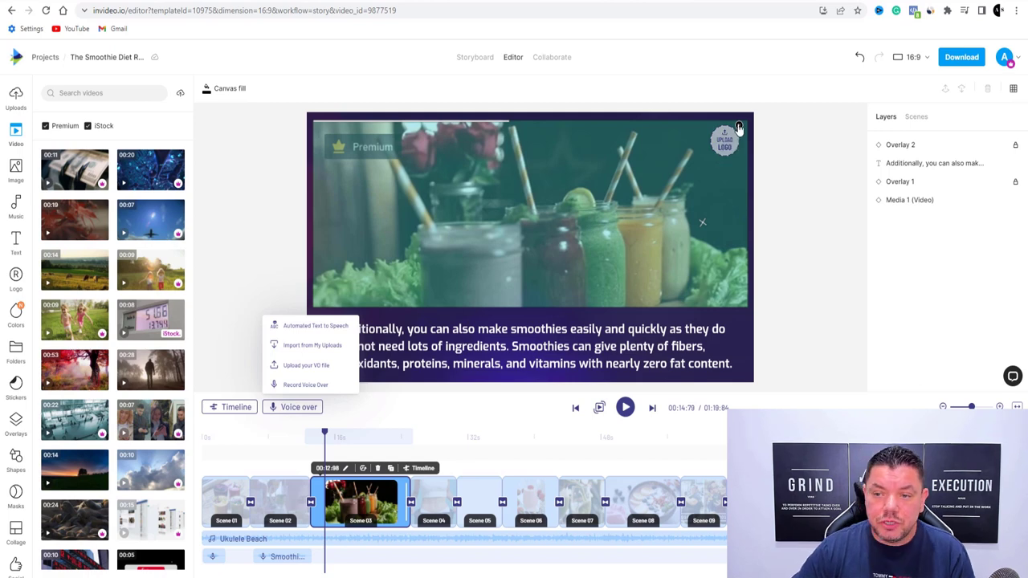
Remove the upload-logo placeholder from the video and return to the Storyboard view
{"action": "left_click", "coordinate": [739, 128]}
{"action": "left_click", "coordinate": [738, 125]}
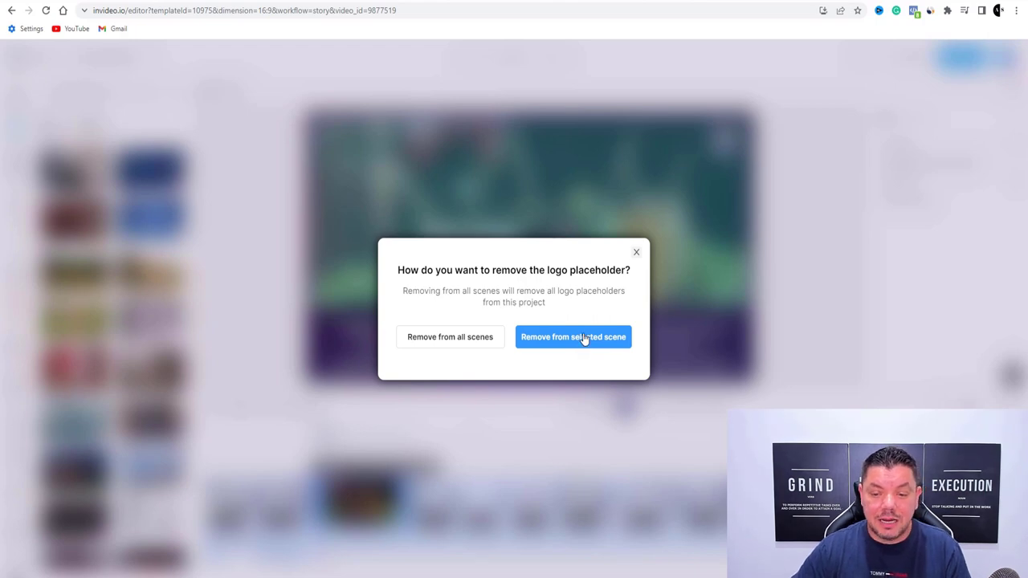
{"action": "left_click", "coordinate": [447, 339]}
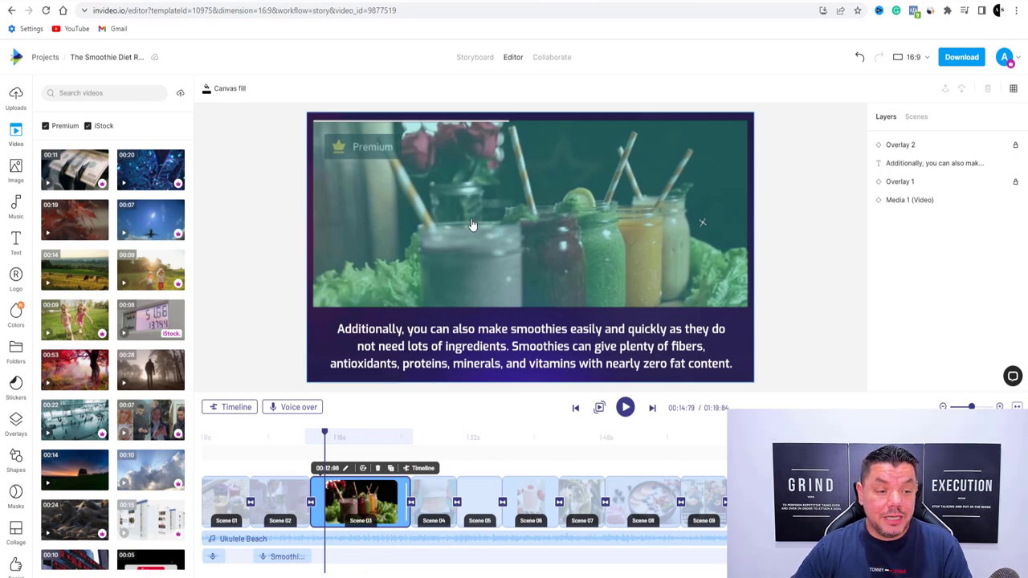
{"action": "left_click", "coordinate": [475, 58]}
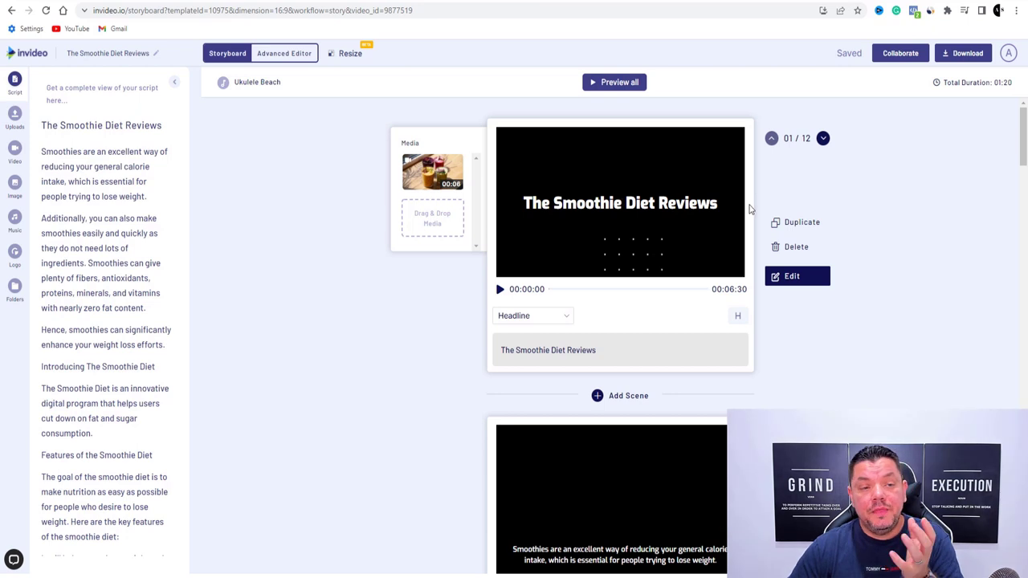
Enter Collaborate mode and bring up the Invite to team dialog for 'Your Company Name'
{"action": "left_click", "coordinate": [898, 55]}
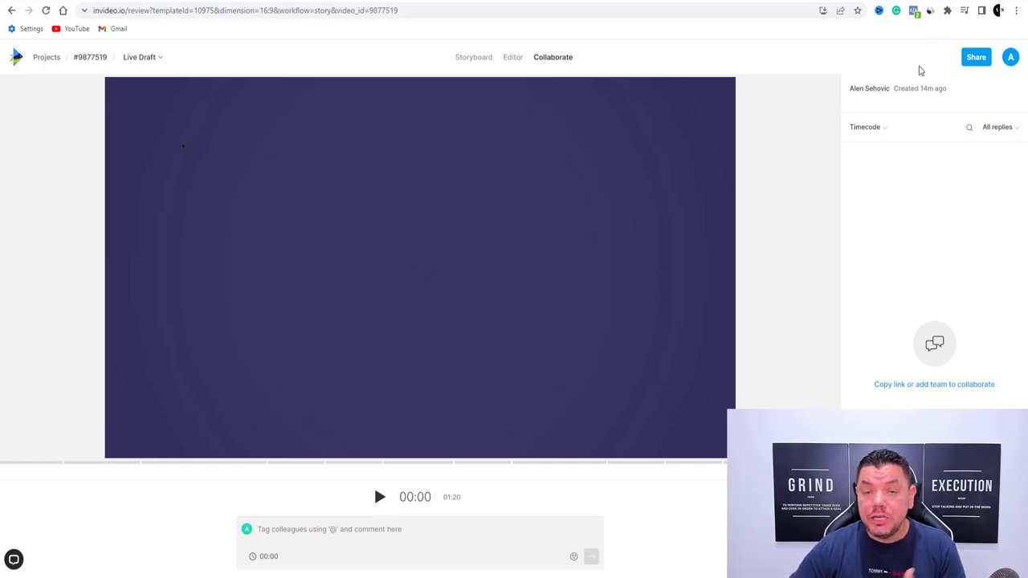
{"action": "left_click", "coordinate": [974, 59]}
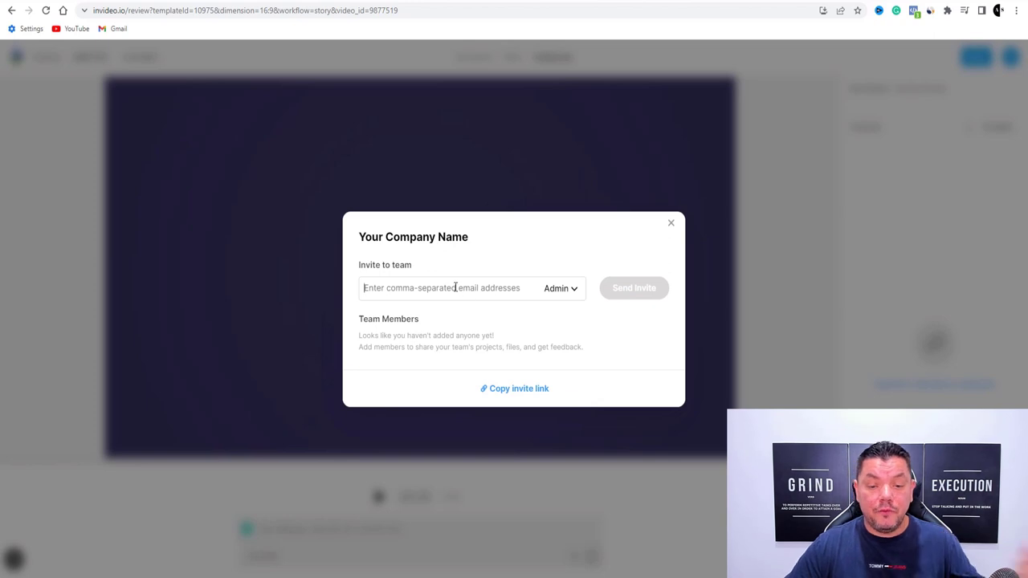
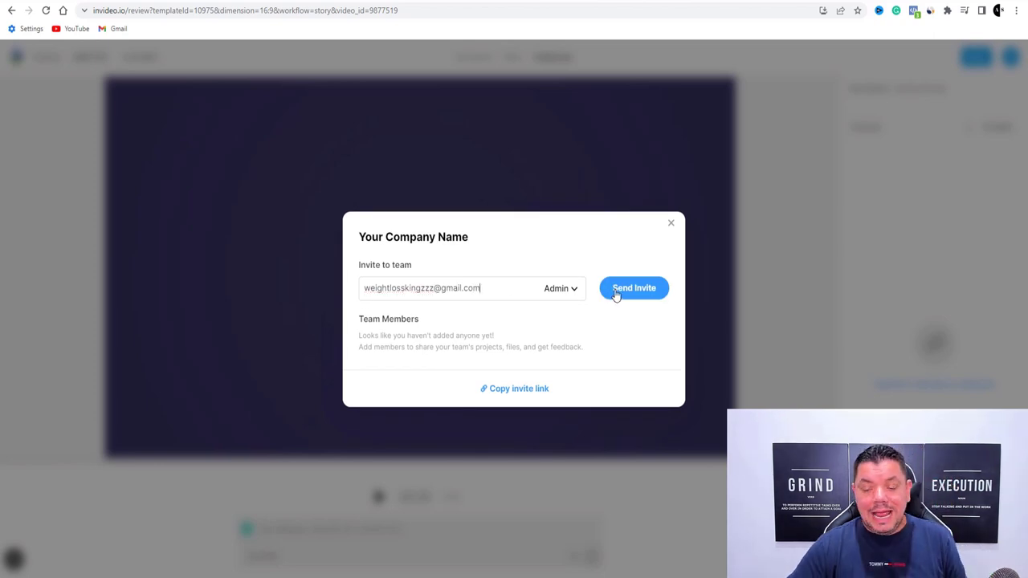
Invite the teammate's e-mail address to the team with the Admin role
{"action": "left_click", "coordinate": [640, 293]}
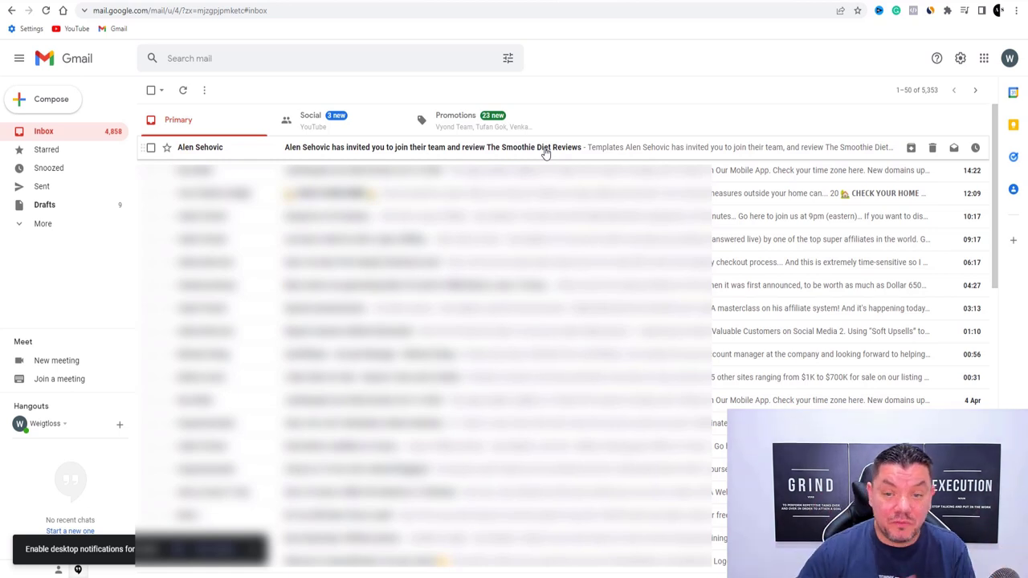
Read the InVideo team invitation e-mail in Gmail, then return to the InVideo tab
{"action": "left_click", "coordinate": [469, 154]}
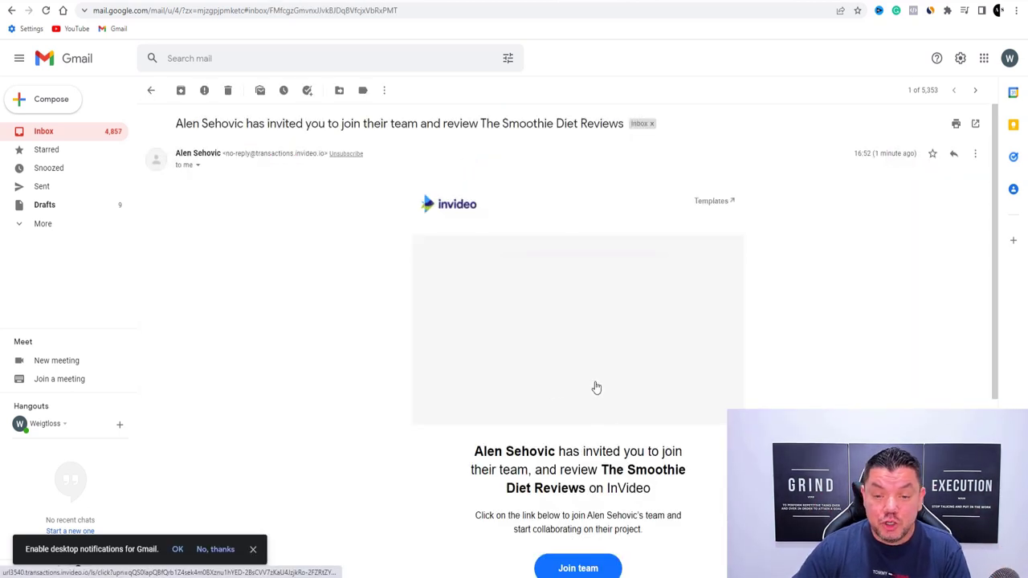
{"action": "scroll", "coordinate": [594, 388], "scroll_direction": "down", "scroll_amount": 2}
{"action": "scroll", "coordinate": [584, 358], "scroll_direction": "down", "scroll_amount": 1}
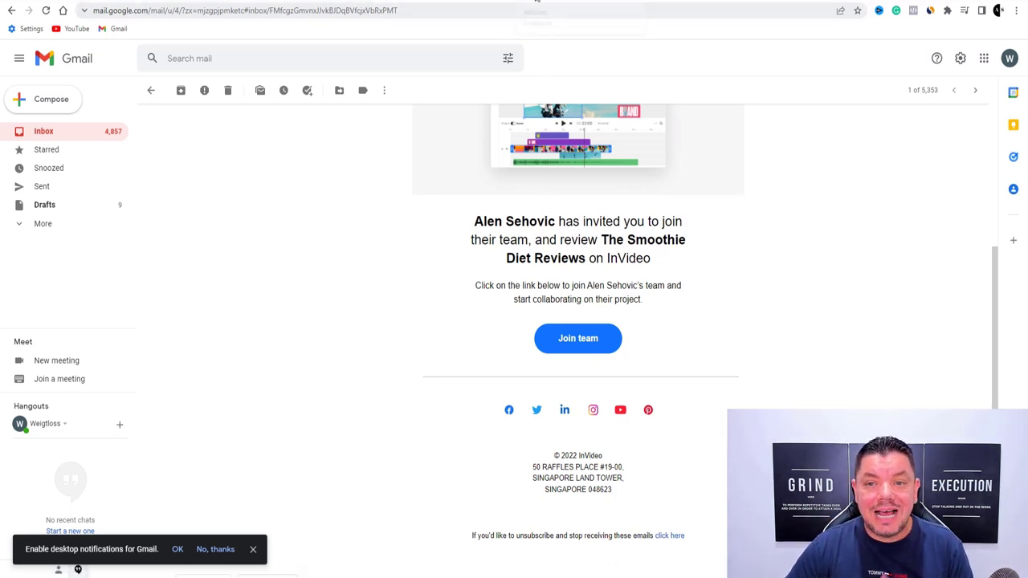
{"action": "left_click", "coordinate": [537, 1]}
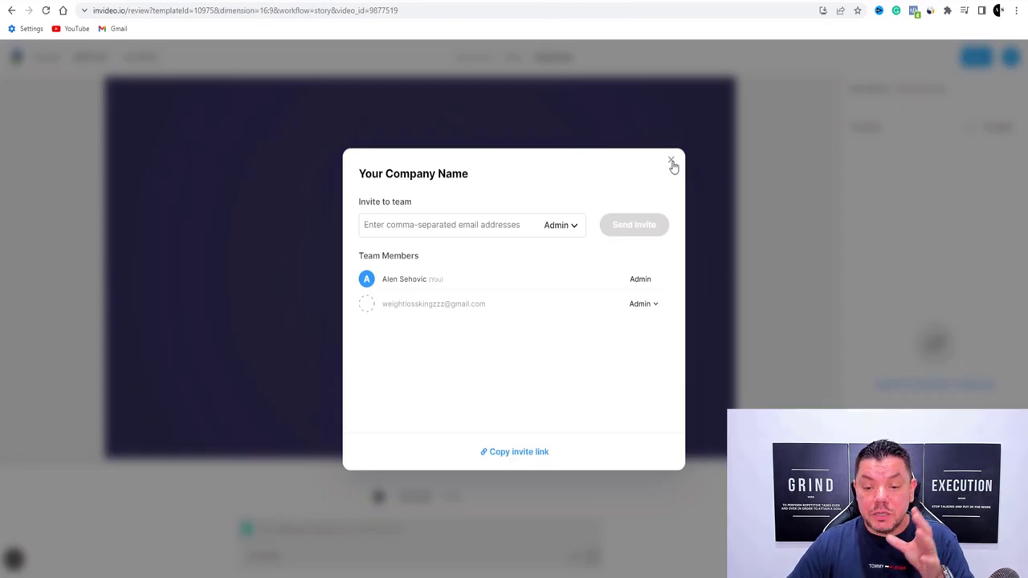
Close the 'Your Company Name' invite window and go back to the Storyboard view
{"action": "left_click", "coordinate": [671, 160]}
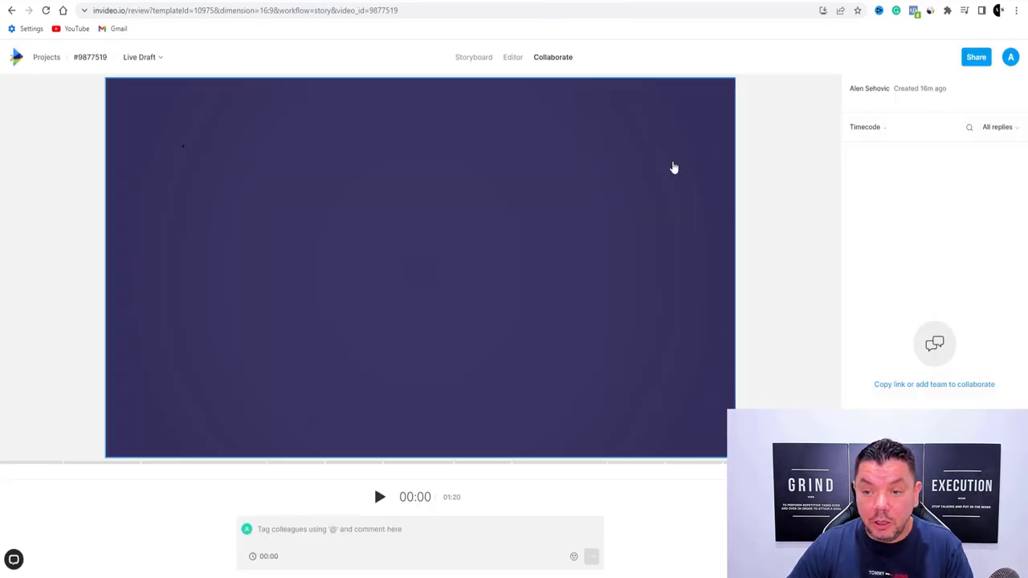
{"action": "left_click", "coordinate": [462, 61]}
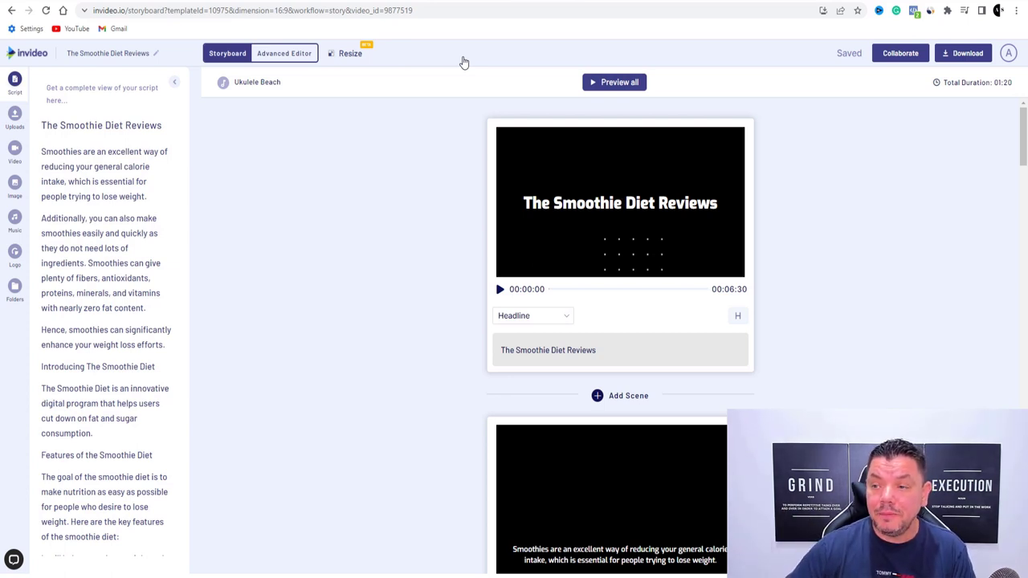
Export The Smoothie Diet Reviews video at 1080p resolution
{"action": "left_click", "coordinate": [965, 55]}
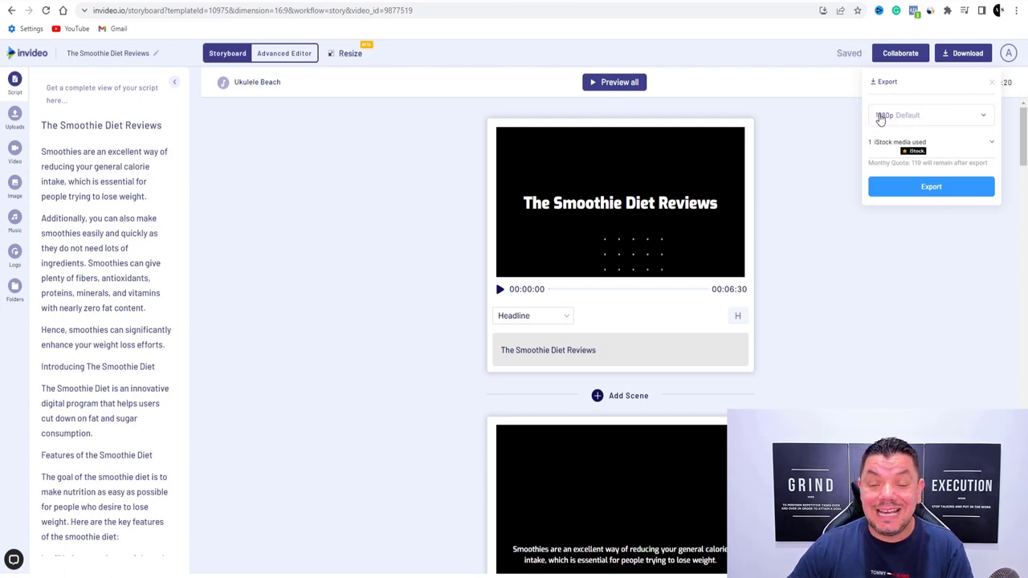
{"action": "left_click", "coordinate": [885, 117]}
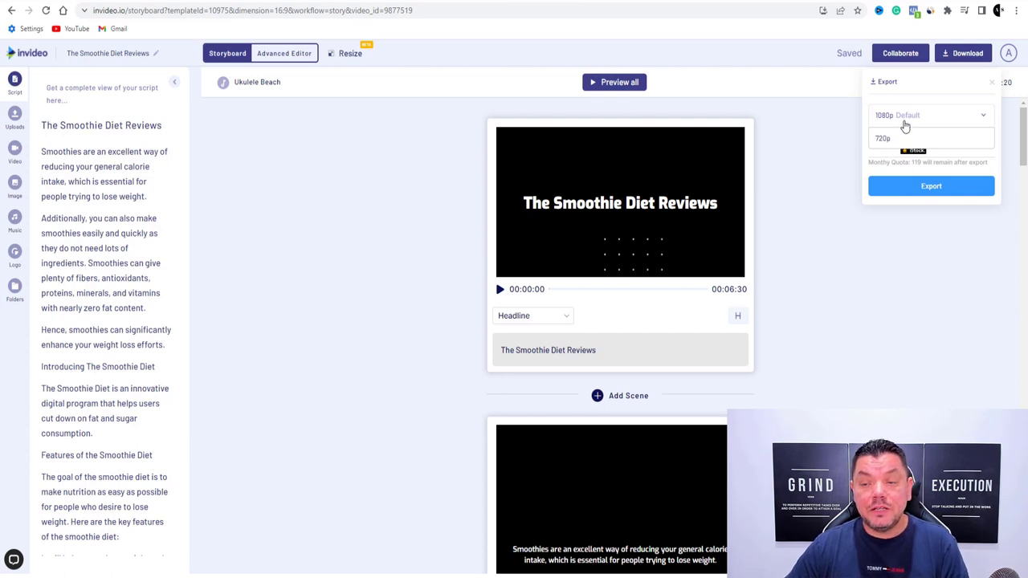
{"action": "left_click", "coordinate": [900, 186]}
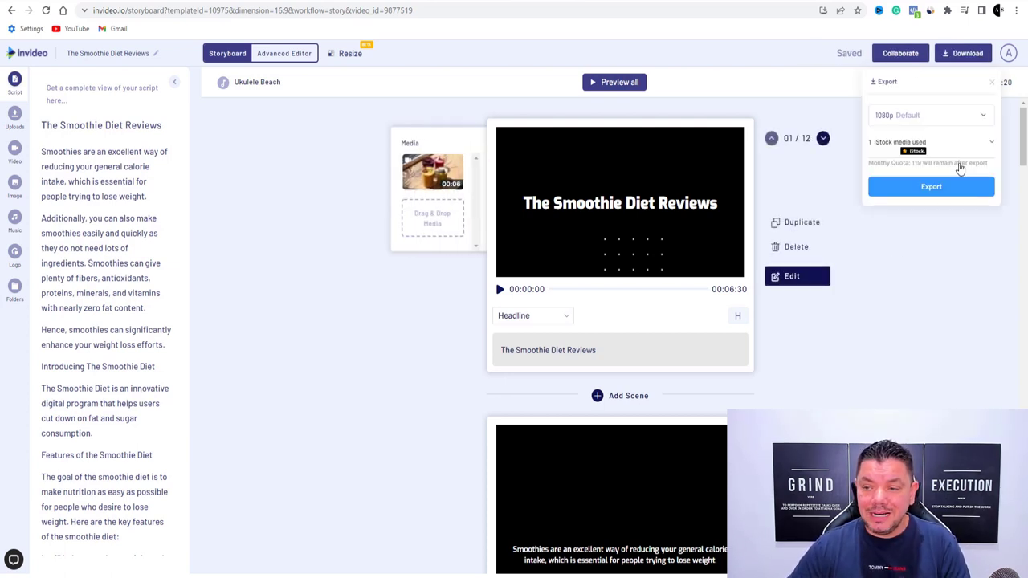
{"action": "left_click", "coordinate": [931, 188]}
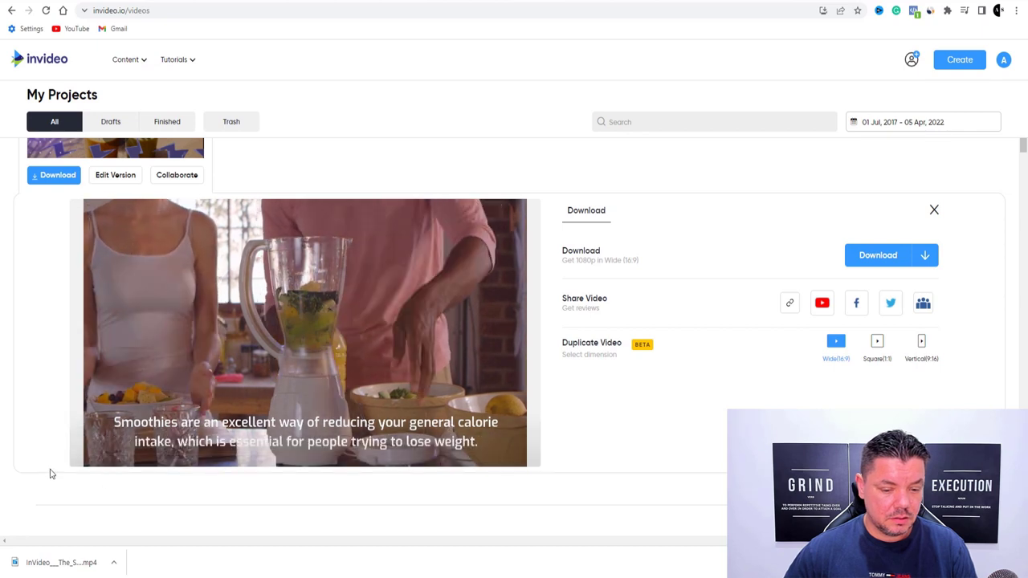
Play the exported smoothie video preview, then move to the YouTube channel's Videos page
{"action": "left_click", "coordinate": [82, 440]}
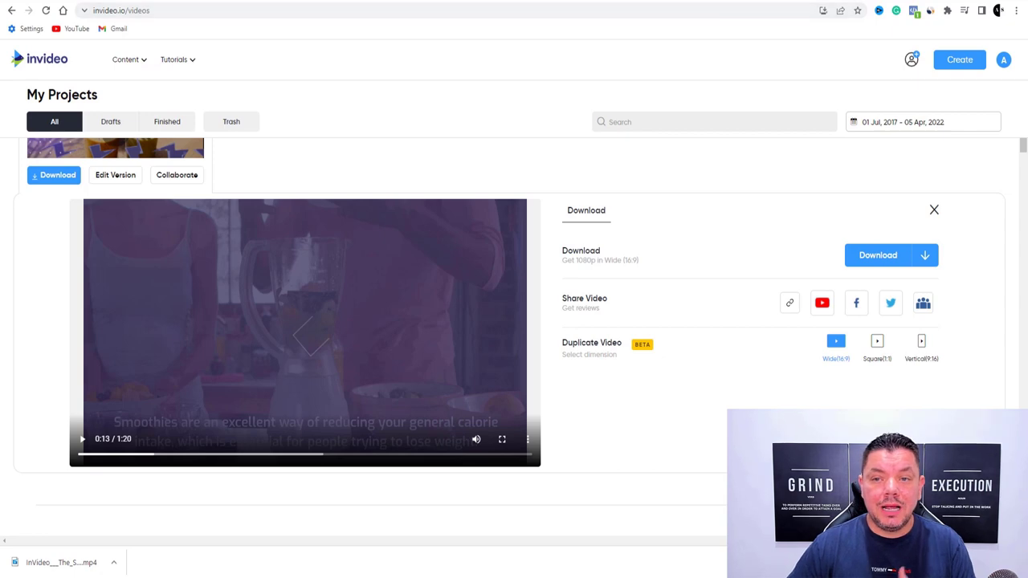
{"action": "left_click", "coordinate": [627, 4]}
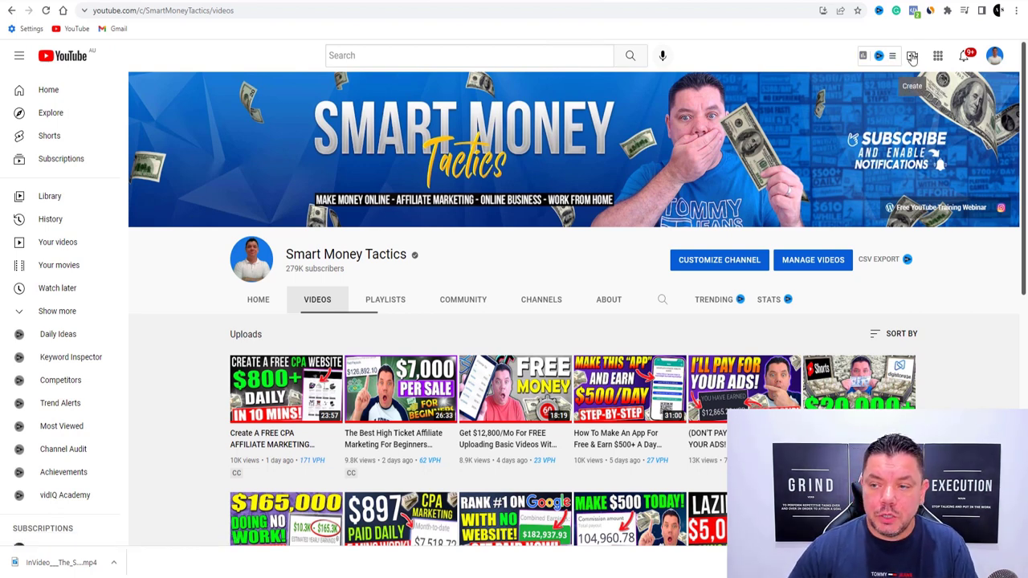
Upload the downloaded InVideo MP4 to YouTube Studio via Create > Upload video
{"action": "left_click", "coordinate": [913, 56]}
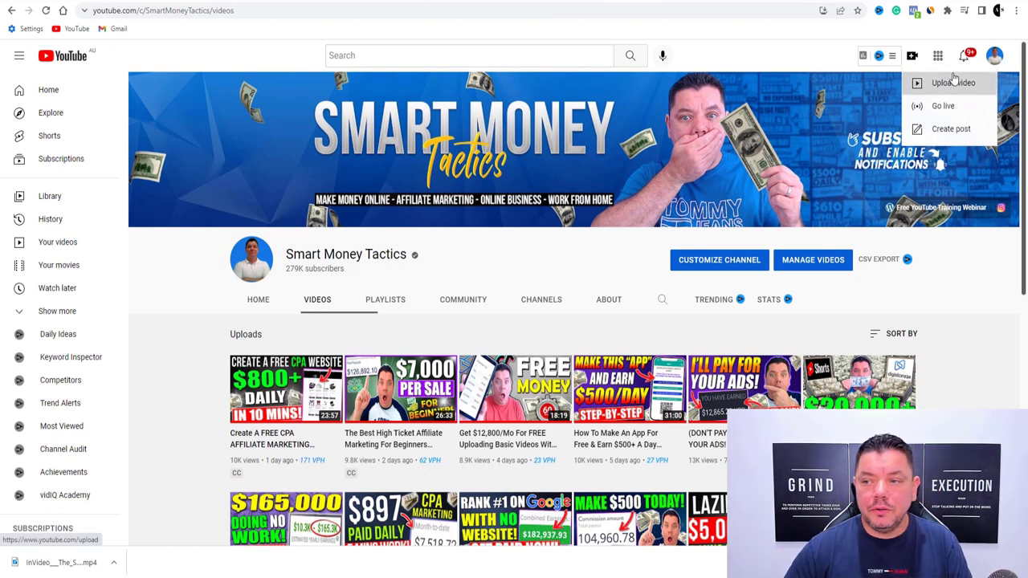
{"action": "left_click", "coordinate": [950, 85]}
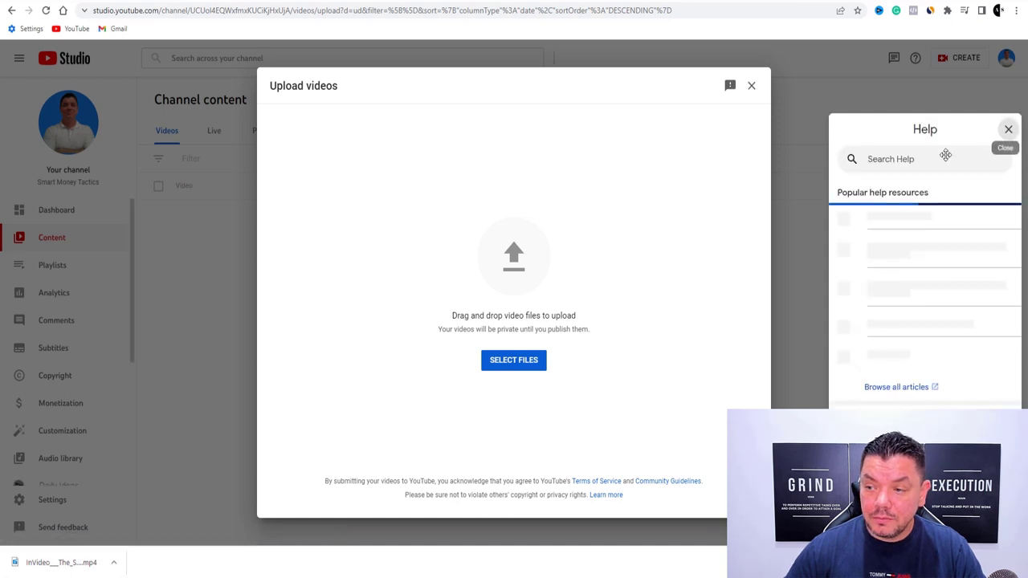
{"action": "left_click", "coordinate": [1009, 130]}
{"action": "left_click_drag", "start_coordinate": [44, 564], "coordinate": [514, 258]}
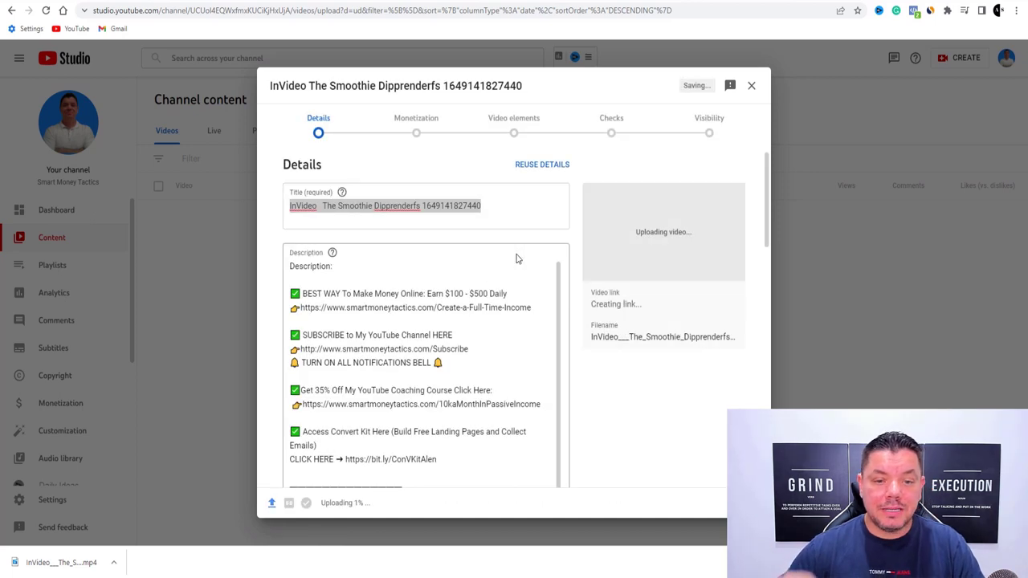
Clear the upload's pre-filled description and auto-filled title, then return to InVideo
{"action": "left_click", "coordinate": [326, 207]}
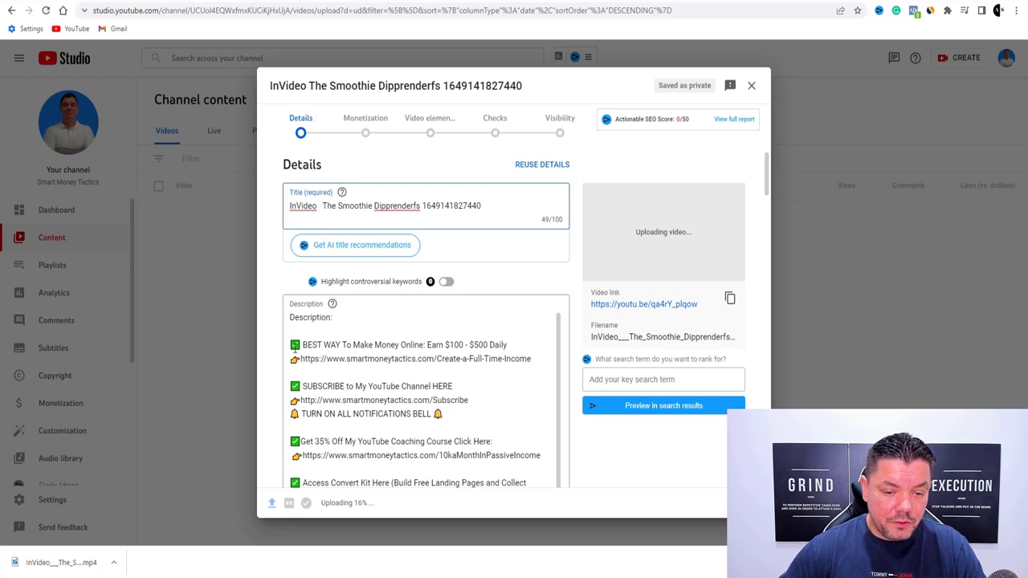
{"action": "left_click", "coordinate": [293, 351]}
{"action": "left_click_drag", "start_coordinate": [293, 351], "coordinate": [507, 349]}
{"action": "key", "text": "BackSpace"}
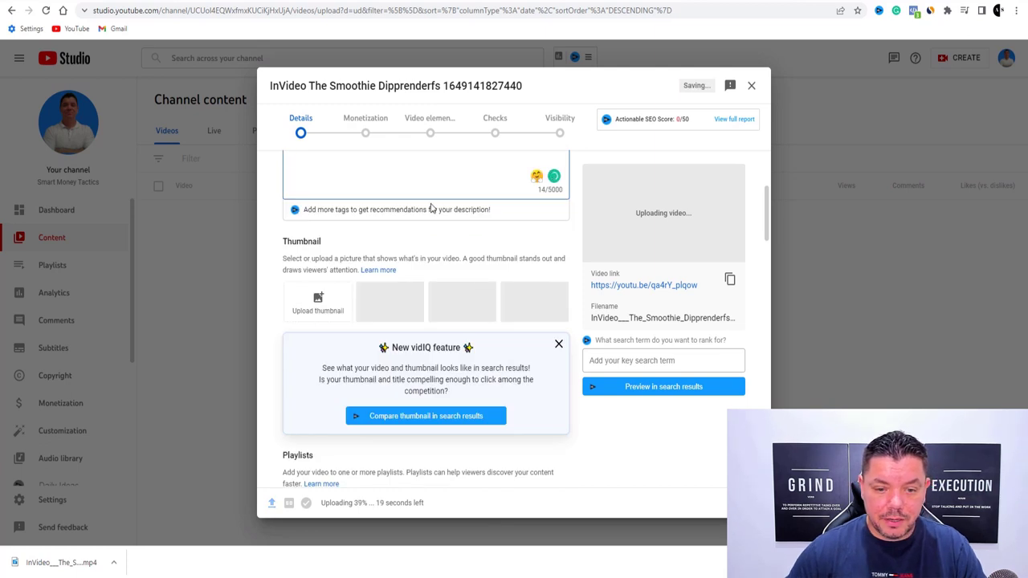
{"action": "scroll", "coordinate": [426, 255], "scroll_direction": "up", "scroll_amount": 3}
{"action": "left_click_drag", "start_coordinate": [486, 207], "coordinate": [290, 206]}
{"action": "key", "text": "BackSpace"}
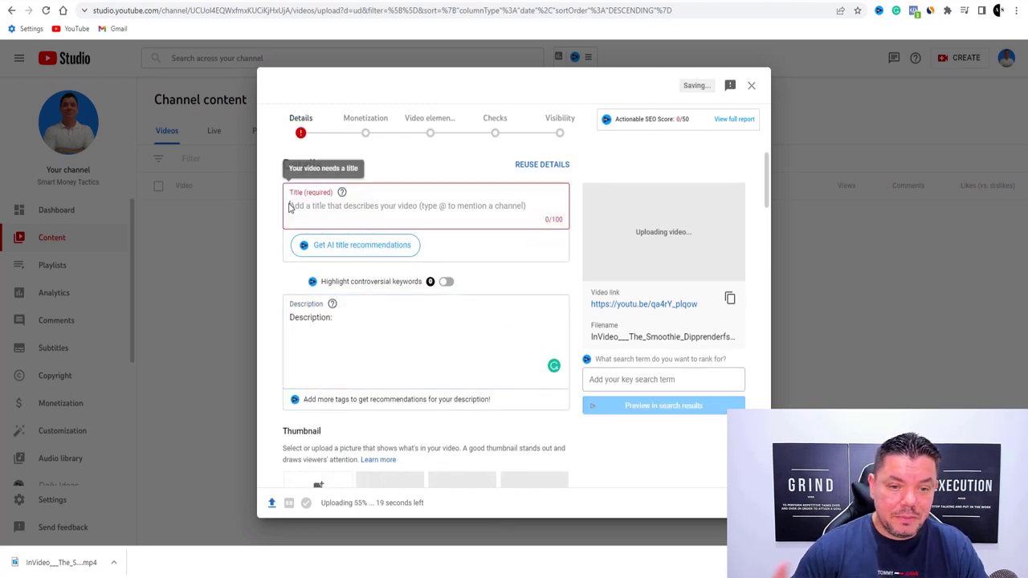
{"action": "left_click", "coordinate": [540, 2]}
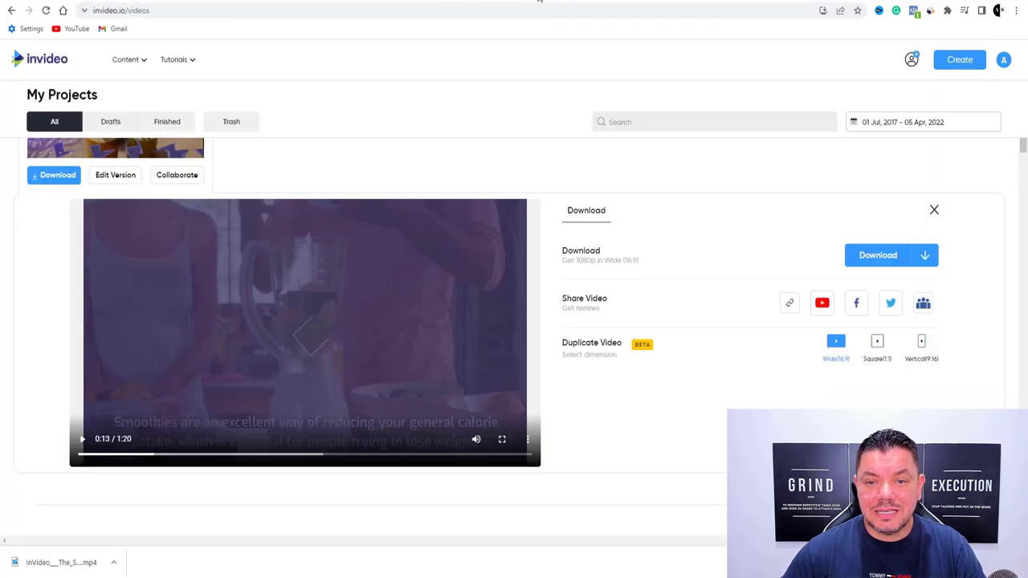
Copy 'The Smoothie Diet Review' from The Daily World headline and return to YouTube Studio
{"action": "left_click", "coordinate": [486, 3]}
{"action": "scroll", "coordinate": [305, 233], "scroll_direction": "up", "scroll_amount": 10}
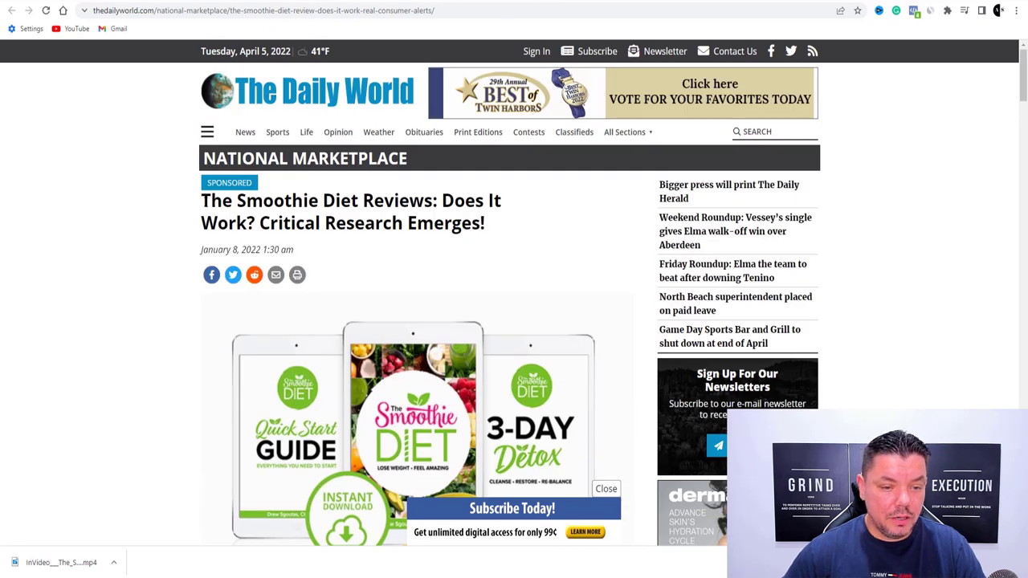
{"action": "left_click_drag", "start_coordinate": [201, 201], "coordinate": [419, 209]}
{"action": "right_click", "coordinate": [424, 211]}
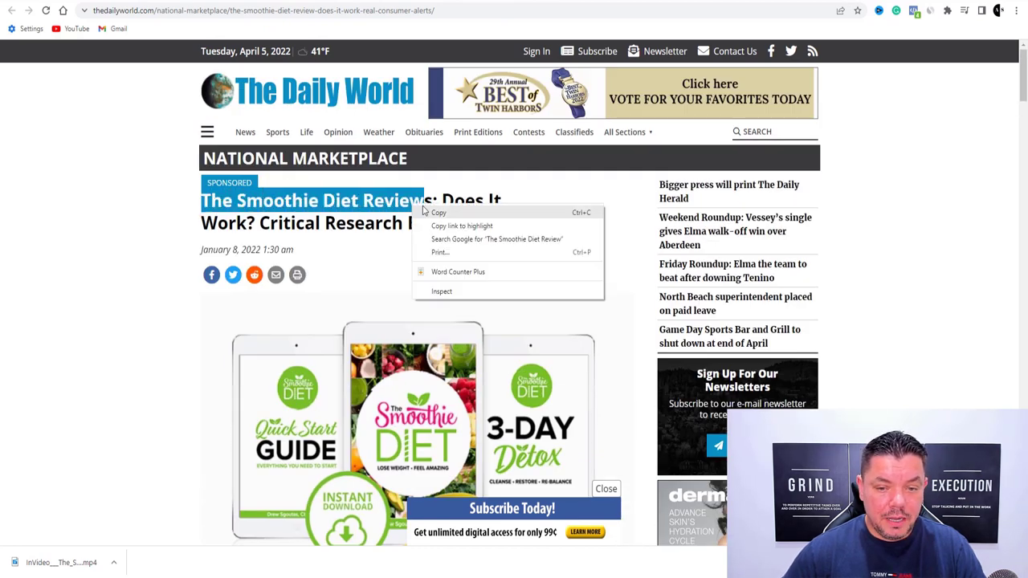
{"action": "left_click", "coordinate": [435, 213]}
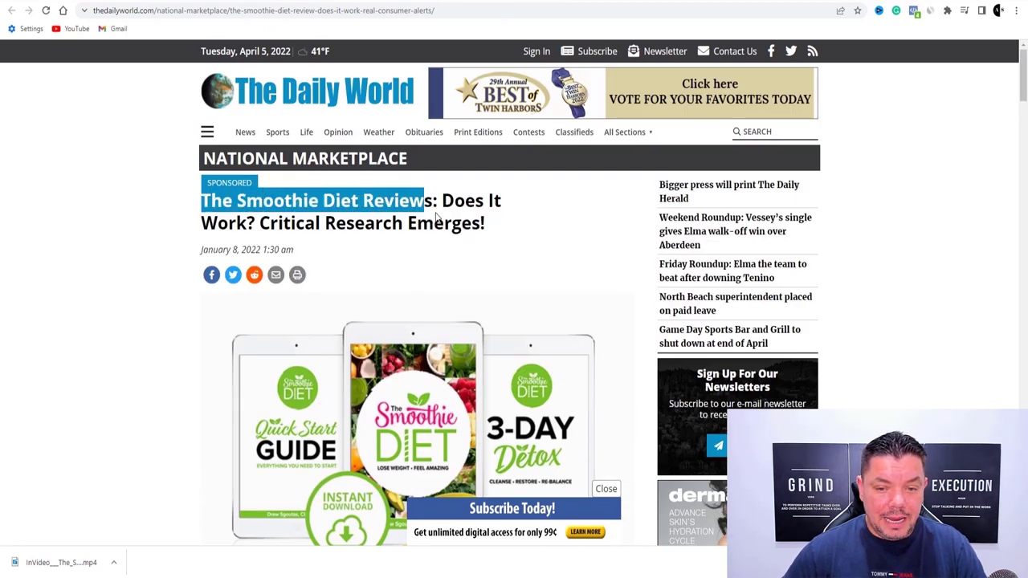
{"action": "left_click", "coordinate": [225, 199]}
{"action": "left_click_drag", "start_coordinate": [206, 202], "coordinate": [423, 208]}
{"action": "right_click", "coordinate": [423, 211]}
{"action": "left_click", "coordinate": [423, 212]}
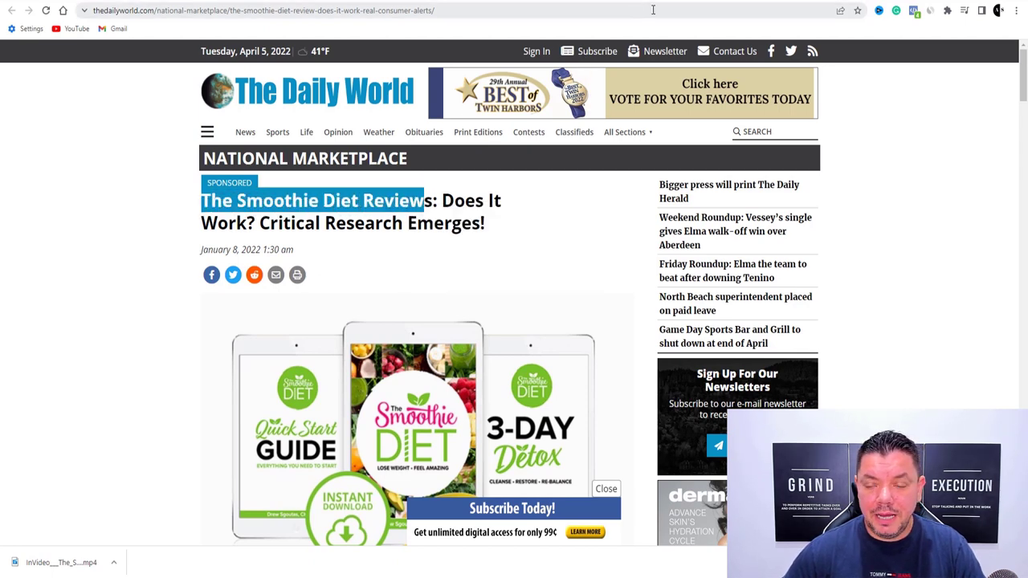
{"action": "key", "text": "ctrl+Tab"}
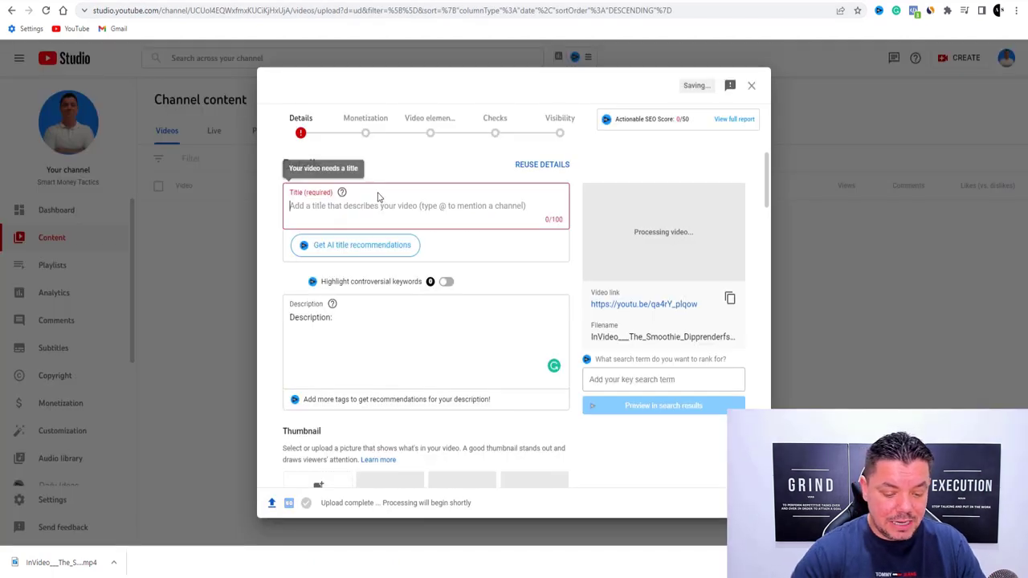
Set the upload title to 'The Smoothie Diet Review - A Complete Guide!' using the pasted headline
{"action": "left_click", "coordinate": [378, 197]}
{"action": "key", "text": "ctrl+v"}
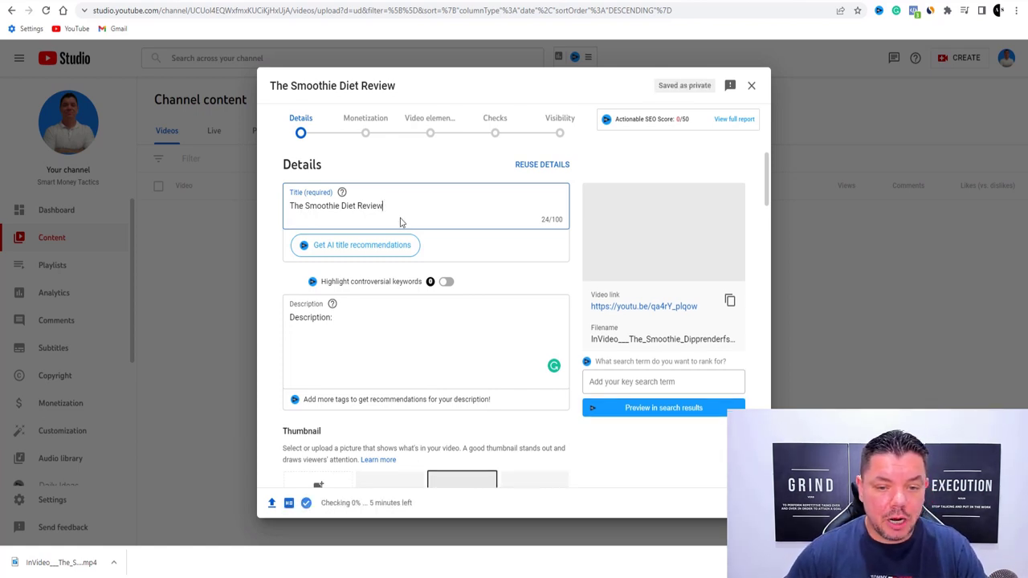
{"action": "type", "text": "- "}
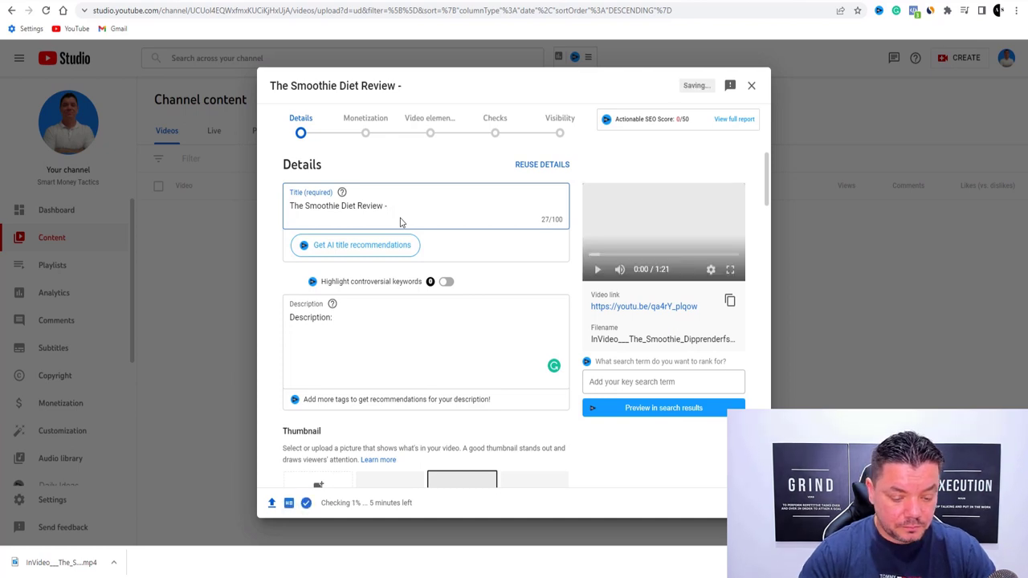
{"action": "type", "text": "A co"}
{"action": "key", "text": "BackSpace"}
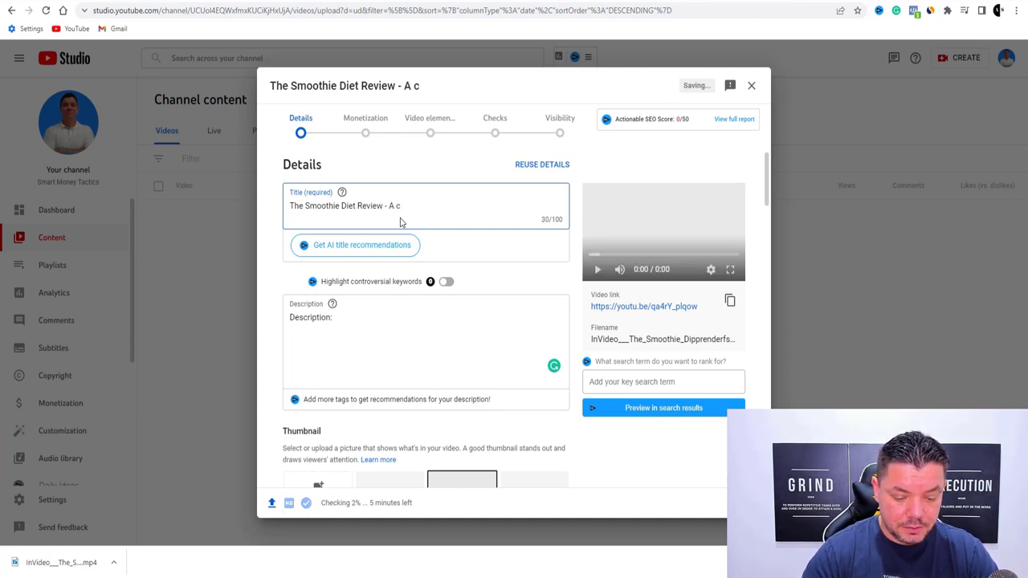
{"action": "key", "text": "BackSpace"}
{"action": "type", "text": "Complete"}
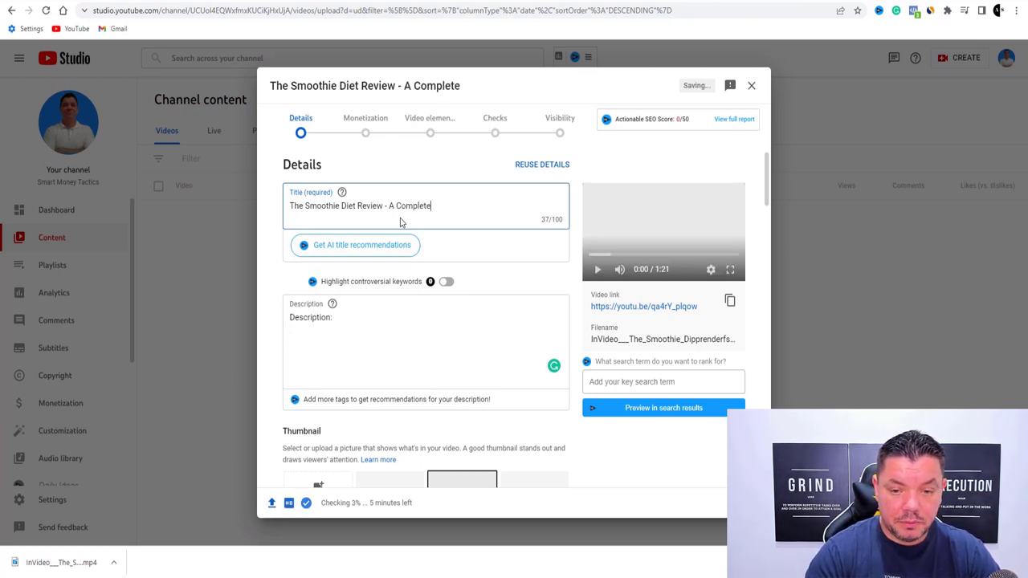
{"action": "type", "text": " Guide!"}
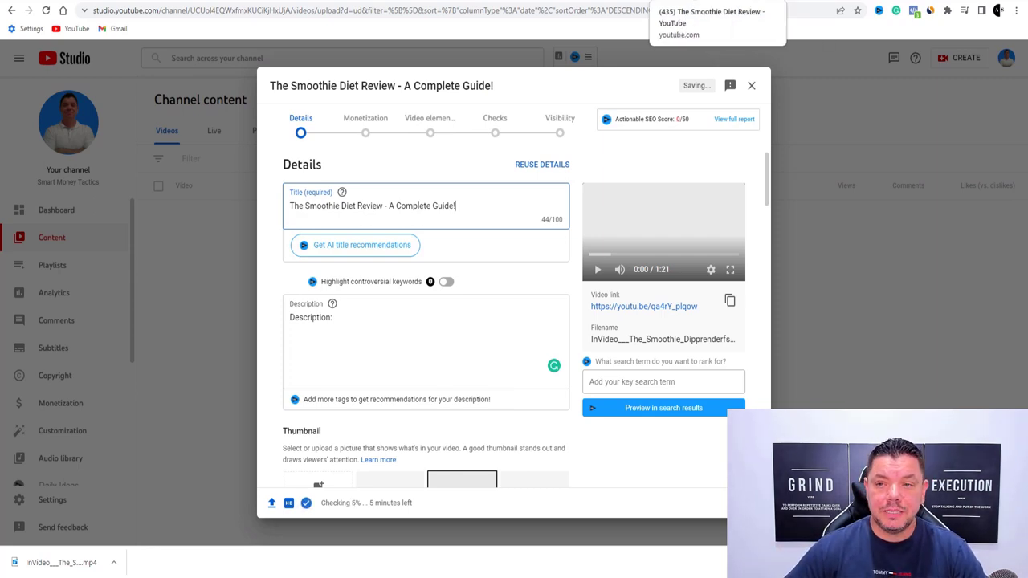
{"action": "key", "text": "ctrl+Tab"}
{"action": "key", "text": "ctrl+Tab"}
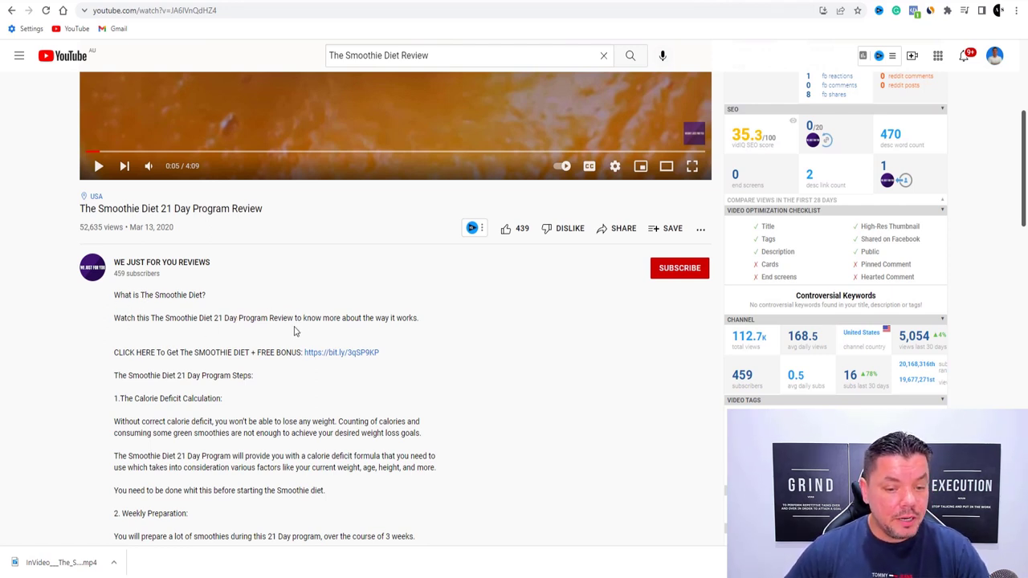
Copy the first two lines of the reference video's description and return to the upload details
{"action": "left_click_drag", "start_coordinate": [420, 322], "coordinate": [119, 295]}
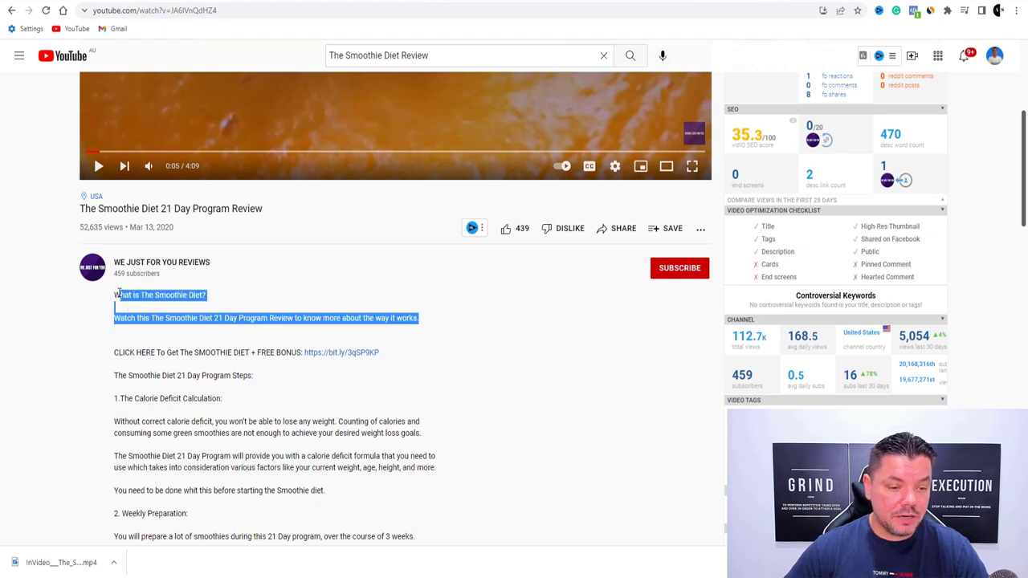
{"action": "right_click", "coordinate": [138, 294]}
{"action": "left_click", "coordinate": [175, 304]}
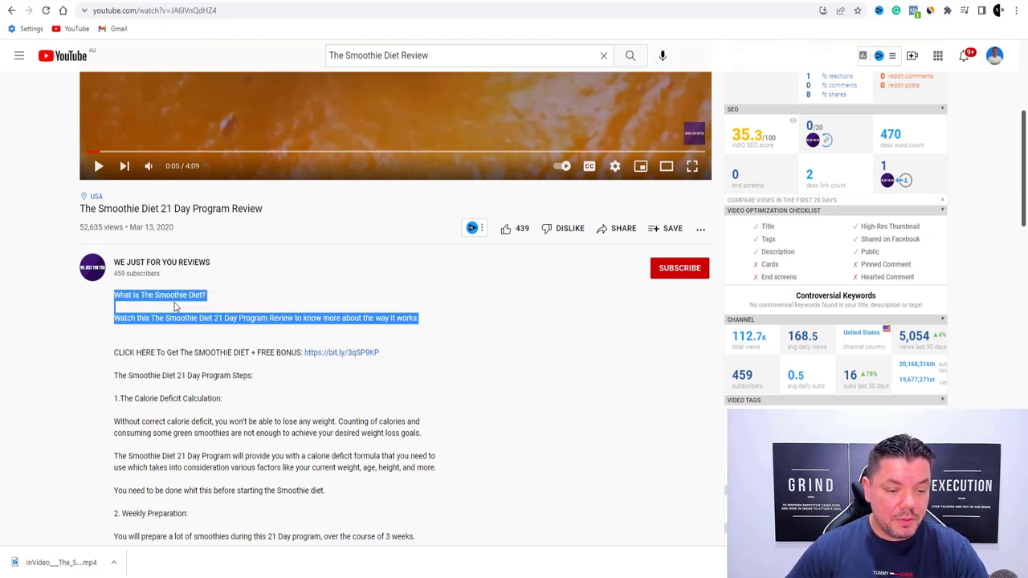
{"action": "left_click", "coordinate": [625, 3]}
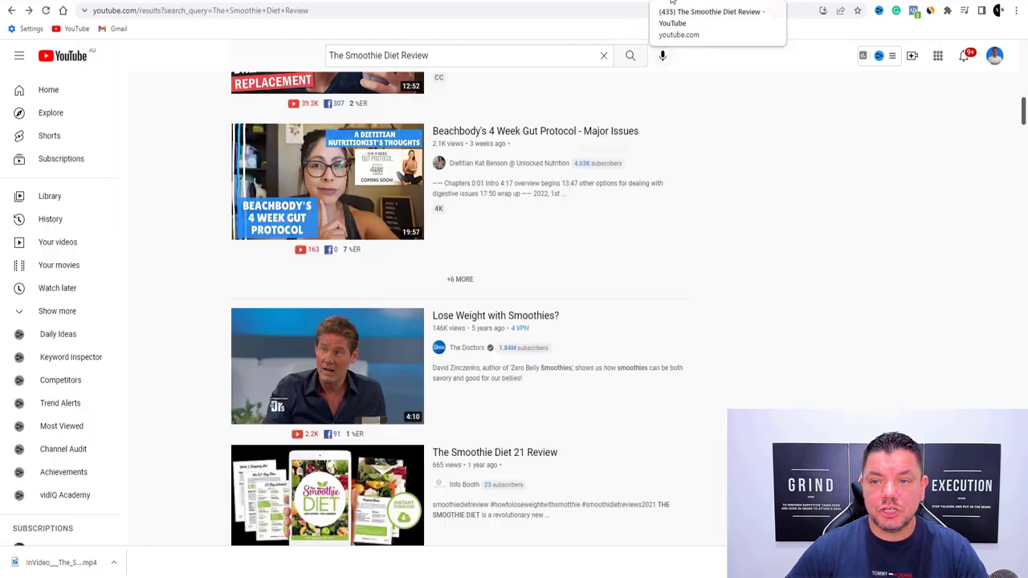
{"action": "left_click", "coordinate": [629, 2]}
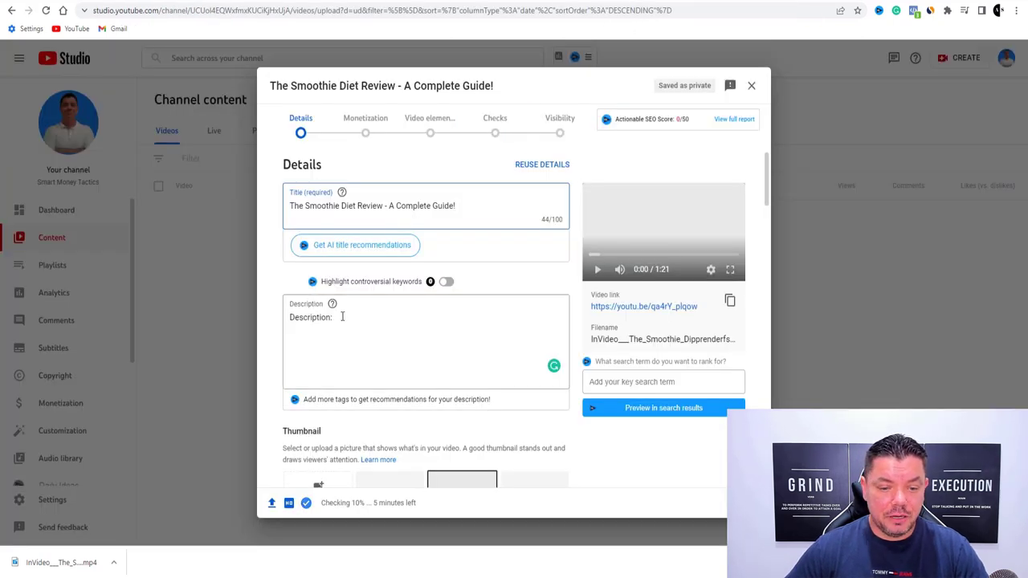
Replace the description placeholder with the copied intro lines plus a 'Get access to the 21 day diet here:' line
{"action": "left_click_drag", "start_coordinate": [342, 316], "coordinate": [288, 318]}
{"action": "key", "text": "ctrl+v"}
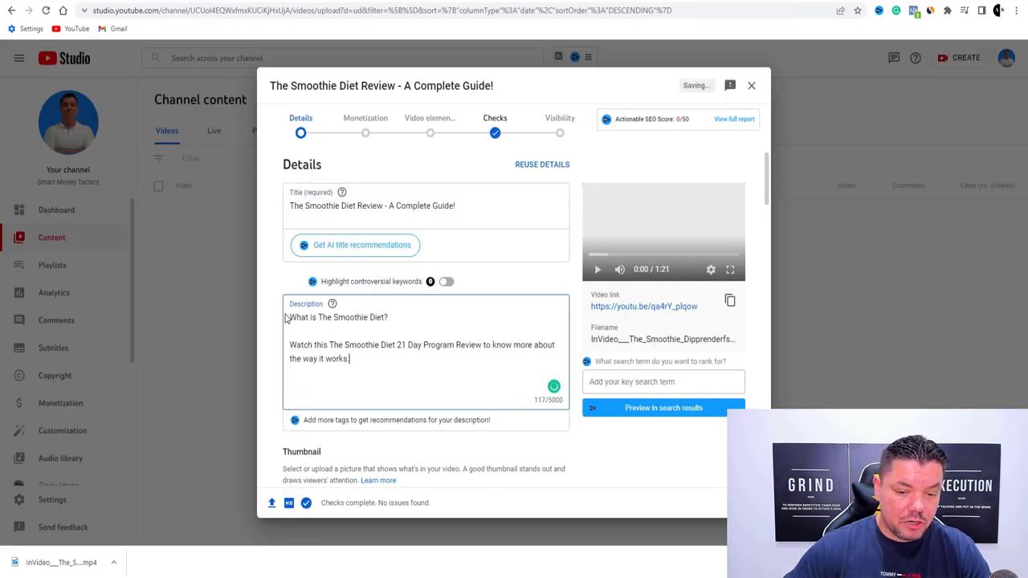
{"action": "key", "text": "Return"}
{"action": "key", "text": "Return"}
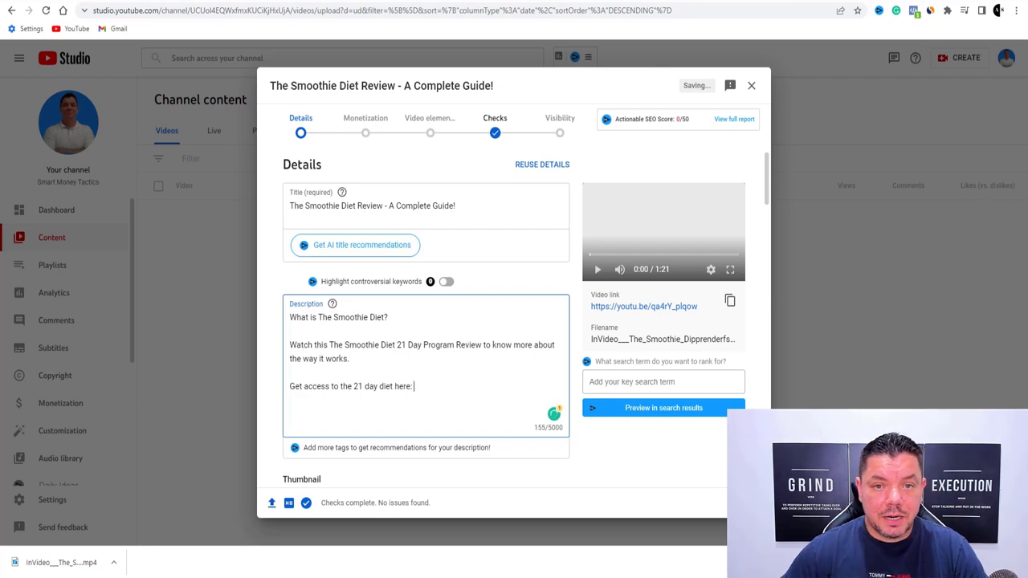
{"action": "key", "text": "ctrl+Tab"}
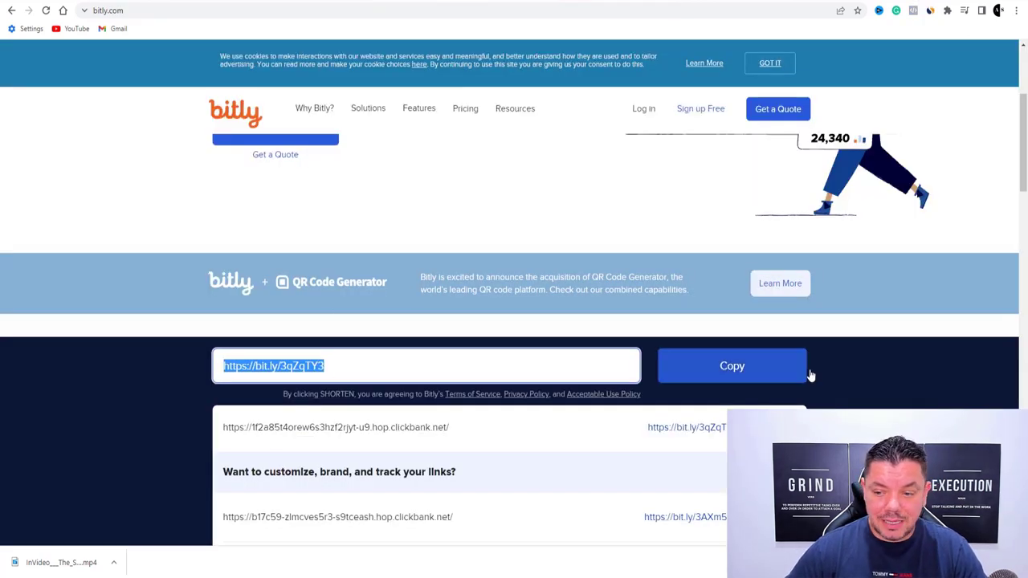
{"action": "left_click", "coordinate": [731, 362]}
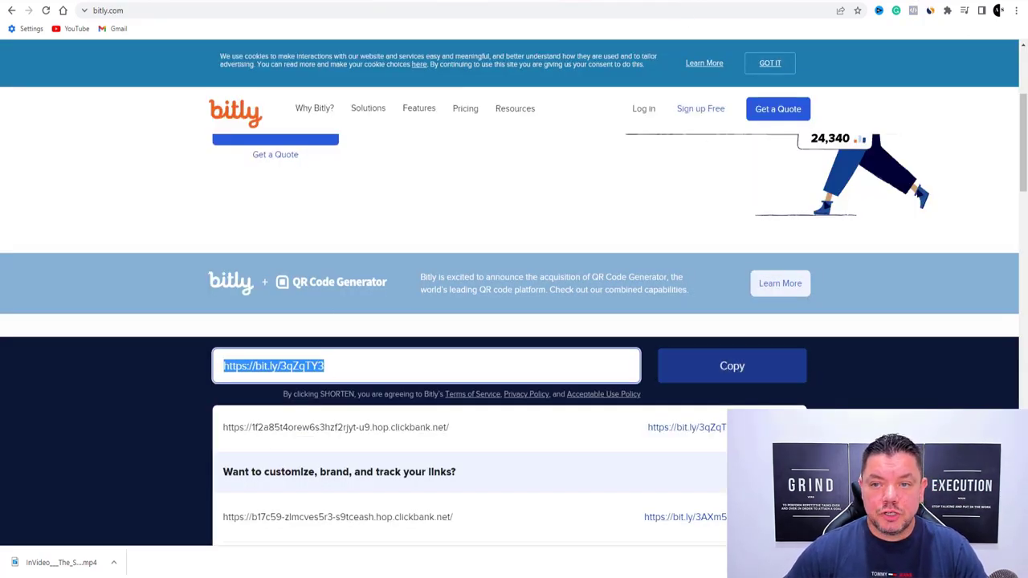
{"action": "key", "text": "ctrl+shift+Tab"}
{"action": "key", "text": "ctrl+v"}
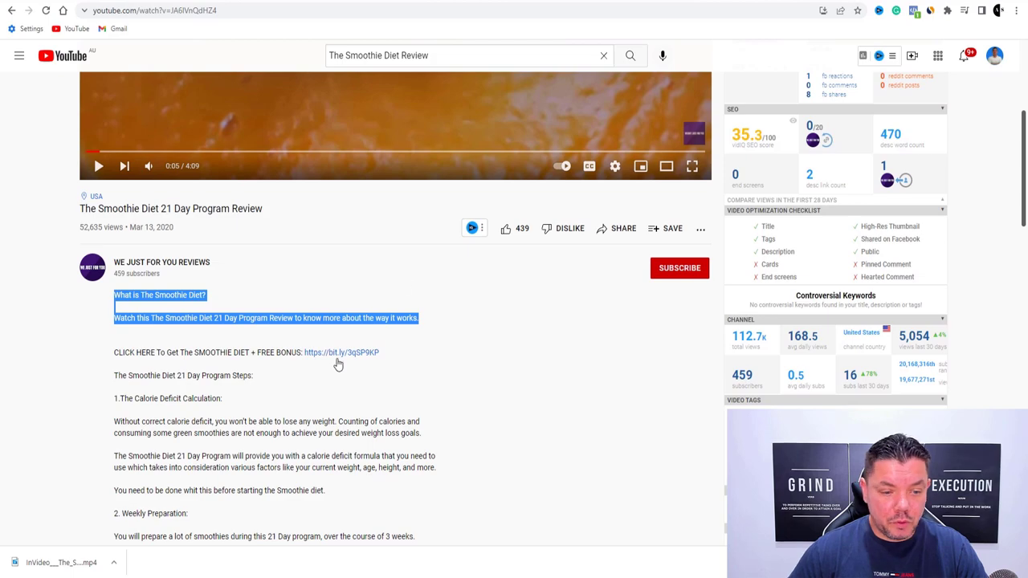
Copy the reference video's 21 Day Program steps and paste them below the short link
{"action": "scroll", "coordinate": [337, 364], "scroll_direction": "down", "scroll_amount": 3}
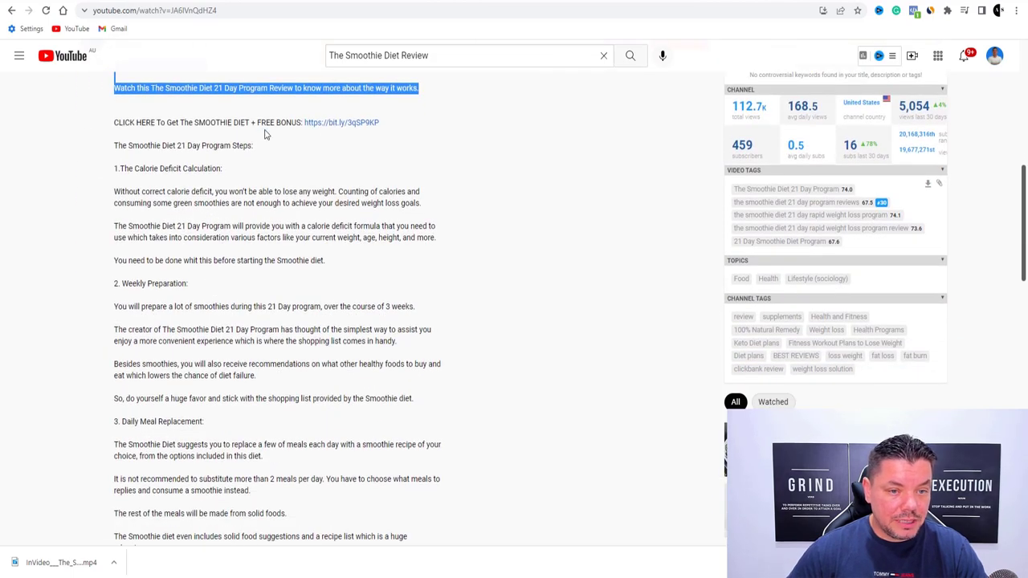
{"action": "left_click_drag", "start_coordinate": [116, 146], "coordinate": [343, 480]}
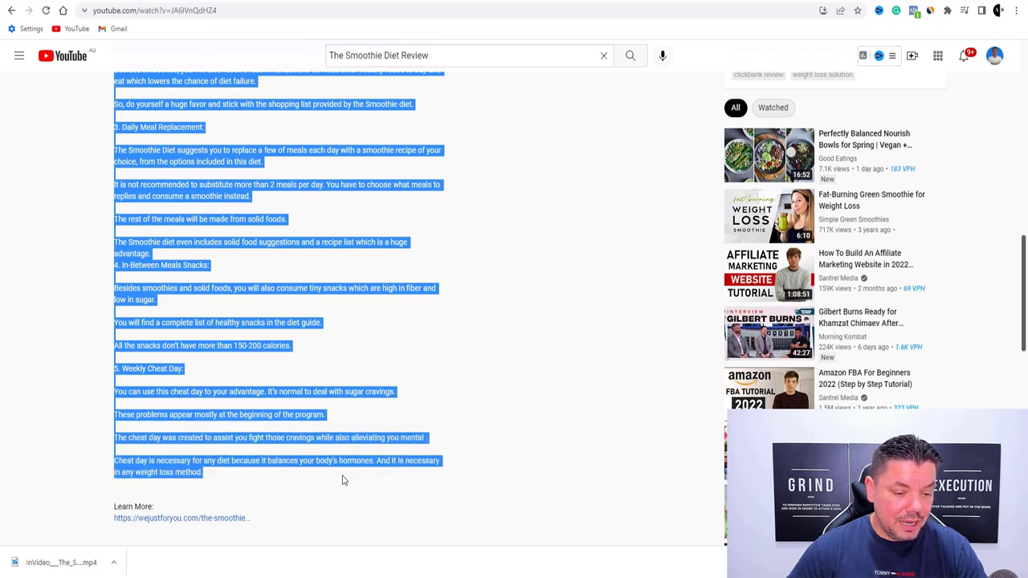
{"action": "right_click", "coordinate": [241, 244]}
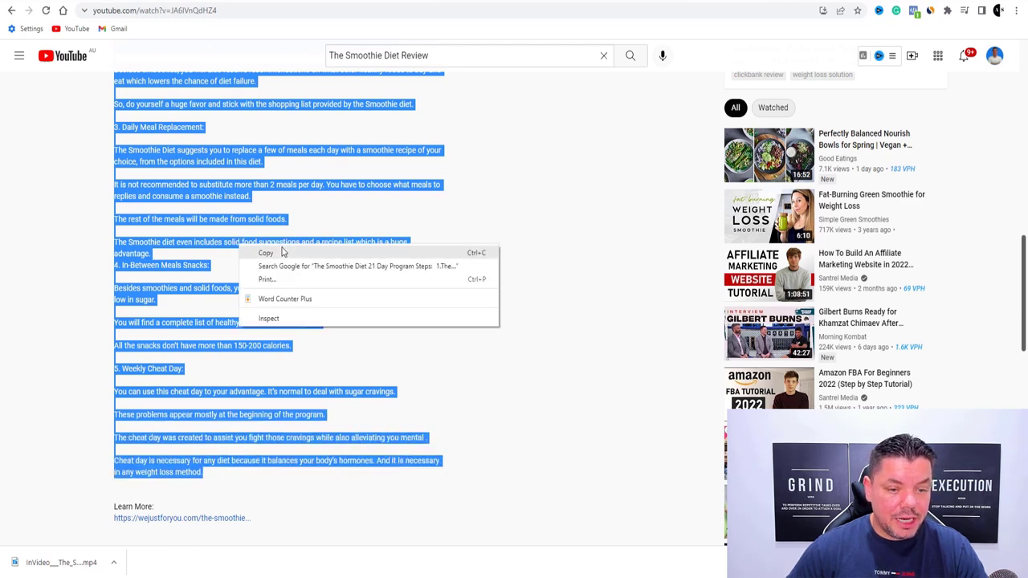
{"action": "left_click", "coordinate": [286, 251]}
{"action": "key", "text": "alt+Left"}
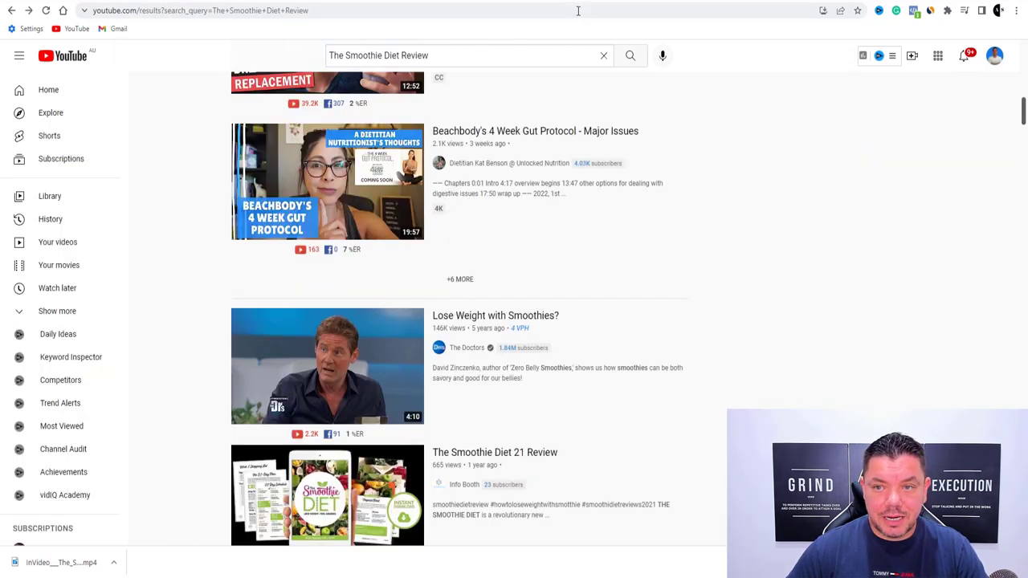
{"action": "left_click", "coordinate": [643, 5]}
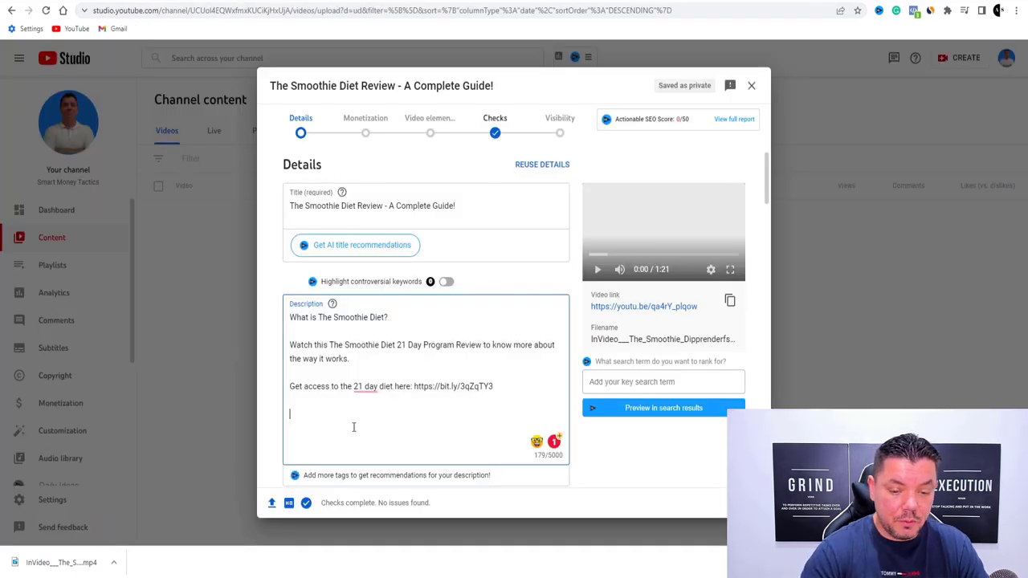
{"action": "key", "text": "ctrl+v"}
{"action": "scroll", "coordinate": [386, 426], "scroll_direction": "down", "scroll_amount": 10}
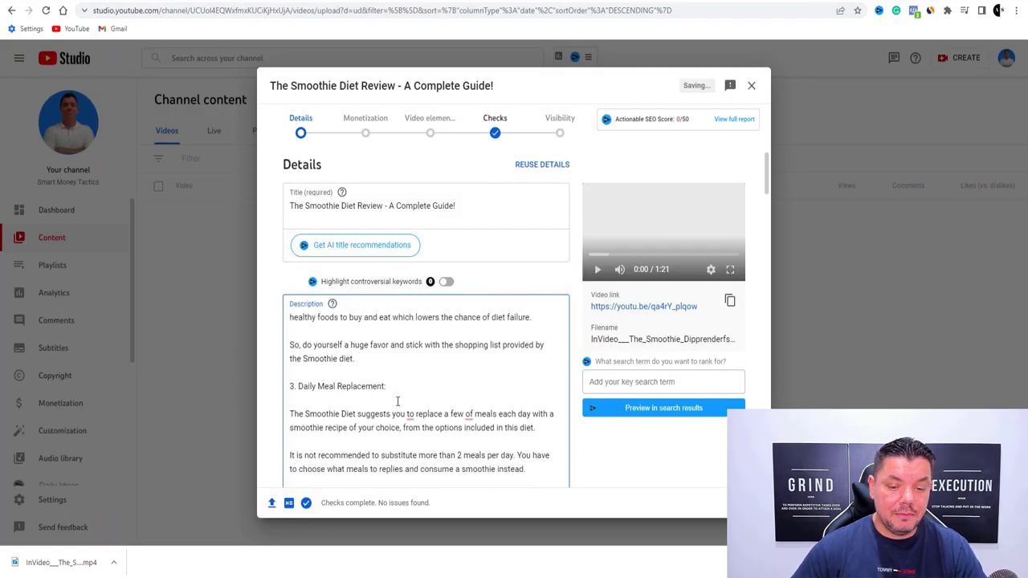
Scroll through the upload's description box to review the completed text
{"action": "scroll", "coordinate": [401, 395], "scroll_direction": "up", "scroll_amount": 10}
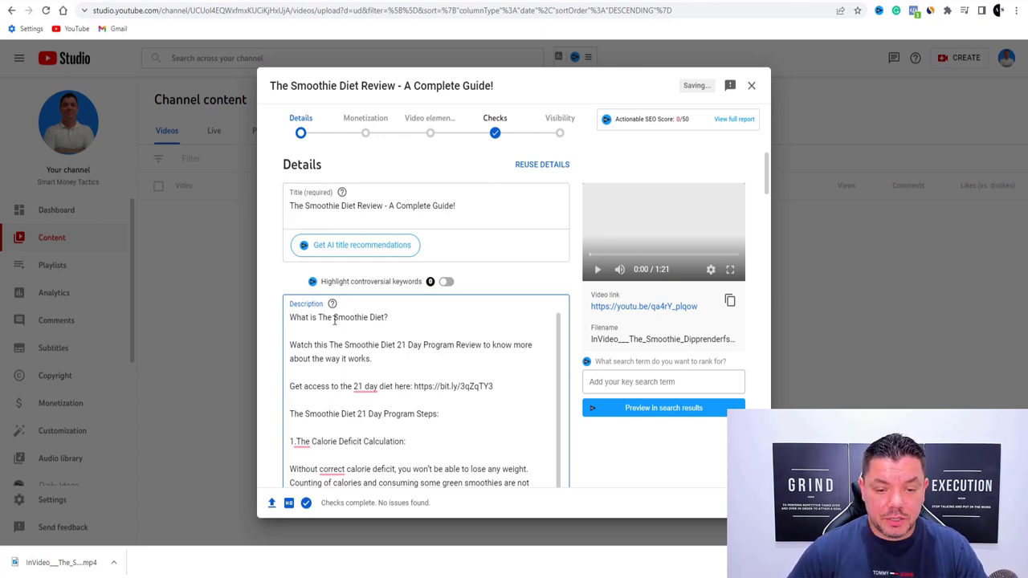
{"action": "scroll", "coordinate": [385, 355], "scroll_direction": "down", "scroll_amount": 5}
{"action": "scroll", "coordinate": [484, 344], "scroll_direction": "up", "scroll_amount": 5}
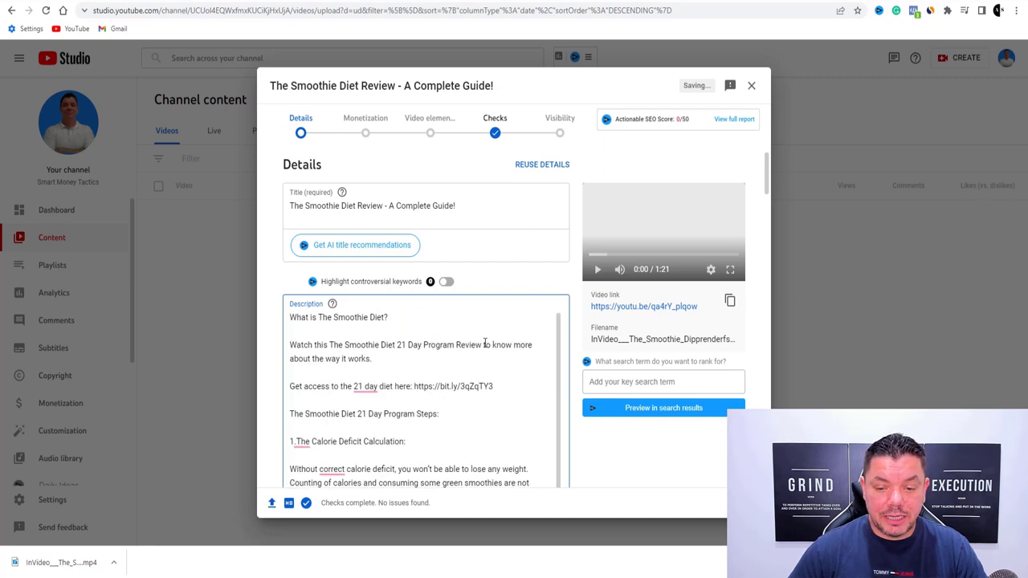
{"action": "scroll", "coordinate": [450, 322], "scroll_direction": "down", "scroll_amount": 6}
{"action": "scroll", "coordinate": [434, 267], "scroll_direction": "down", "scroll_amount": 10}
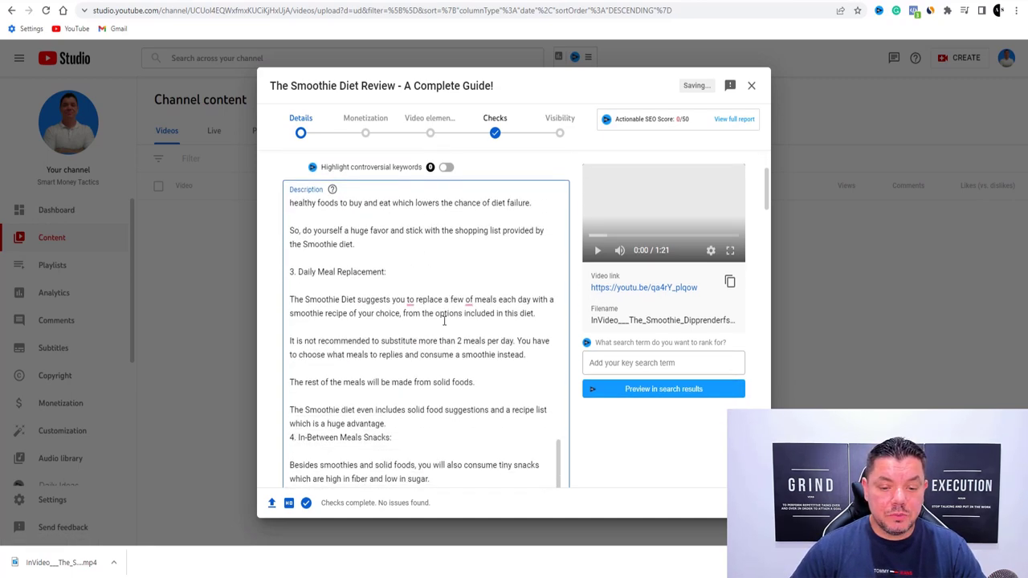
{"action": "scroll", "coordinate": [441, 256], "scroll_direction": "up", "scroll_amount": 3}
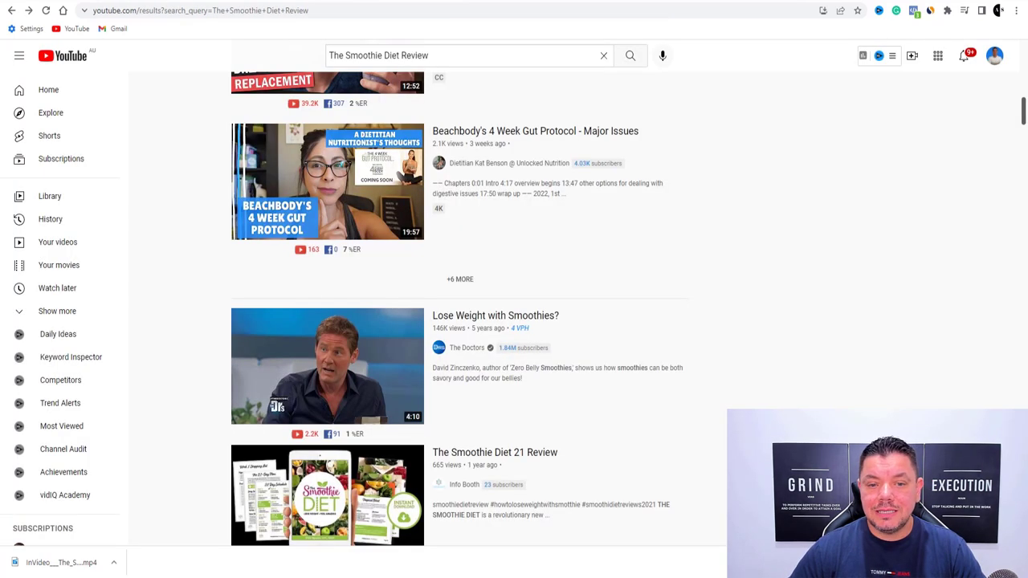
Scroll through the smoothie diet search results to compare competing videos' thumbnails
{"action": "scroll", "coordinate": [410, 257], "scroll_direction": "down", "scroll_amount": 2}
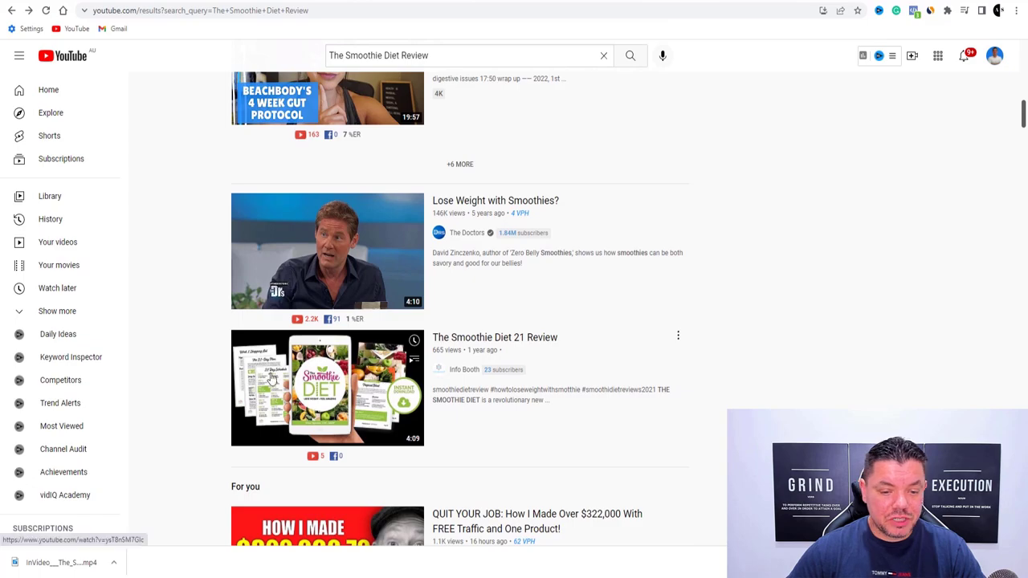
{"action": "scroll", "coordinate": [315, 368], "scroll_direction": "down", "scroll_amount": 3}
{"action": "scroll", "coordinate": [316, 368], "scroll_direction": "down", "scroll_amount": 2}
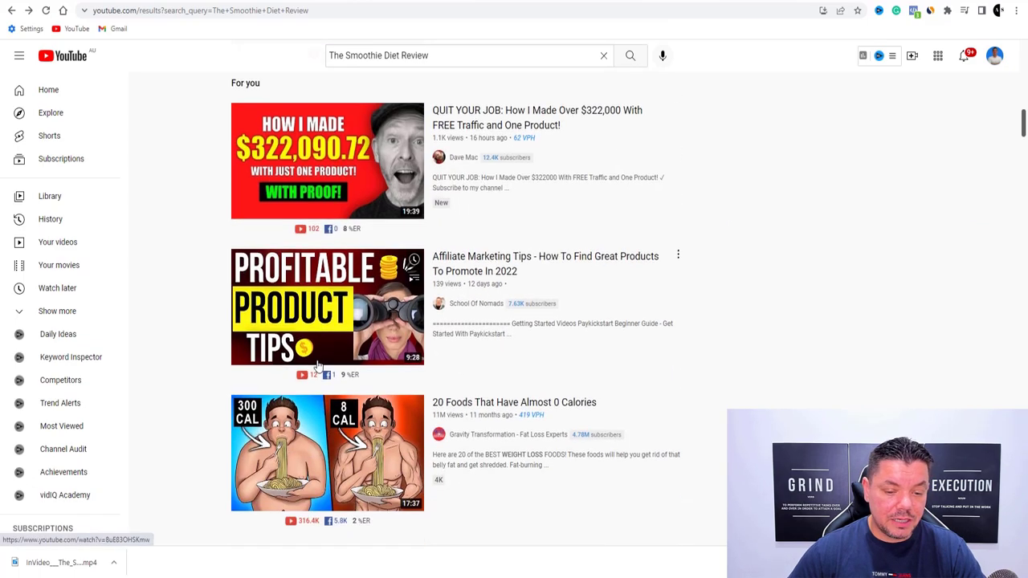
{"action": "scroll", "coordinate": [321, 361], "scroll_direction": "up", "scroll_amount": 8}
{"action": "scroll", "coordinate": [322, 338], "scroll_direction": "up", "scroll_amount": 4}
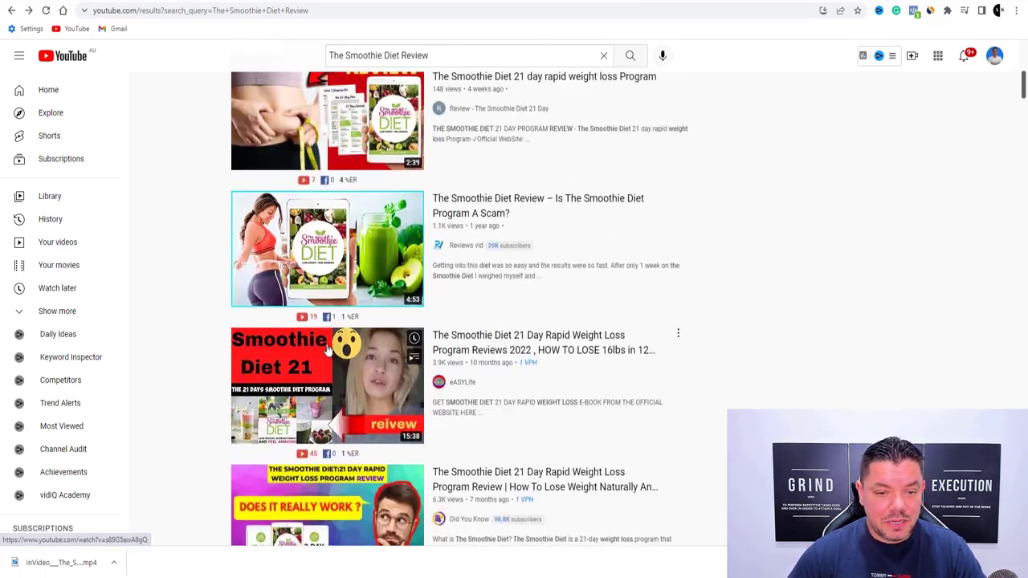
{"action": "scroll", "coordinate": [265, 241], "scroll_direction": "down", "scroll_amount": 2}
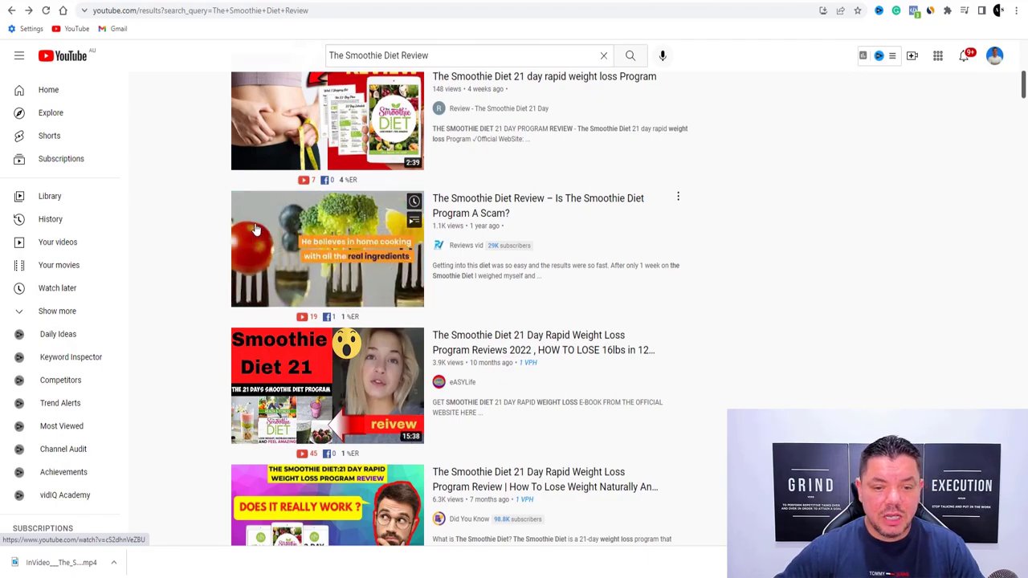
{"action": "scroll", "coordinate": [411, 228], "scroll_direction": "up", "scroll_amount": 3}
{"action": "scroll", "coordinate": [411, 229], "scroll_direction": "up", "scroll_amount": 9}
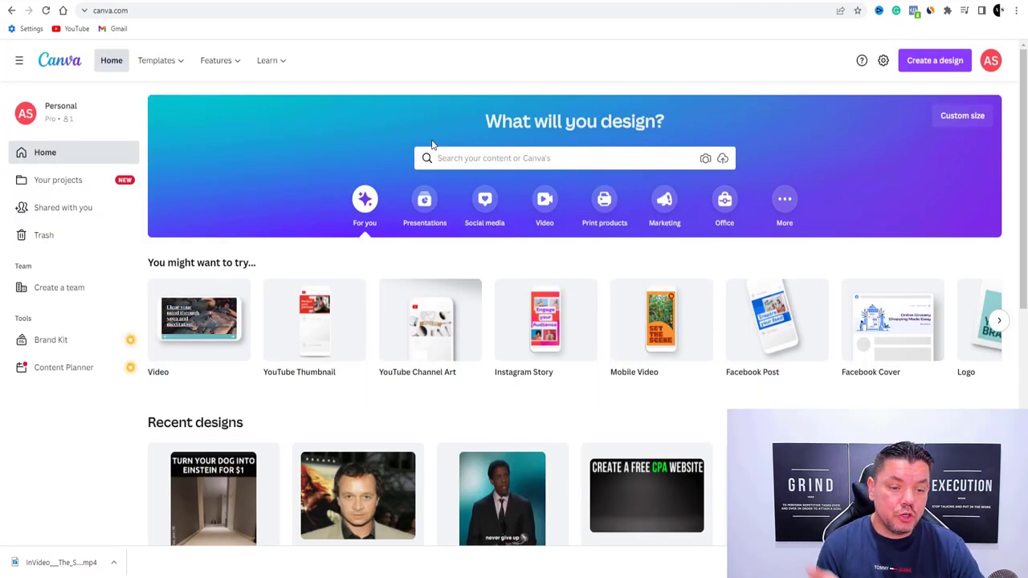
Search Canva templates for 'YouTube thumbnails' and create a blank YouTube Thumbnail design
{"action": "left_click", "coordinate": [471, 159]}
{"action": "type", "text": "You"}
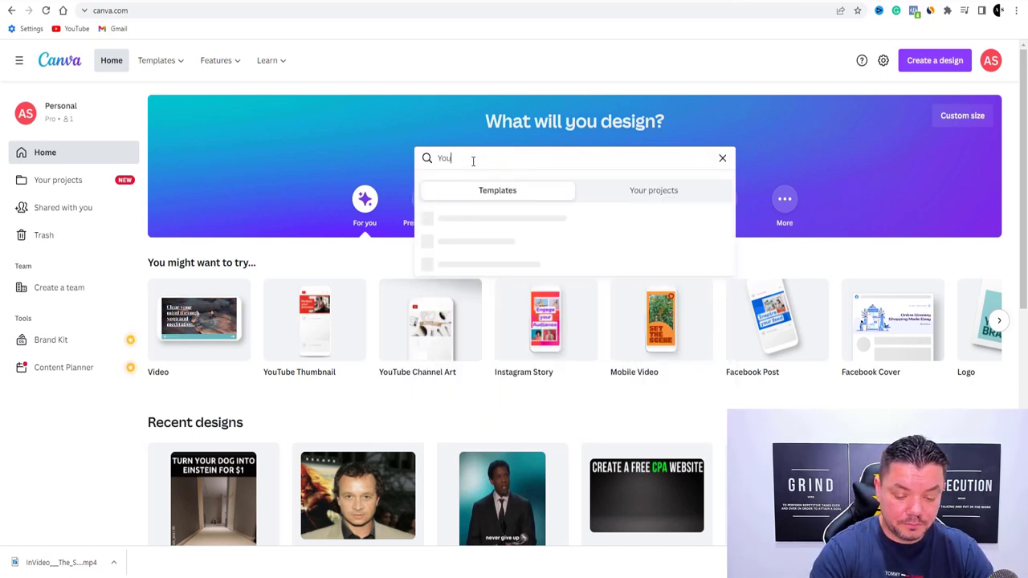
{"action": "type", "text": "Tube thumbn"}
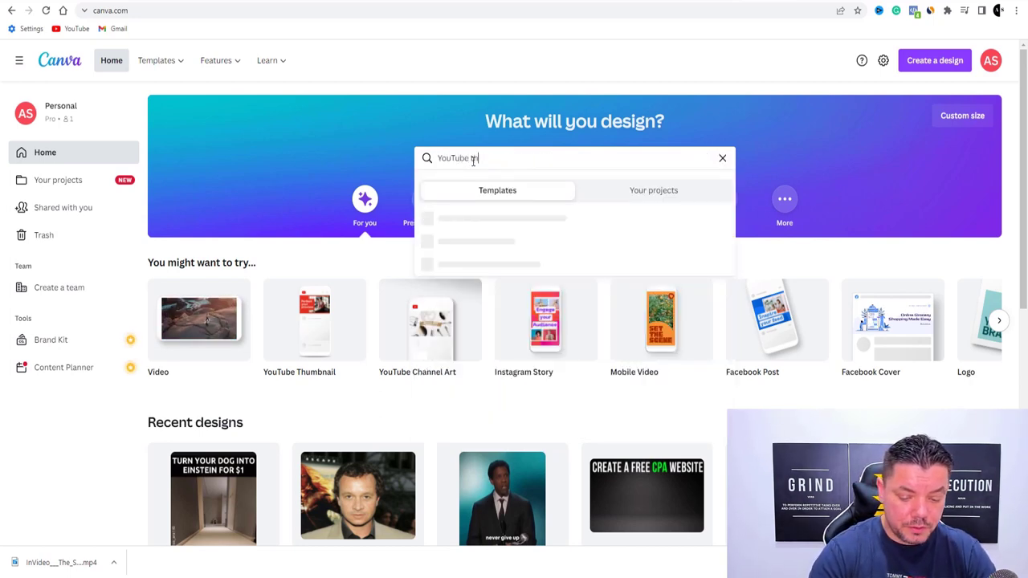
{"action": "type", "text": "ails"}
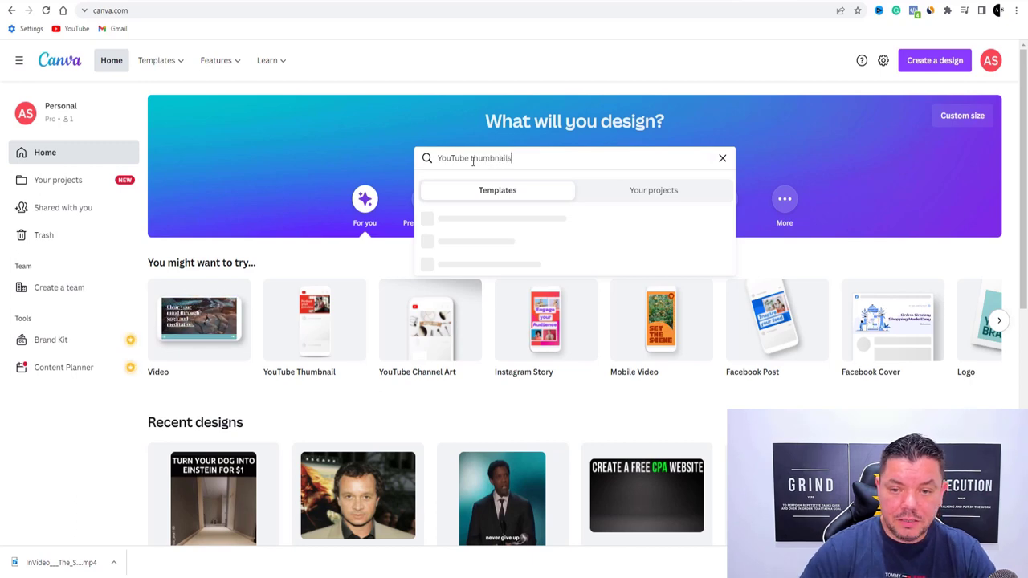
{"action": "key", "text": "Return"}
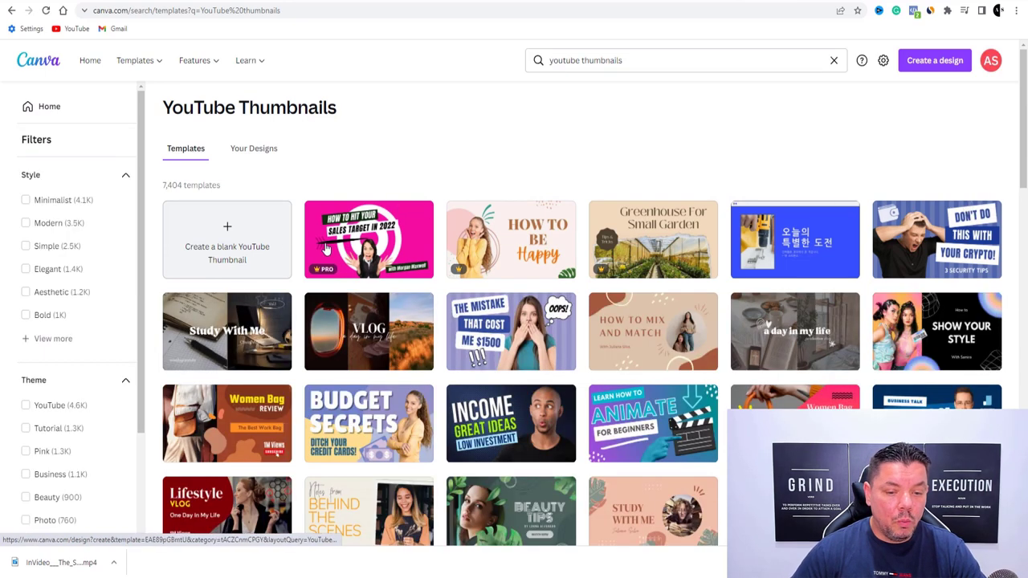
{"action": "scroll", "coordinate": [251, 241], "scroll_direction": "down", "scroll_amount": 2}
{"action": "scroll", "coordinate": [256, 217], "scroll_direction": "up", "scroll_amount": 2}
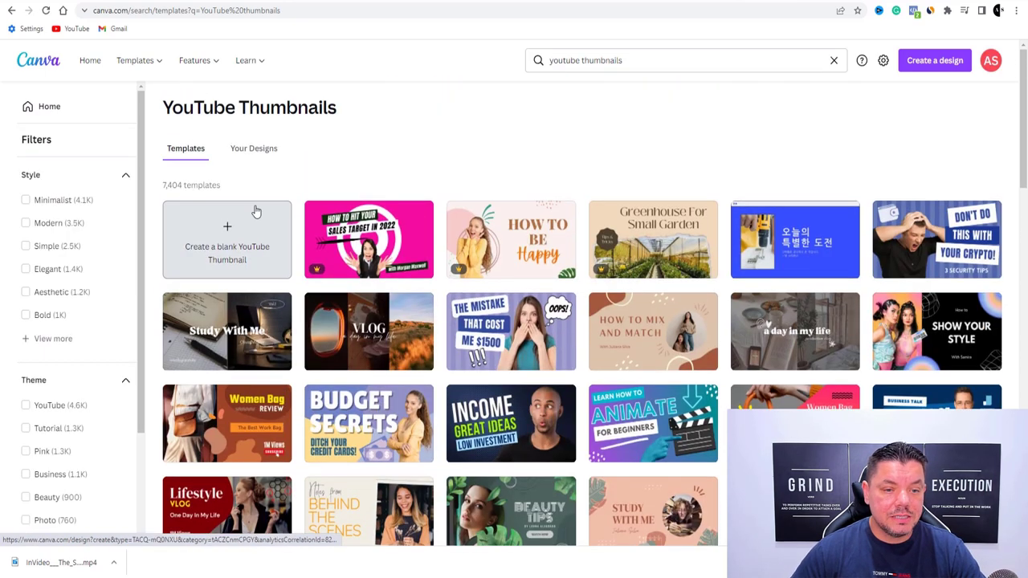
{"action": "left_click", "coordinate": [216, 251]}
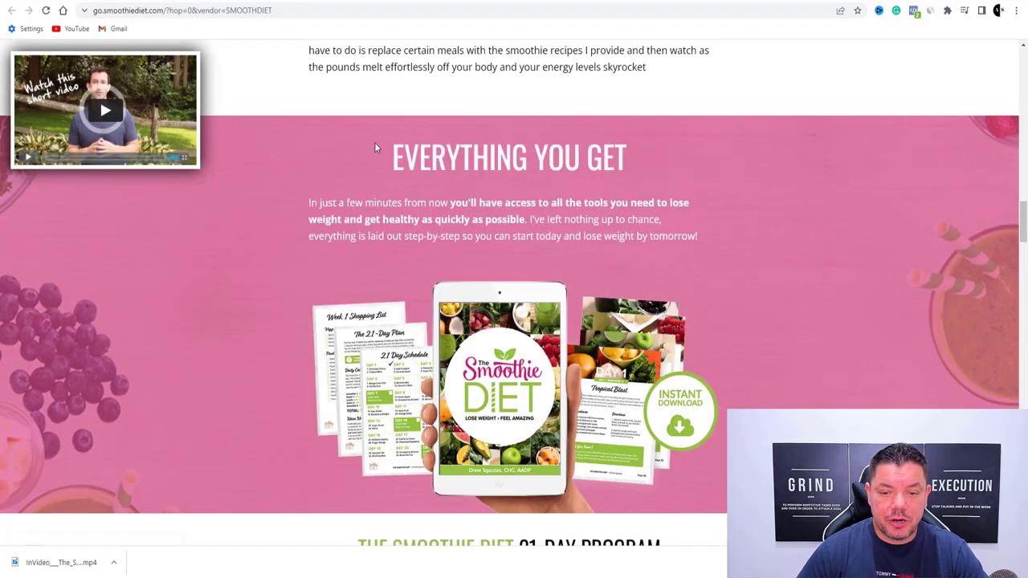
Snip the Smoothie Diet product image from the sales page with Snipping Tool
{"action": "scroll", "coordinate": [100, 99], "scroll_direction": "down", "scroll_amount": 3}
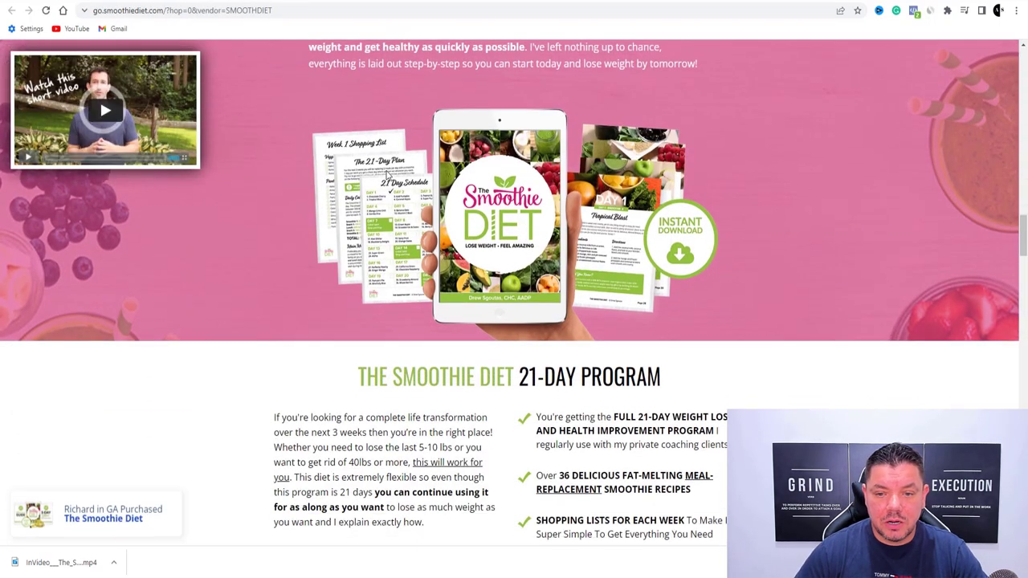
{"action": "scroll", "coordinate": [252, 194], "scroll_direction": "up", "scroll_amount": 1}
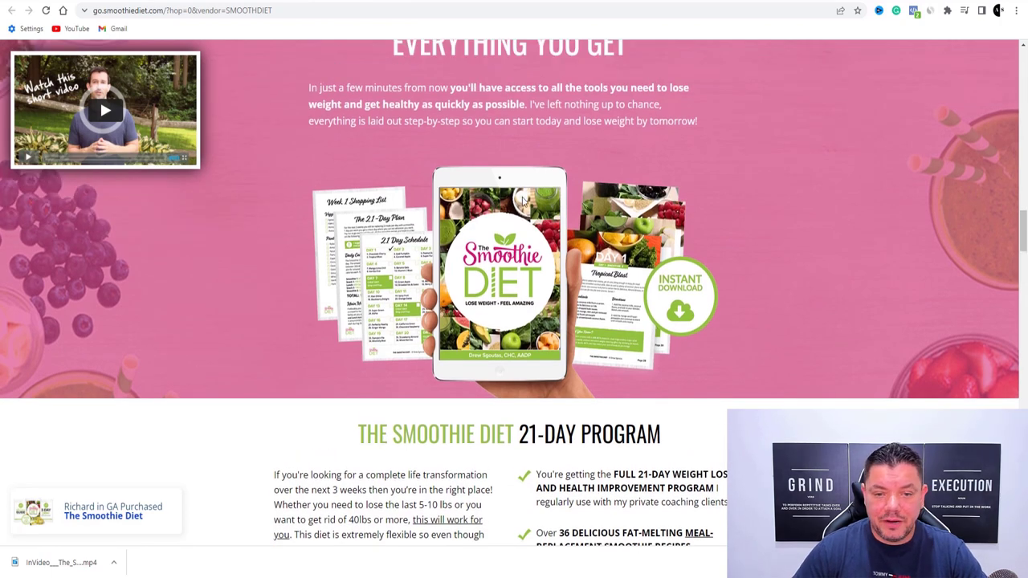
{"action": "key", "text": "super"}
{"action": "type", "text": "s"}
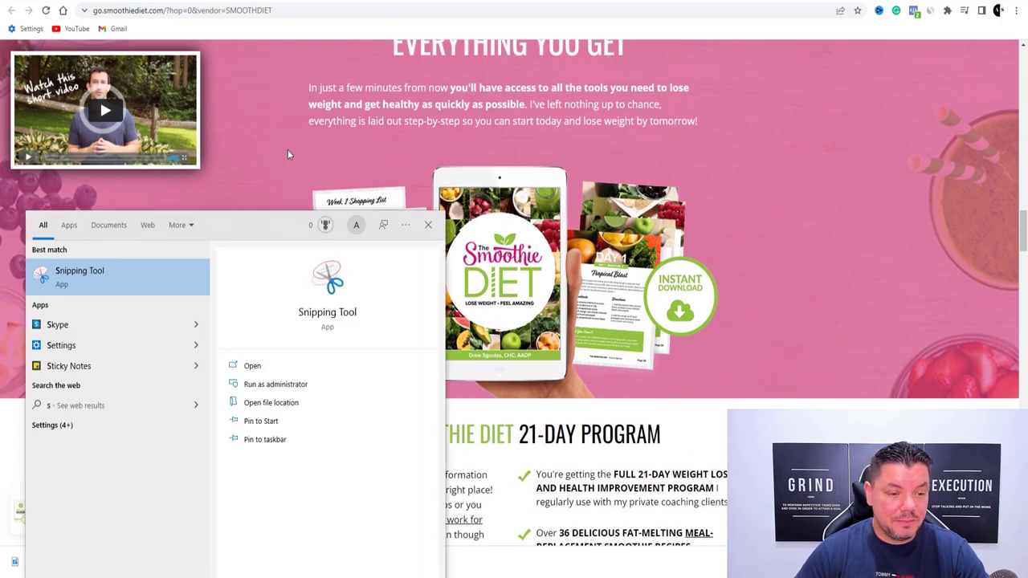
{"action": "left_click", "coordinate": [140, 288]}
{"action": "left_click", "coordinate": [171, 66]}
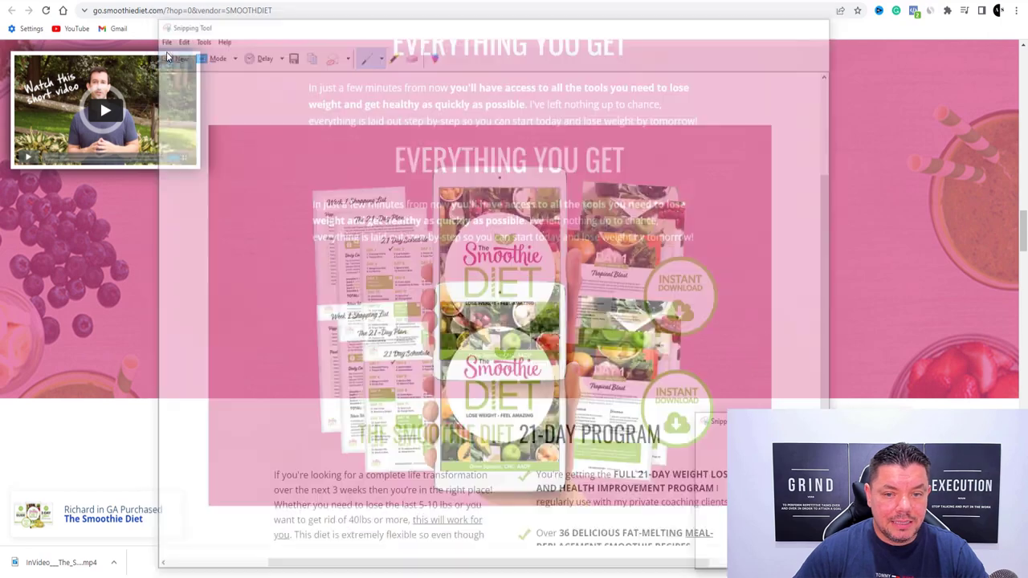
{"action": "left_click_drag", "start_coordinate": [292, 148], "coordinate": [723, 394]}
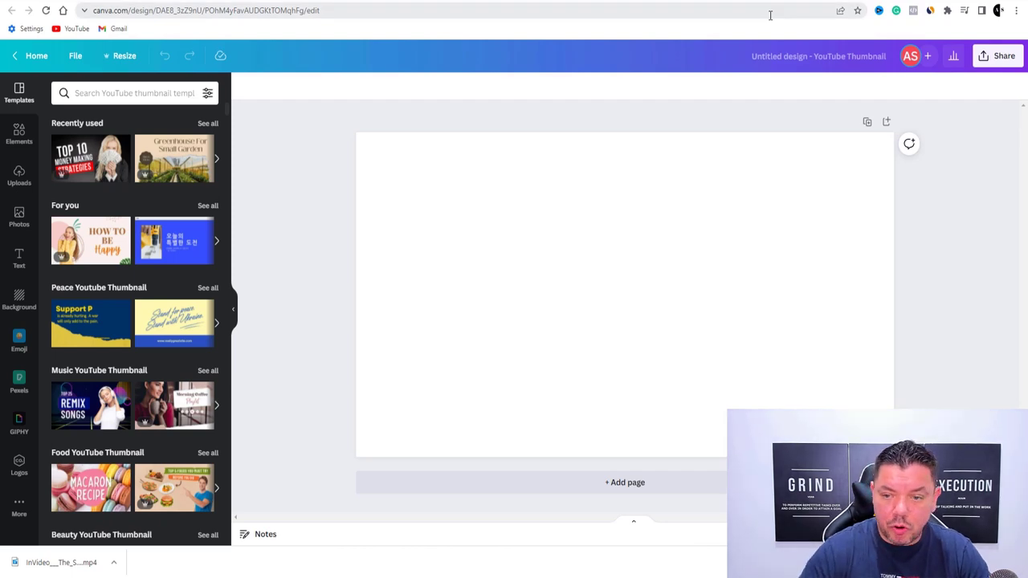
Paste the snipped product image and resize it to fill the whole thumbnail page
{"action": "key", "text": "ctrl+v"}
{"action": "left_click_drag", "start_coordinate": [648, 321], "coordinate": [545, 254]}
{"action": "left_click_drag", "start_coordinate": [687, 323], "coordinate": [927, 458]}
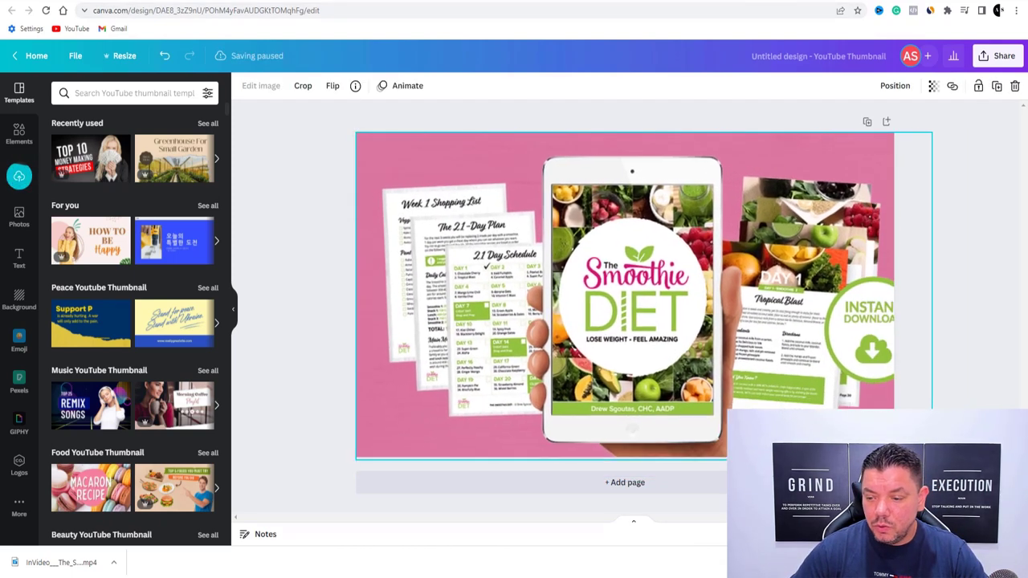
{"action": "left_click_drag", "start_coordinate": [806, 398], "coordinate": [779, 398]}
{"action": "left_click", "coordinate": [959, 266]}
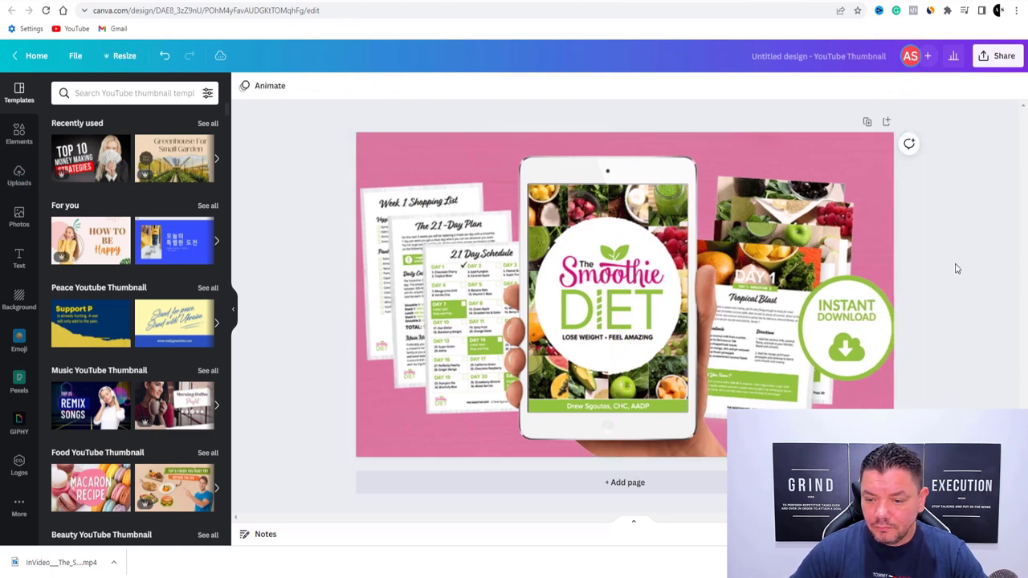
Download the finished thumbnail design as a PNG
{"action": "left_click", "coordinate": [994, 58]}
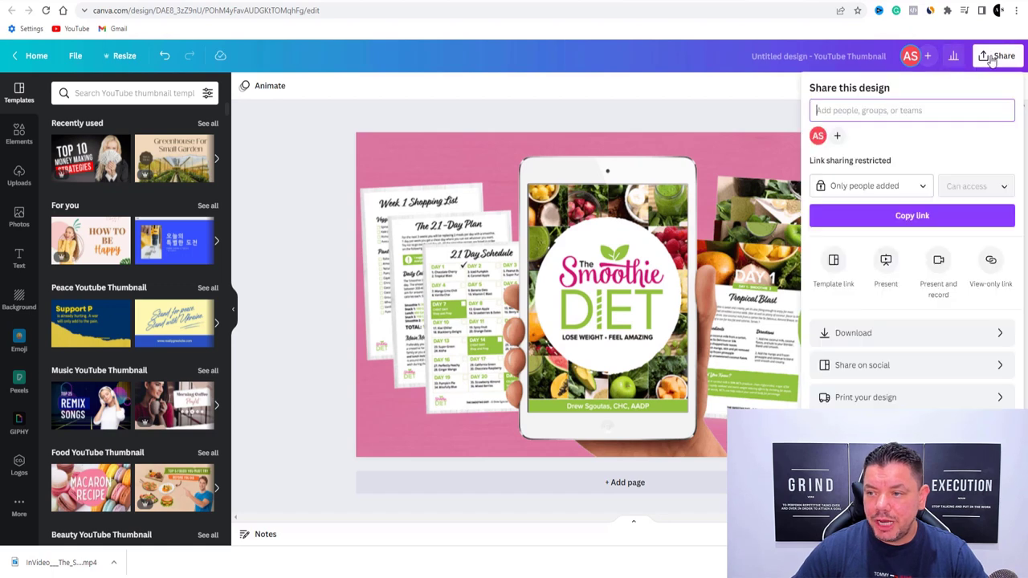
{"action": "left_click", "coordinate": [840, 334]}
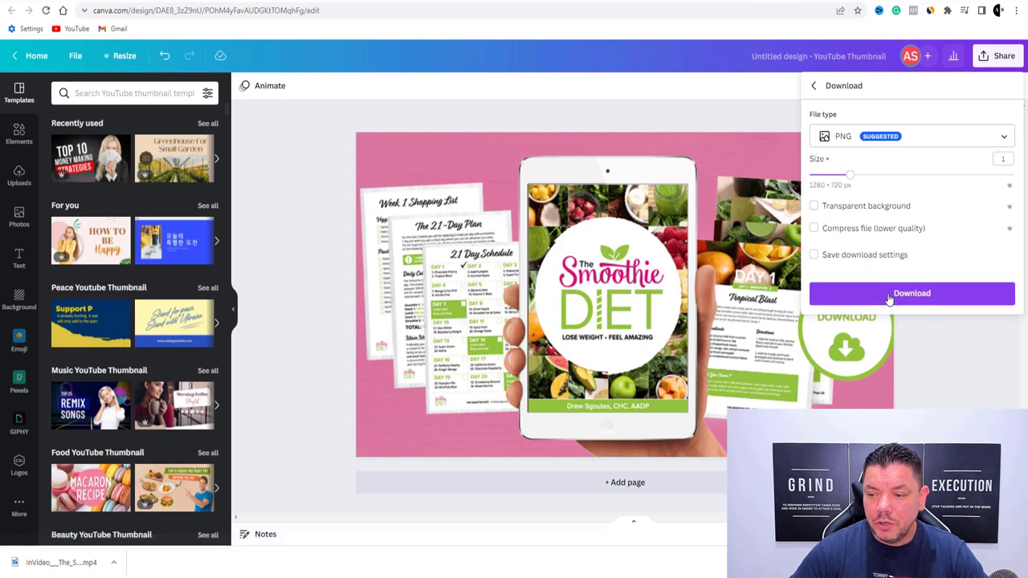
{"action": "left_click", "coordinate": [608, 312]}
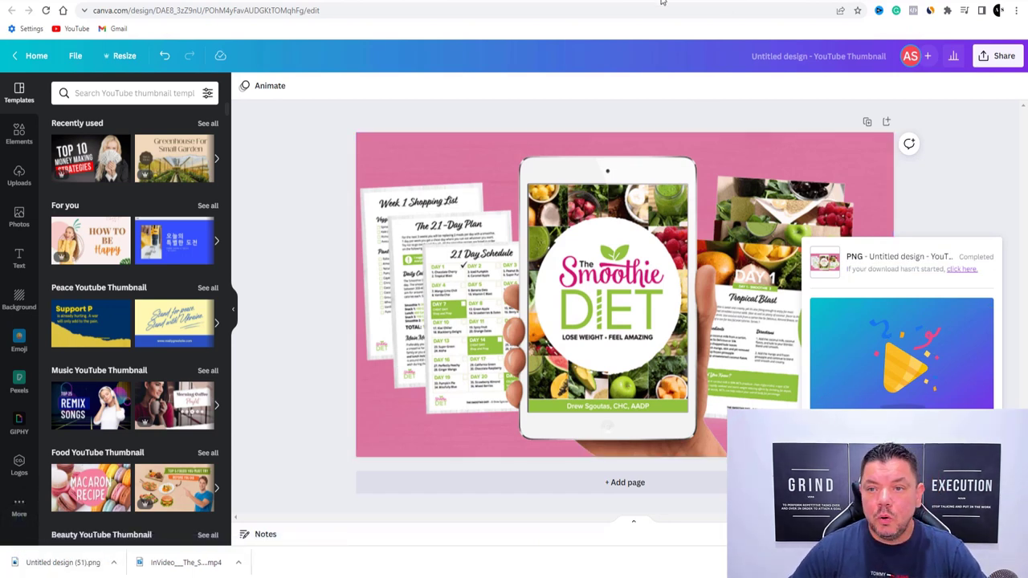
{"action": "left_click", "coordinate": [592, 2]}
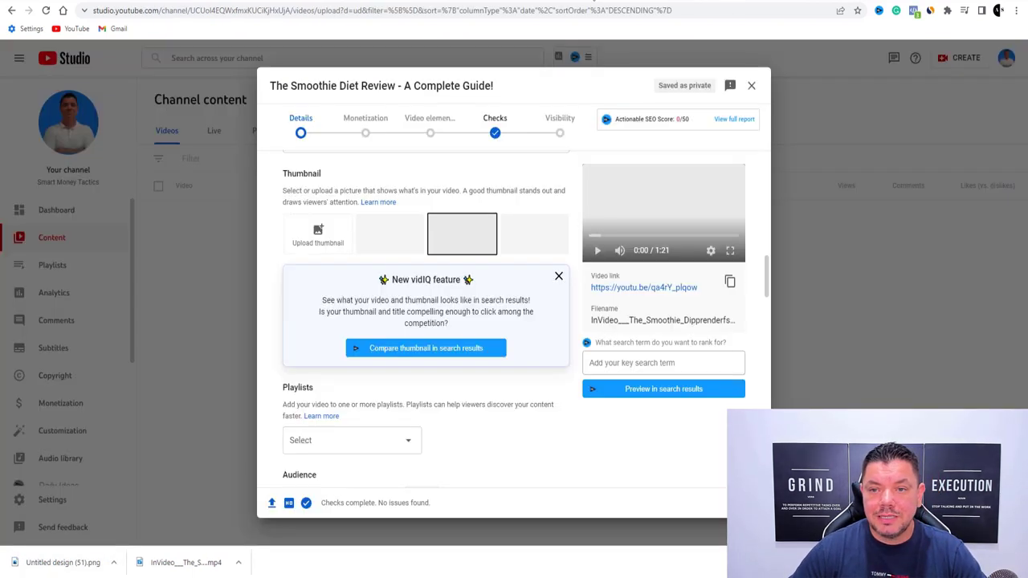
Upload 'Untitled design (51)' from Downloads as the video's custom thumbnail
{"action": "left_click", "coordinate": [321, 235]}
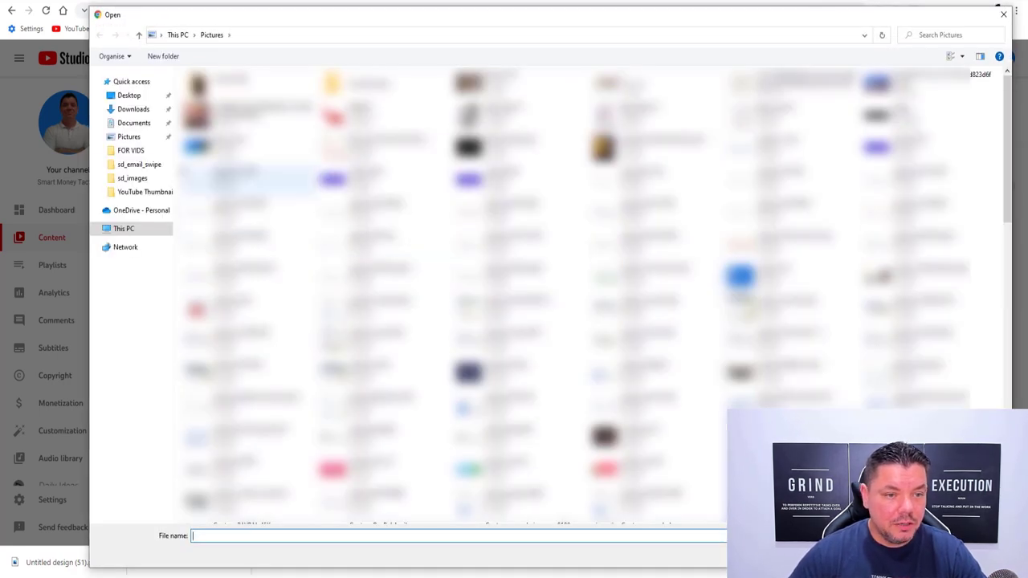
{"action": "left_click", "coordinate": [134, 109]}
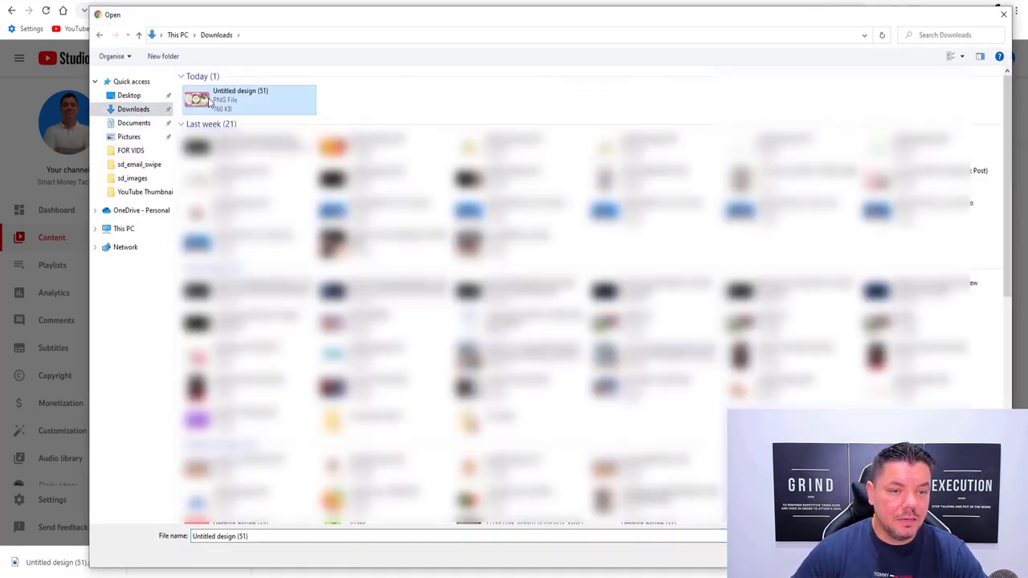
{"action": "double_click", "coordinate": [197, 98]}
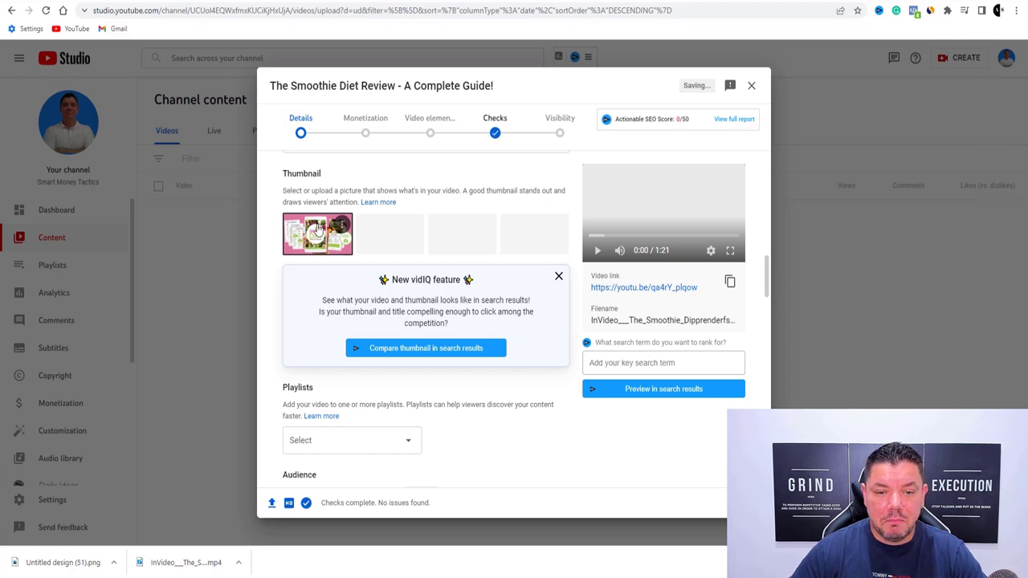
{"action": "scroll", "coordinate": [332, 280], "scroll_direction": "down", "scroll_amount": 6}
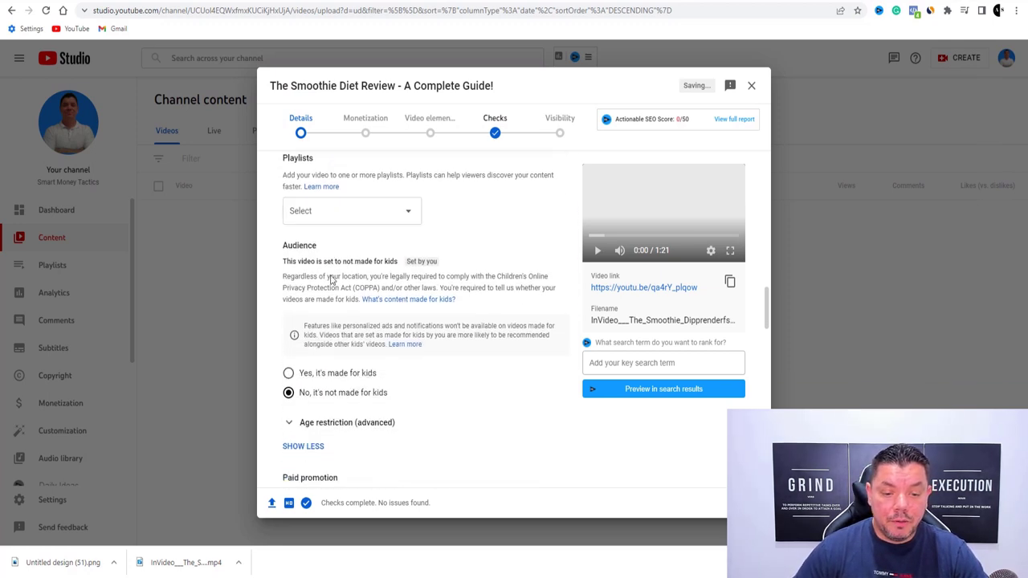
{"action": "scroll", "coordinate": [333, 281], "scroll_direction": "down", "scroll_amount": 2}
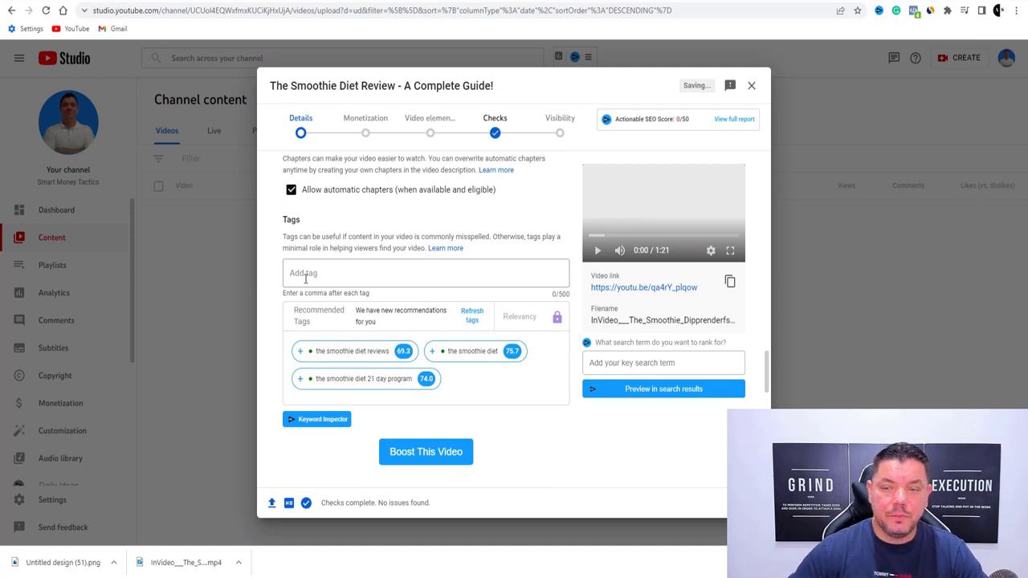
{"action": "key", "text": "ctrl+Tab"}
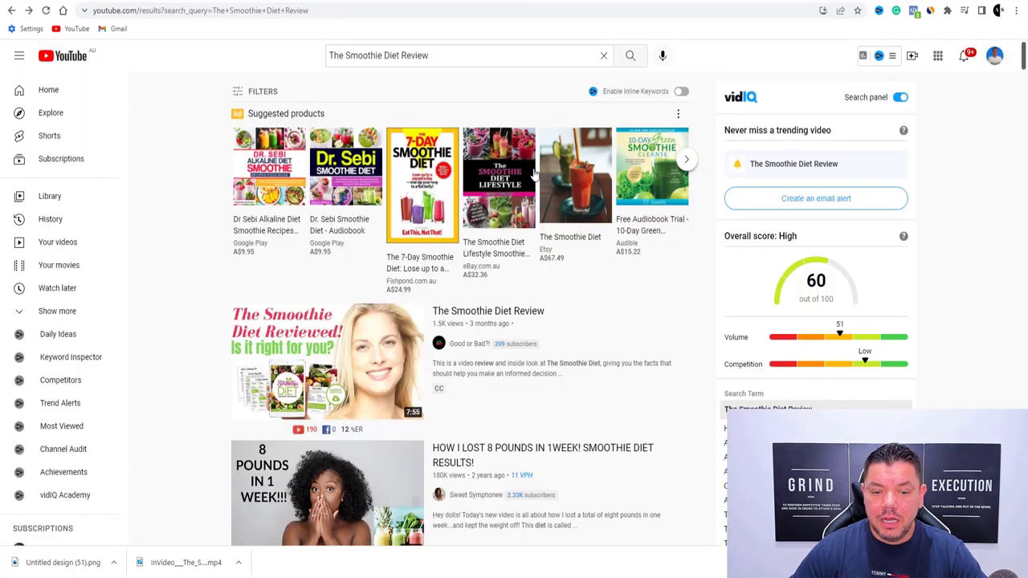
Review the 'The Smoothie Diet 21 Day Program Review' description and its vidIQ tags
{"action": "key", "text": "ctrl+Tab"}
{"action": "left_click", "coordinate": [547, 239]}
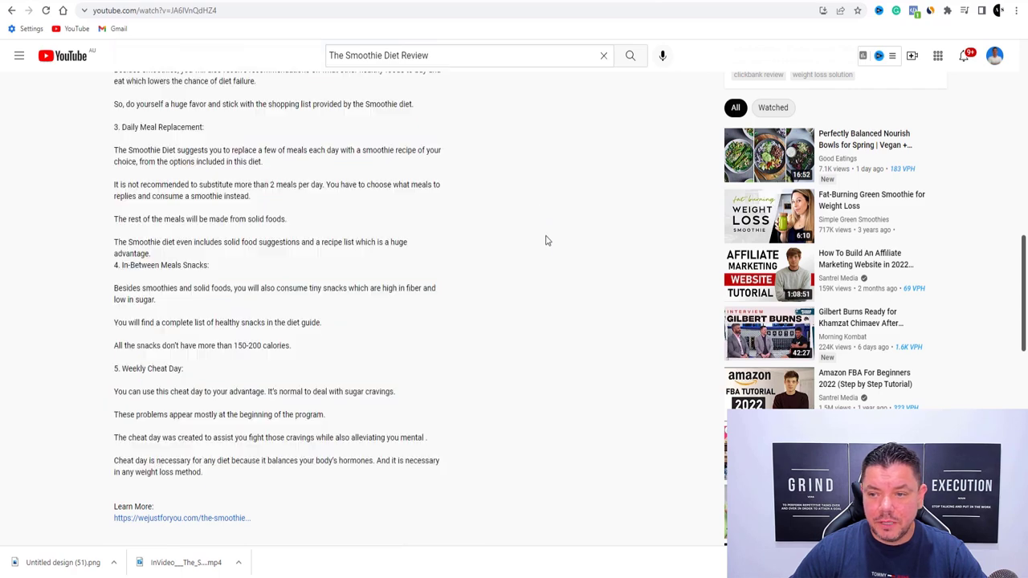
{"action": "scroll", "coordinate": [544, 255], "scroll_direction": "up", "scroll_amount": 6}
{"action": "scroll", "coordinate": [588, 284], "scroll_direction": "down", "scroll_amount": 2}
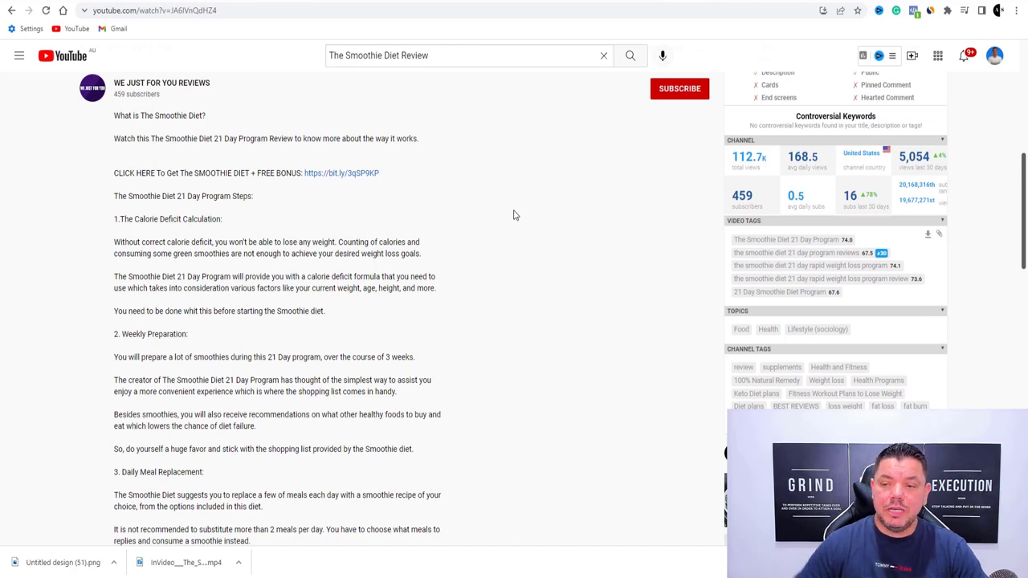
{"action": "scroll", "coordinate": [843, 383], "scroll_direction": "up", "scroll_amount": 6}
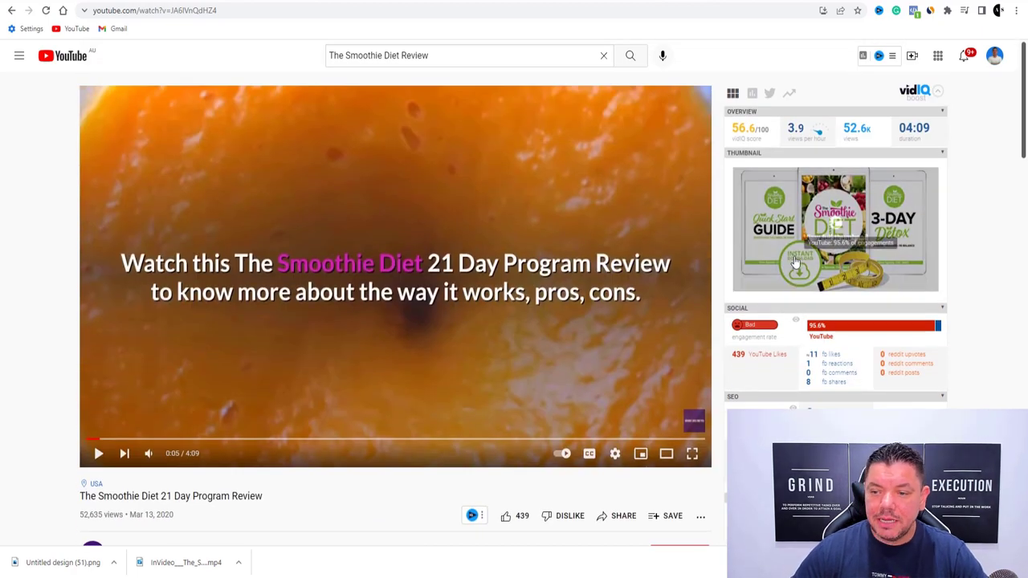
{"action": "scroll", "coordinate": [783, 295], "scroll_direction": "down", "scroll_amount": 4}
{"action": "scroll", "coordinate": [783, 295], "scroll_direction": "up", "scroll_amount": 5}
{"action": "left_click", "coordinate": [794, 92]}
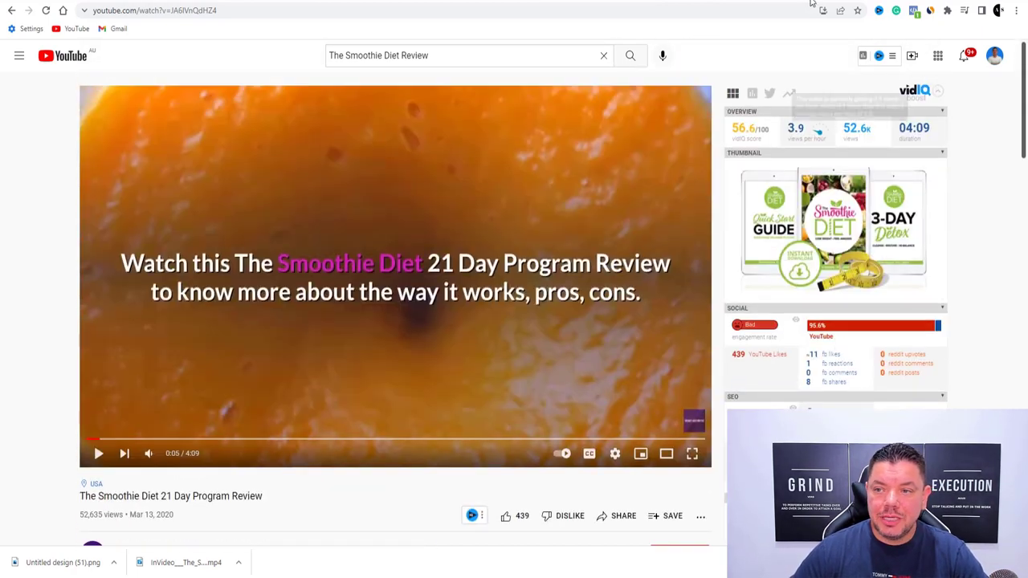